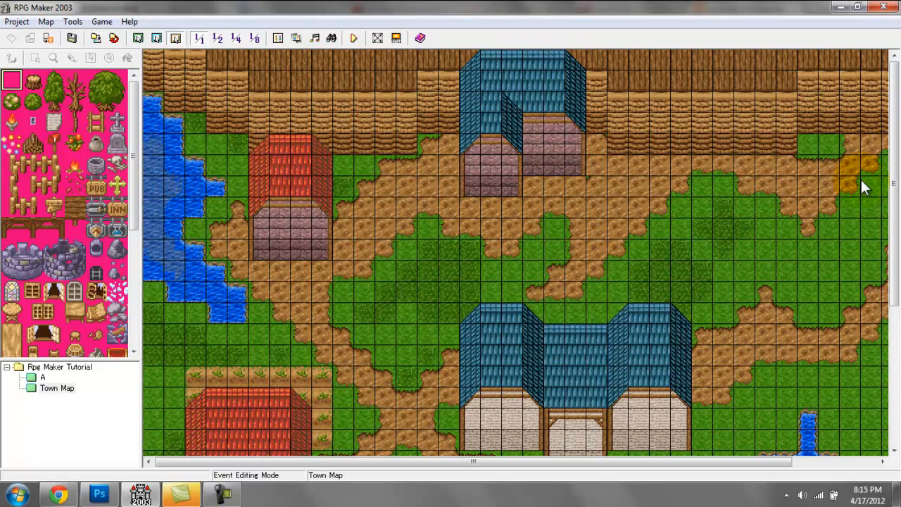
Step: On the upper layer, place a four-pane window on the southern red-roofed house's left wing and on both wings of the large blue-roofed house
scroll(898, 245, down, 5)
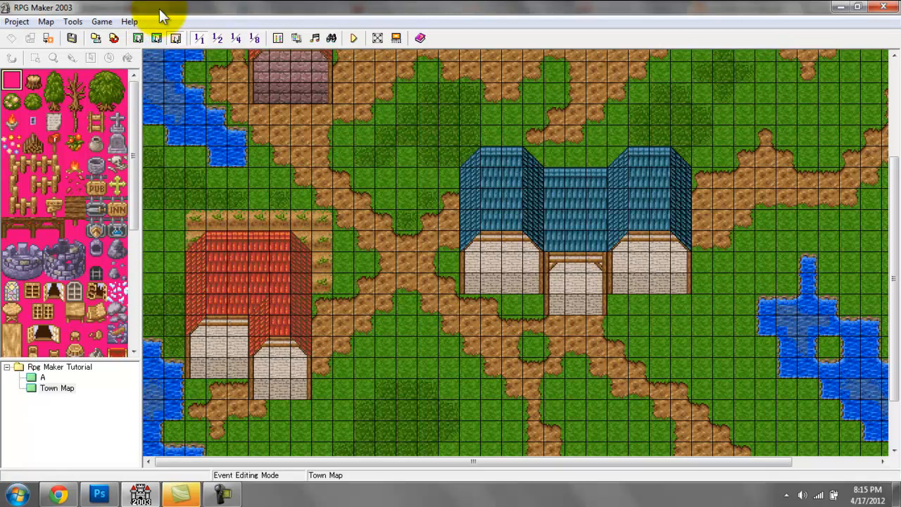
click(157, 38)
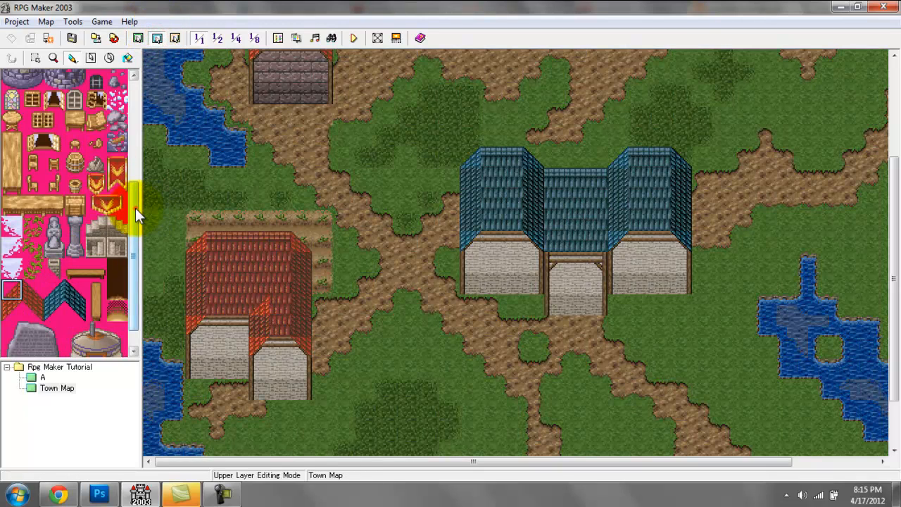
drag(135, 208, 138, 130)
click(33, 291)
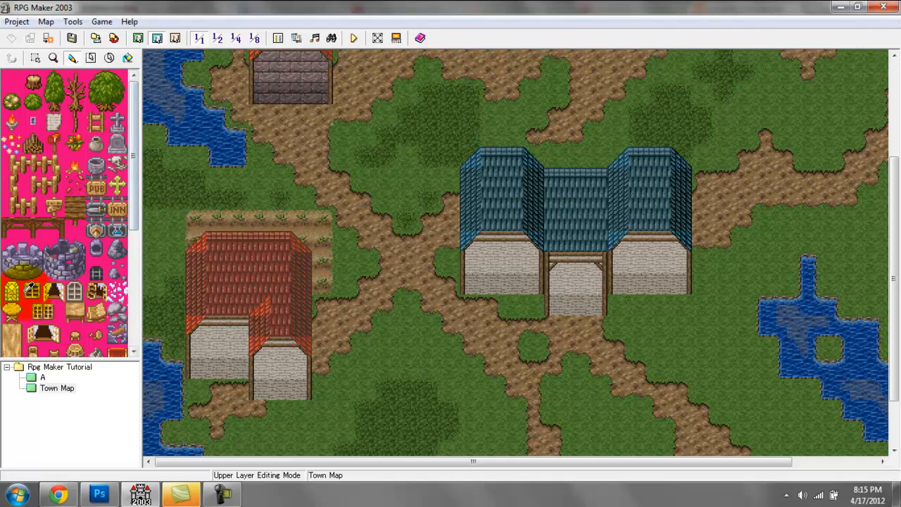
drag(885, 342, 891, 241)
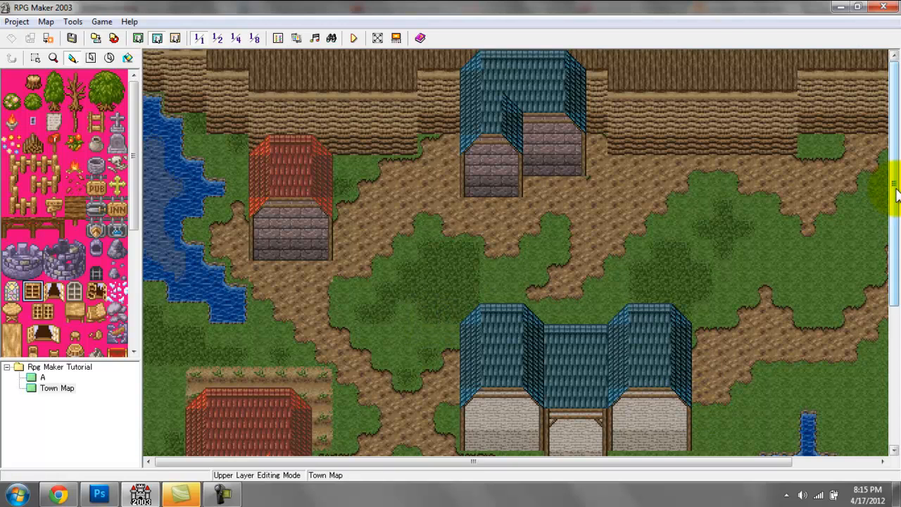
drag(896, 194, 873, 313)
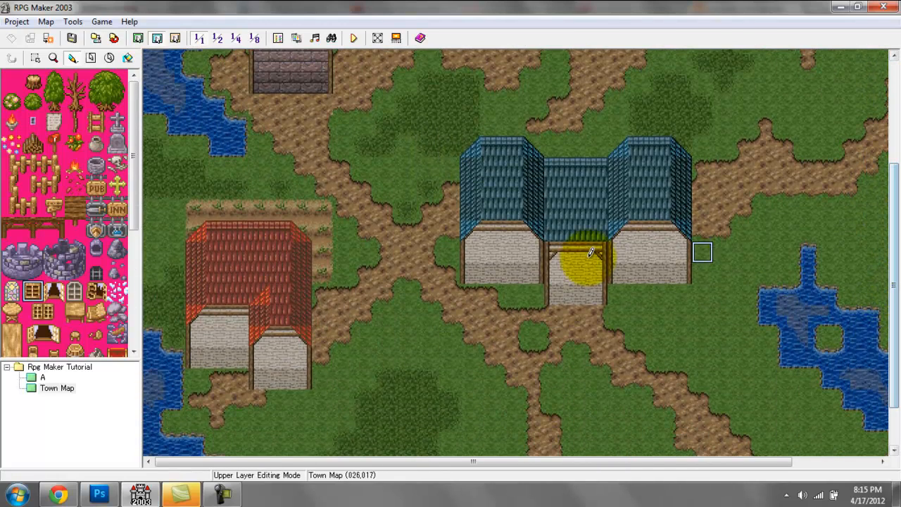
click(43, 310)
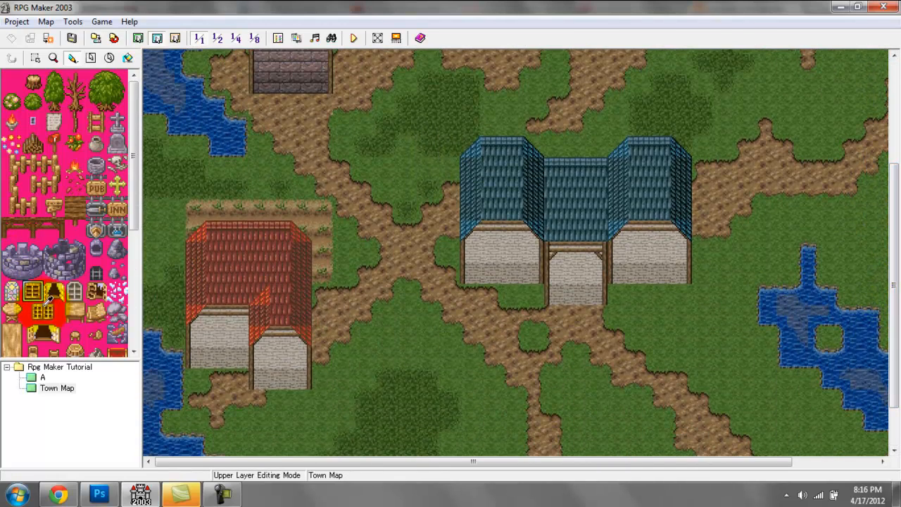
click(215, 336)
click(491, 253)
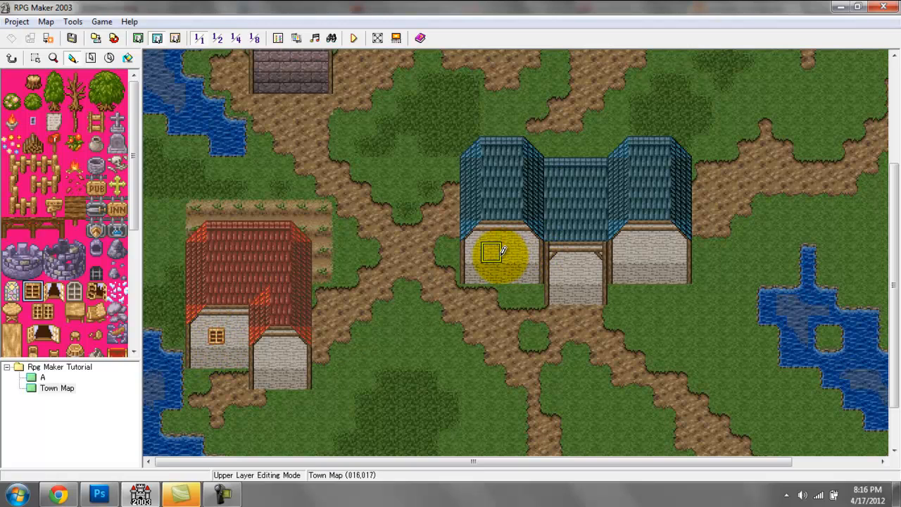
click(660, 251)
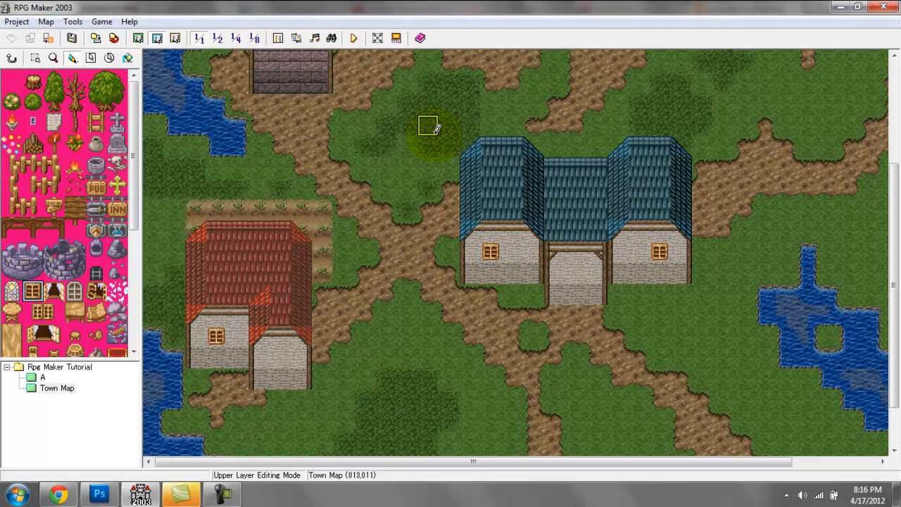
Step: Add a four-pane window to each of the two front walls of the northern blue-roofed stone house
click(897, 325)
drag(898, 219, 898, 115)
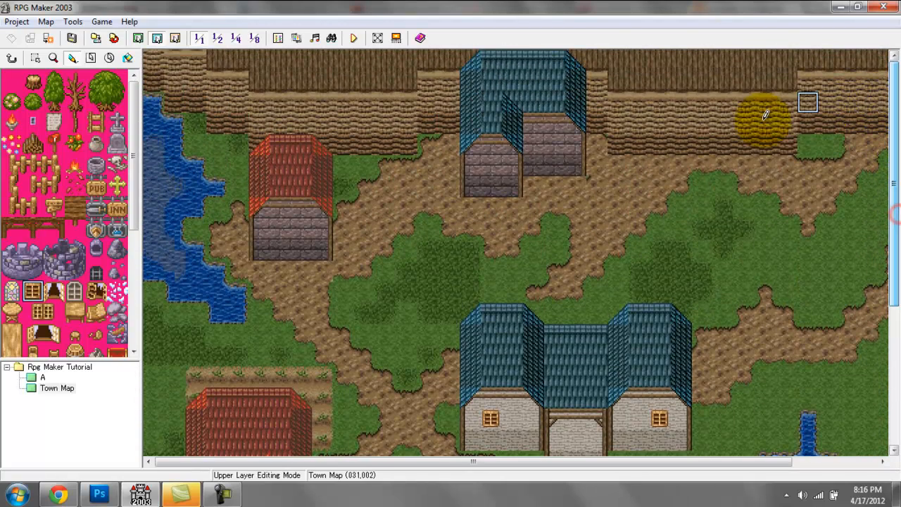
click(552, 142)
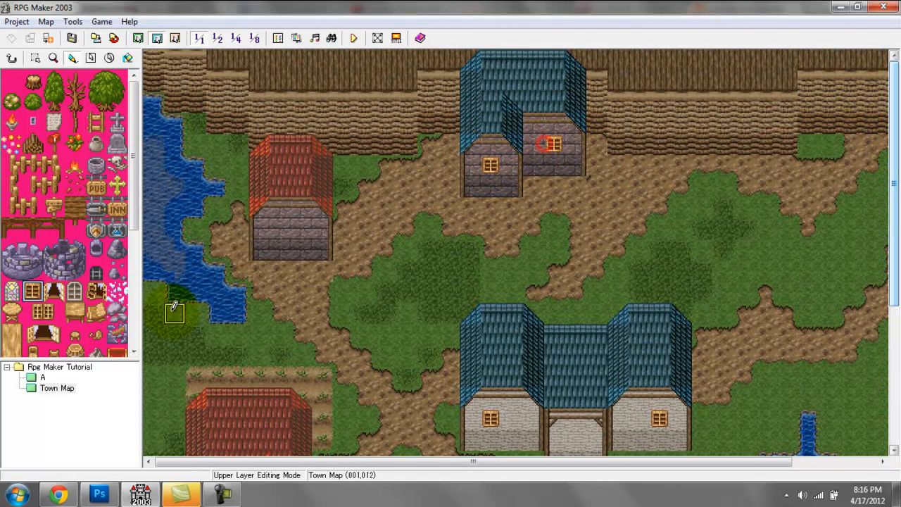
Step: Put narrow half-windows at both ends of the northern red-roofed house's front wall and clear the window tiles between them
click(281, 227)
click(36, 310)
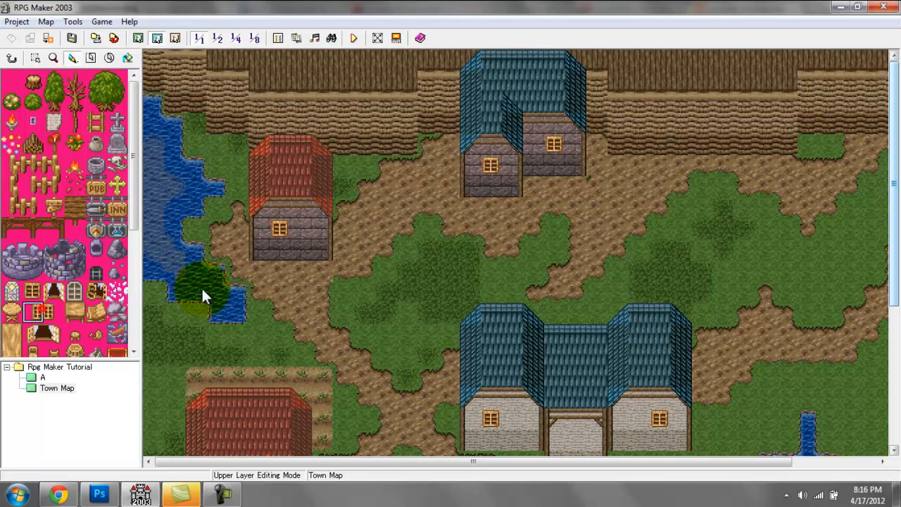
click(283, 229)
click(53, 312)
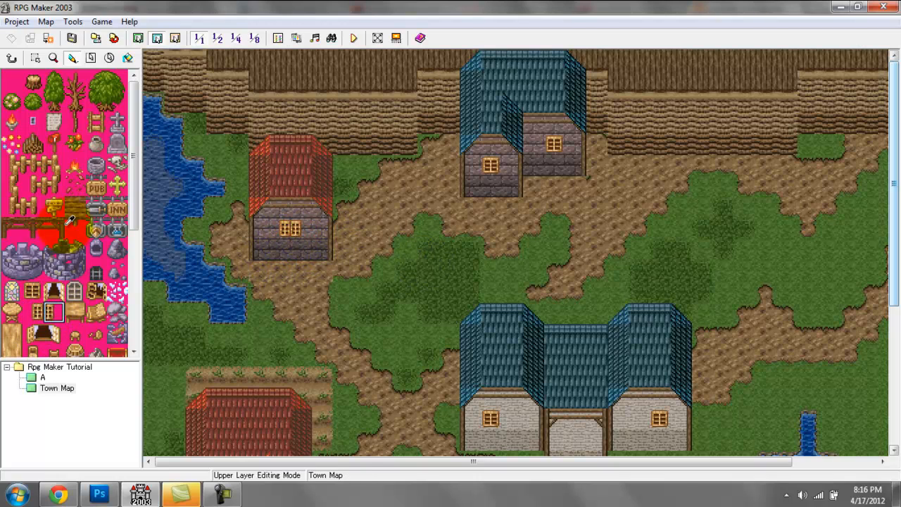
click(51, 314)
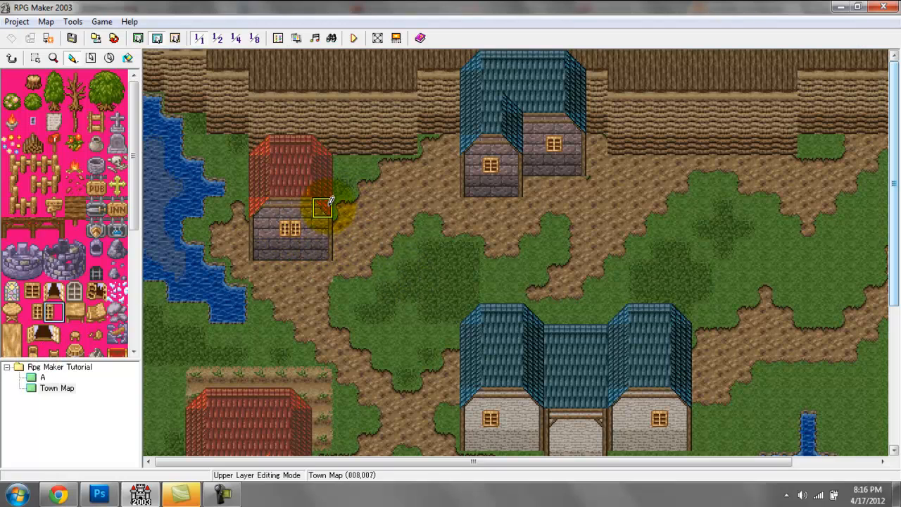
click(33, 312)
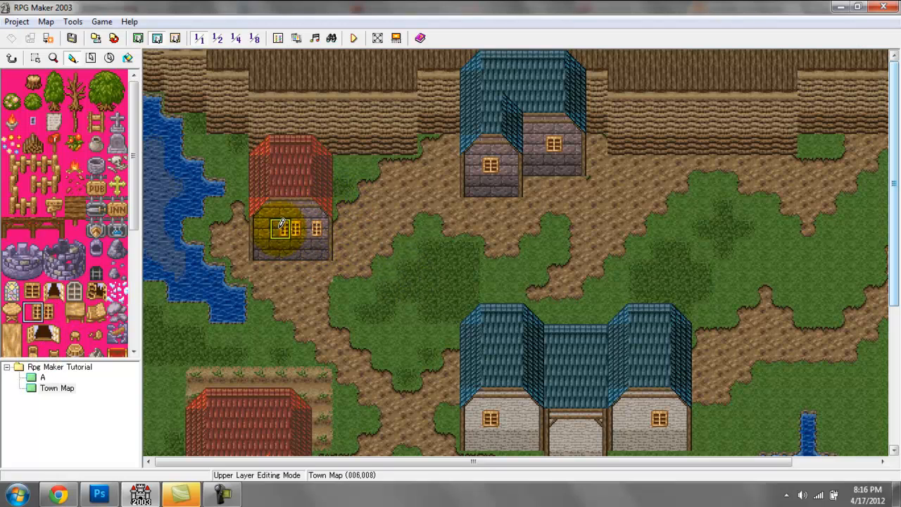
click(11, 79)
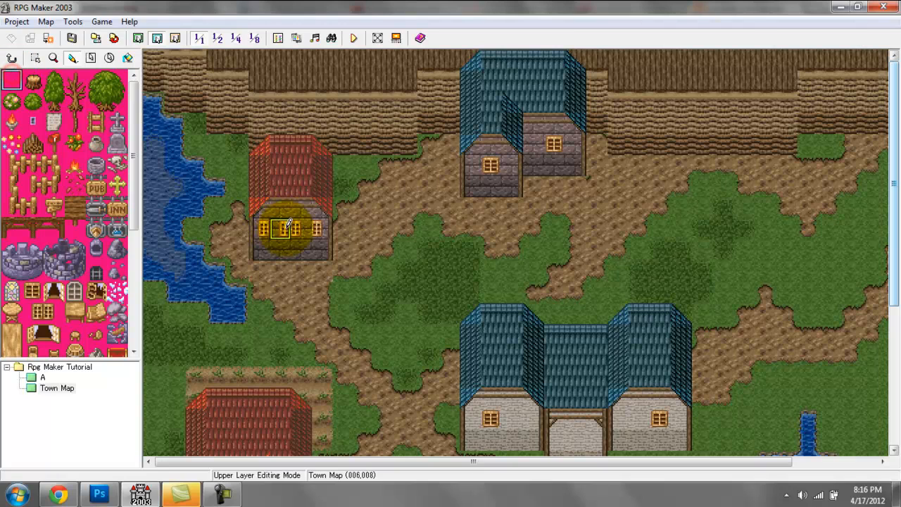
Step: Place paired narrow half-windows on the southern red-roofed house's right wing and on the large blue-roofed house's centre section
drag(896, 215, 893, 366)
click(52, 312)
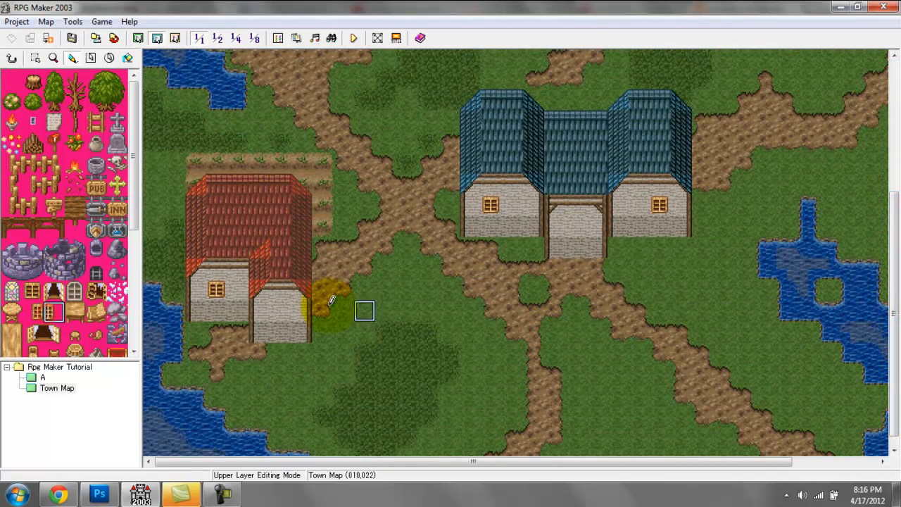
click(296, 309)
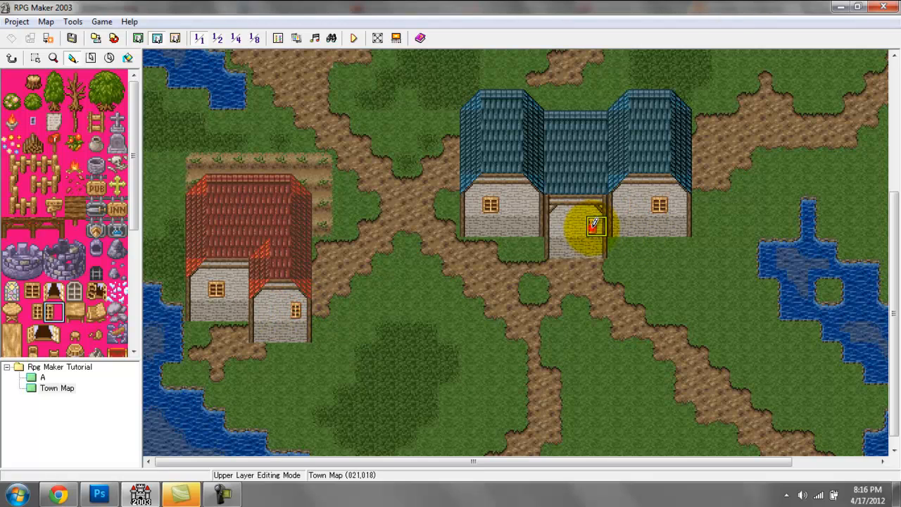
click(594, 225)
click(33, 312)
click(264, 310)
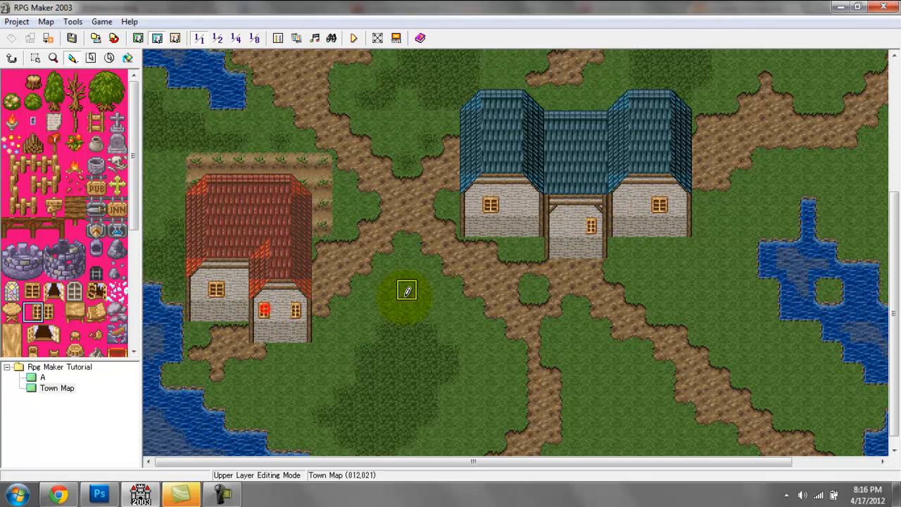
click(559, 224)
Step: Add a dark two-tile doorway to the front of each of the four houses
drag(896, 282, 896, 321)
drag(133, 162, 135, 299)
drag(117, 220, 117, 262)
click(280, 298)
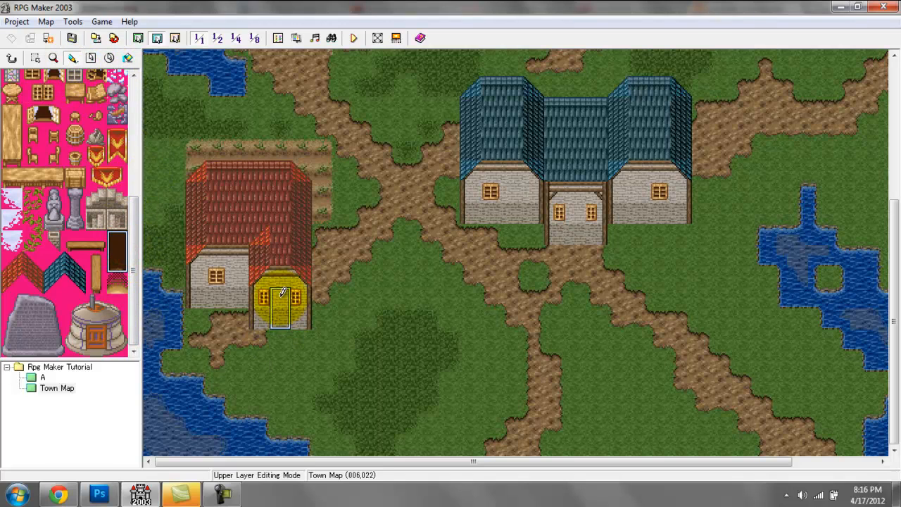
click(575, 211)
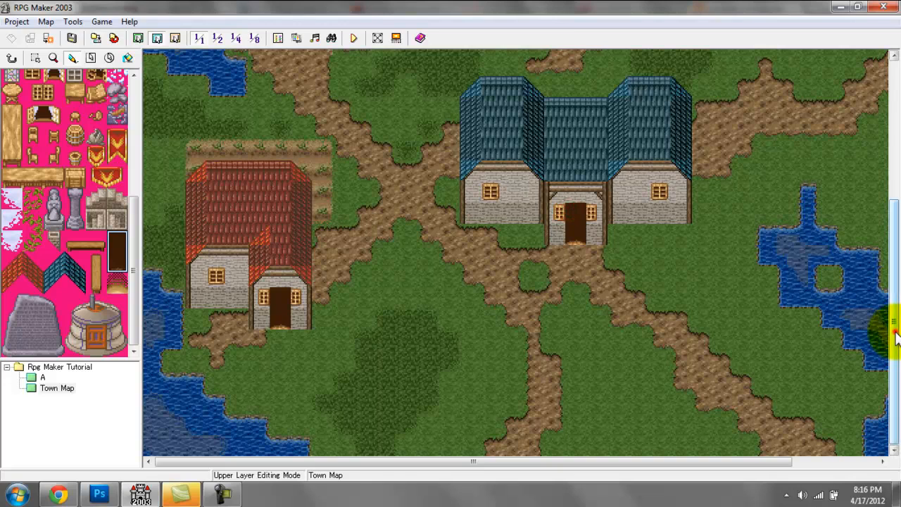
drag(896, 336, 894, 224)
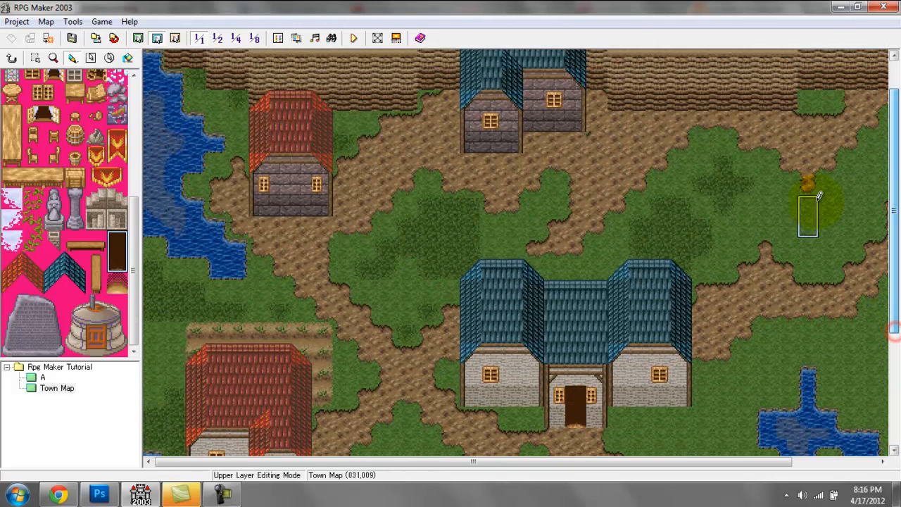
click(499, 111)
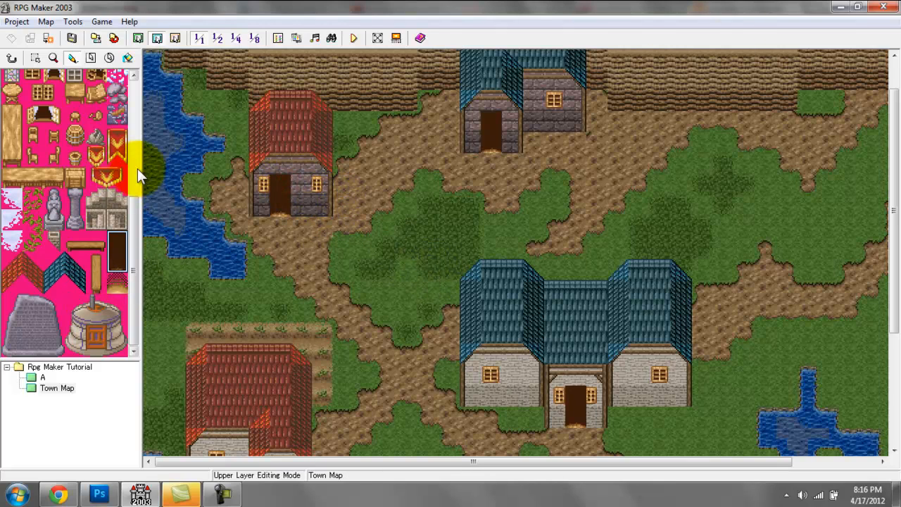
Step: Decorate the front walls of the northern red-roofed house and the northern blue-roofed house with different climbing vine tiles
scroll(131, 180, up, 3)
scroll(120, 266, down, 3)
click(32, 240)
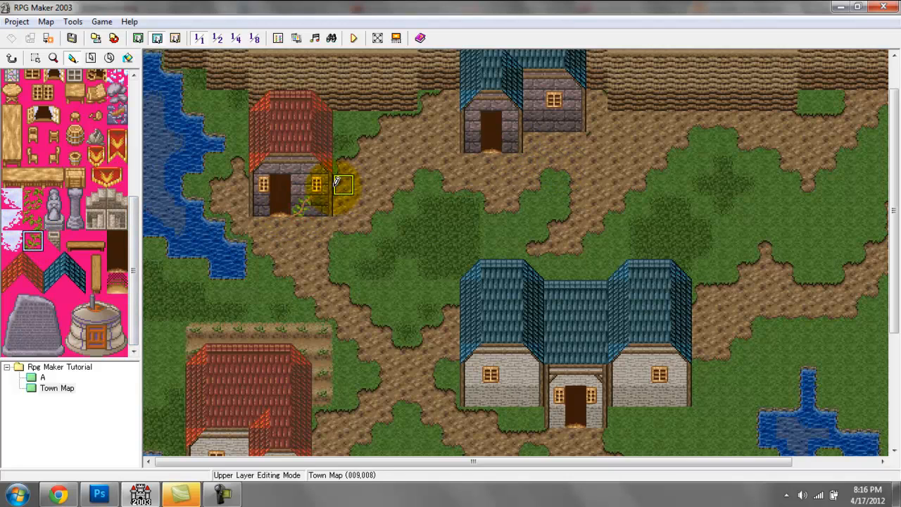
click(33, 219)
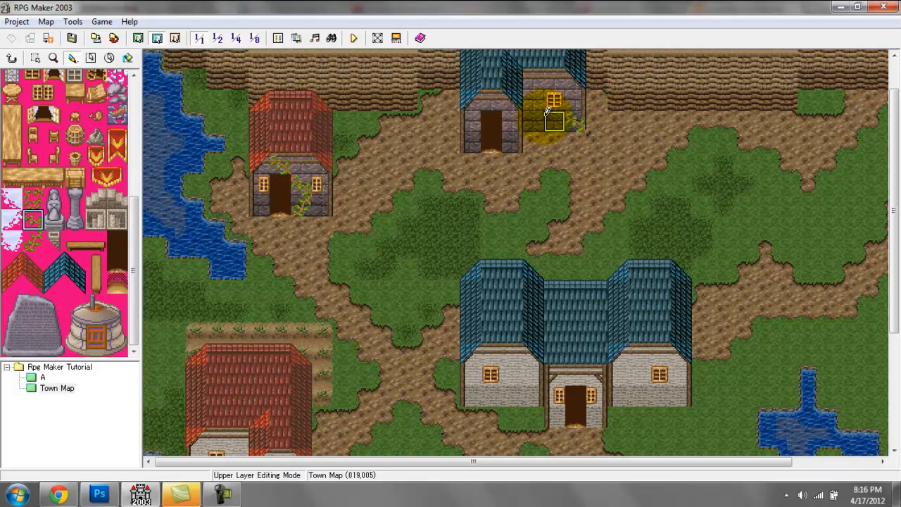
click(534, 79)
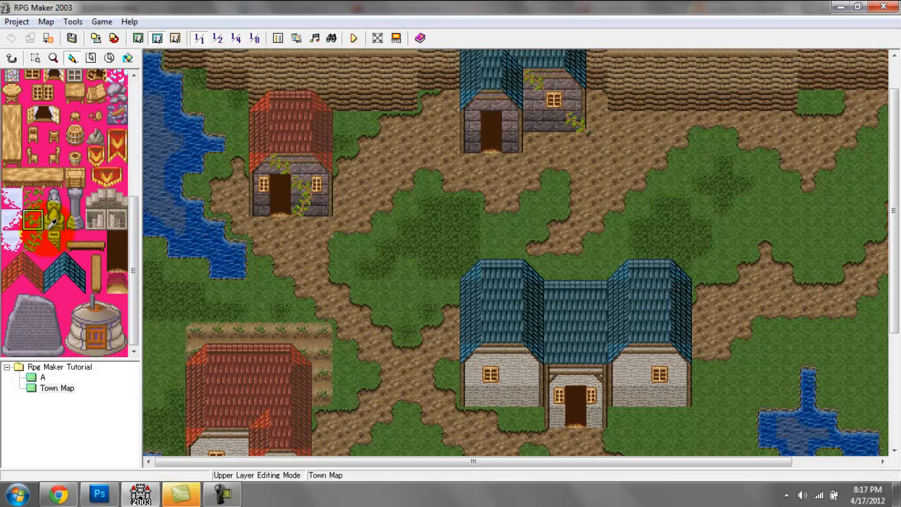
click(33, 198)
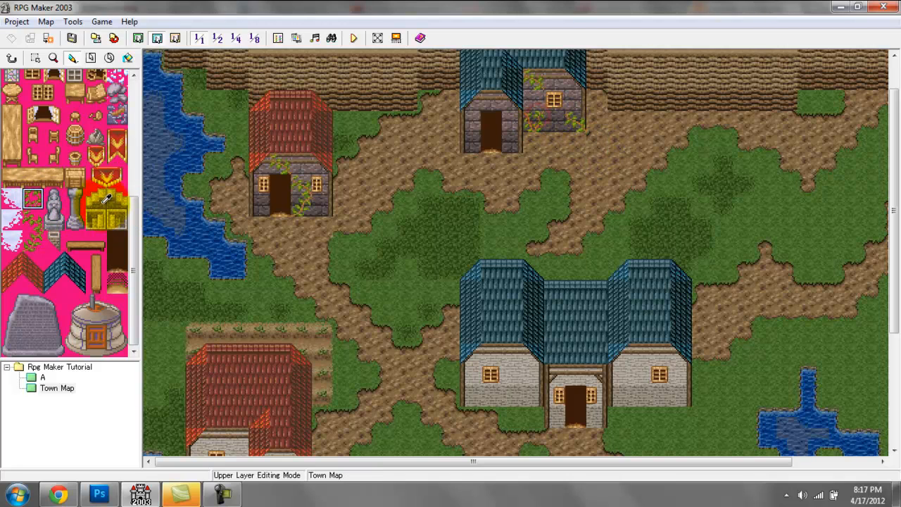
click(38, 235)
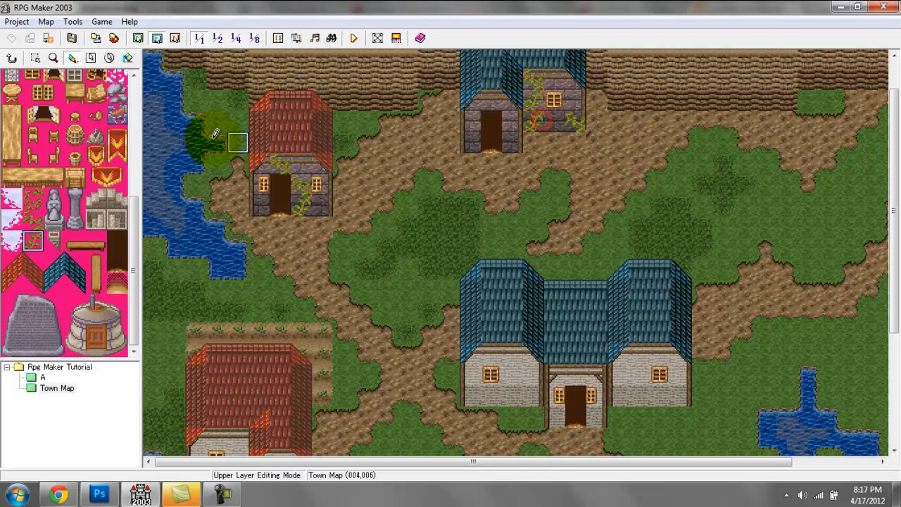
scroll(106, 91, up, 5)
click(545, 92)
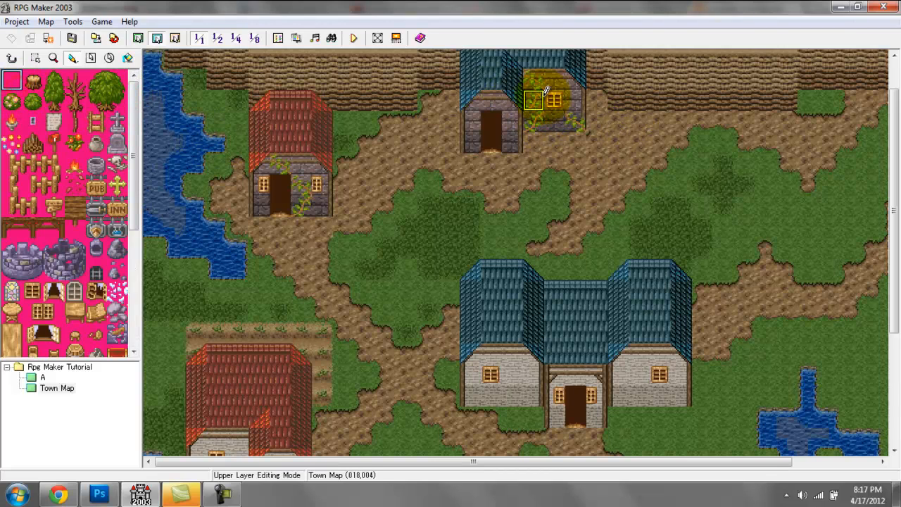
Step: Add climbing vines along the left wing and beside the doorway of the southern red-roofed house
drag(891, 167, 892, 281)
drag(131, 160, 131, 247)
click(196, 298)
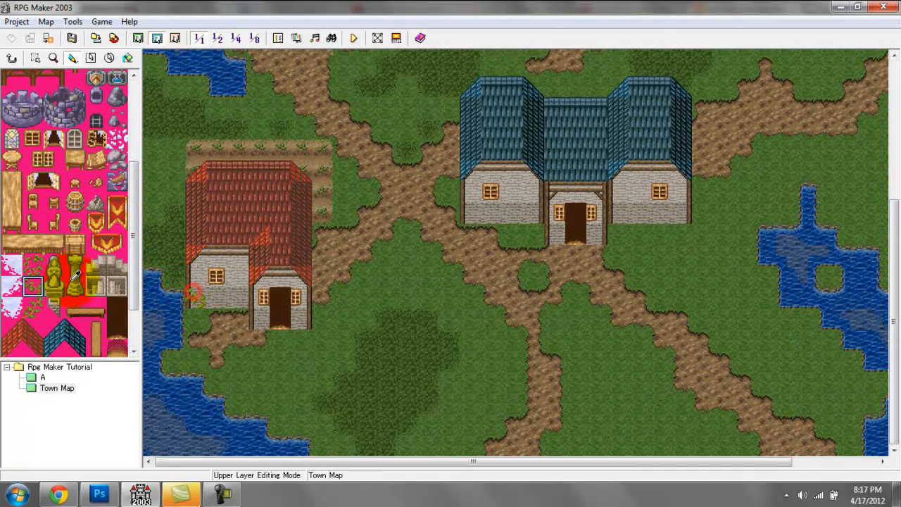
click(34, 286)
click(34, 308)
click(224, 298)
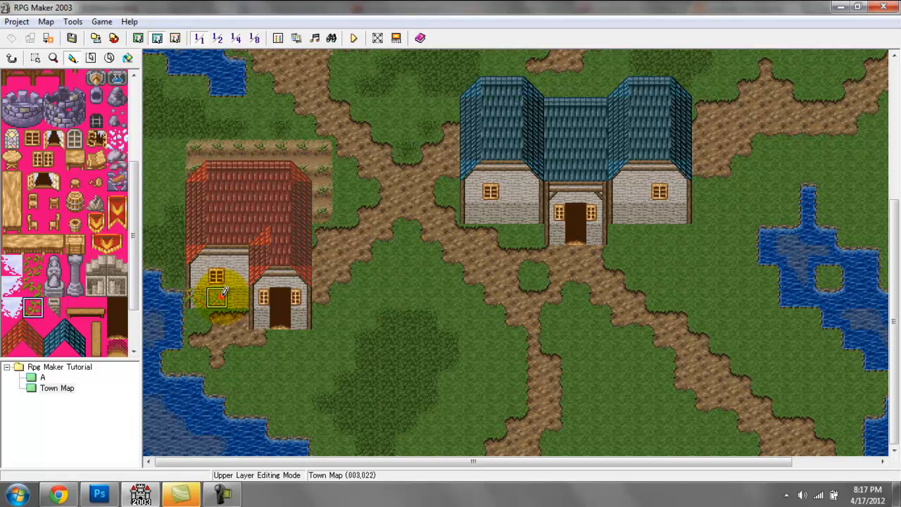
click(224, 299)
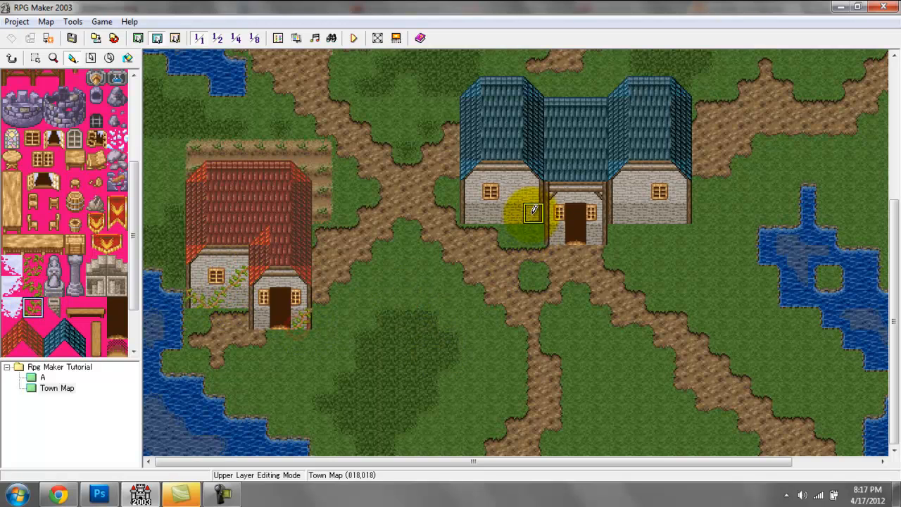
Step: Scatter climbing vine tiles across both wings and beside the doorway of the large blue-roofed house
click(520, 196)
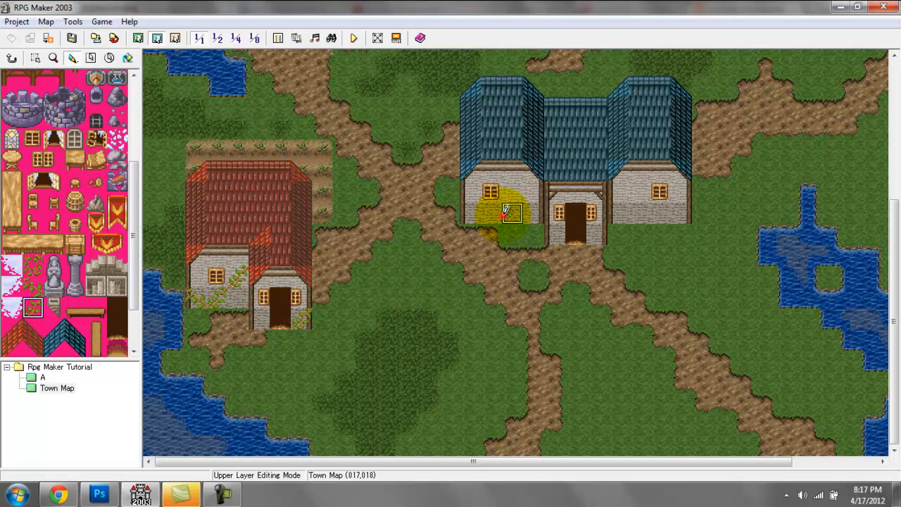
click(639, 211)
click(33, 285)
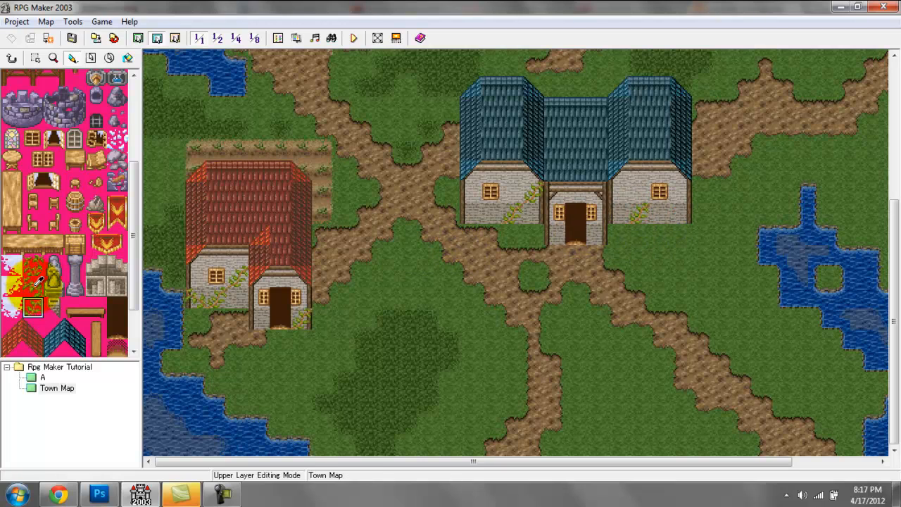
click(475, 213)
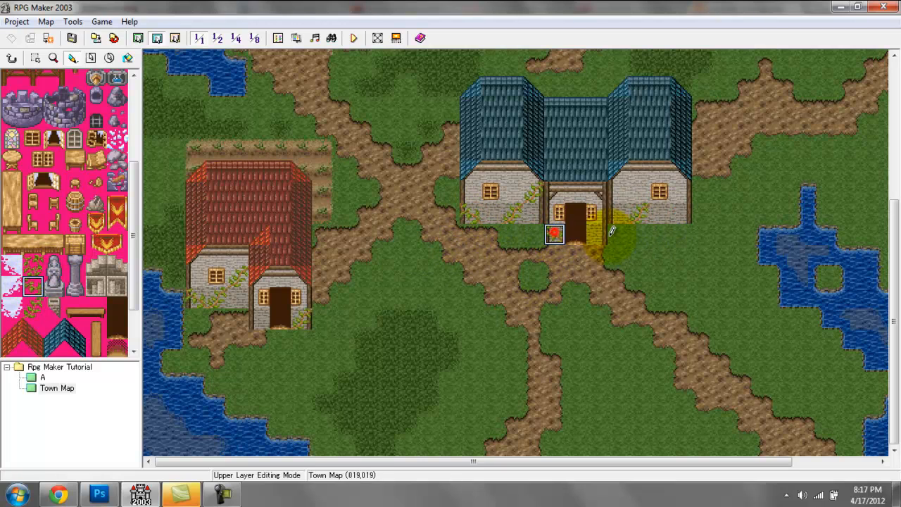
click(623, 207)
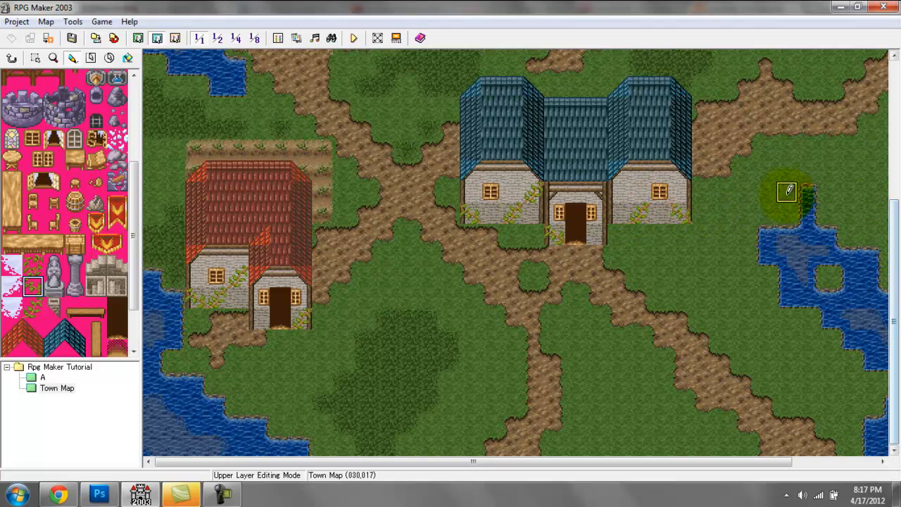
Step: Extend the climbing vines up the front walls of both wings of the large blue-roofed house
click(635, 192)
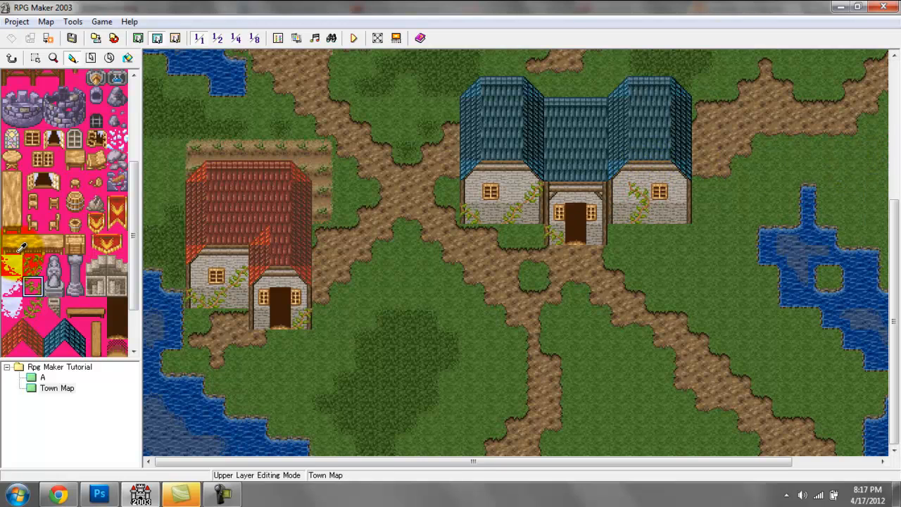
click(32, 308)
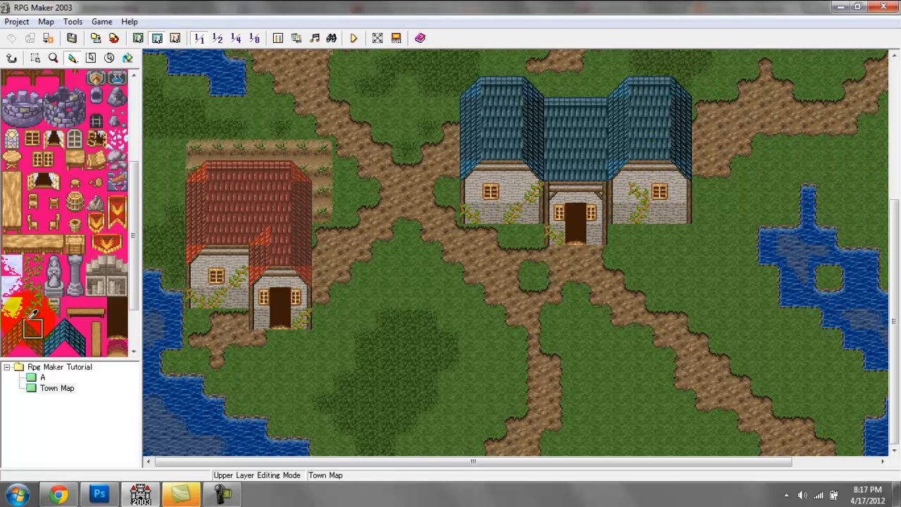
click(643, 177)
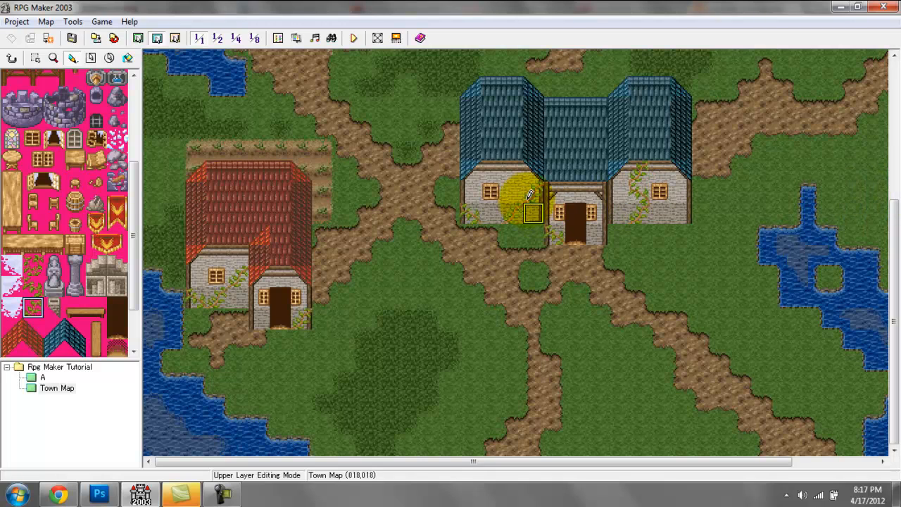
click(472, 190)
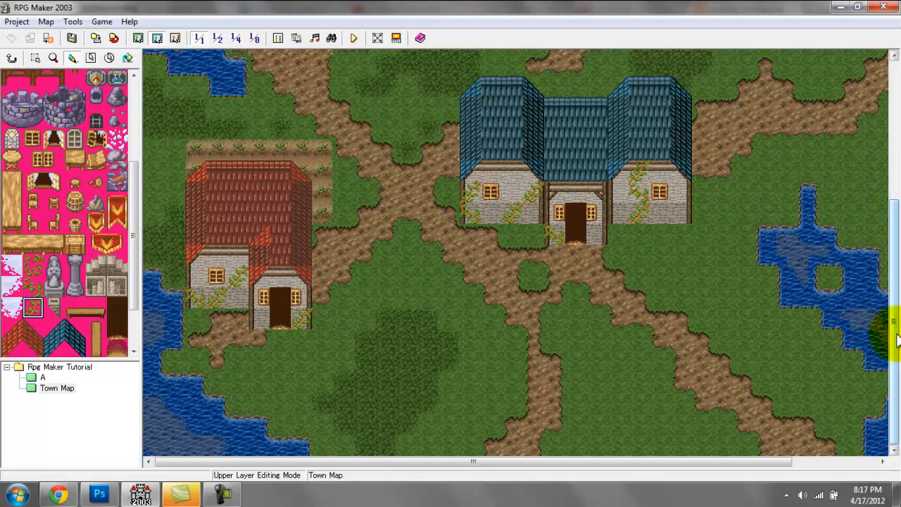
Step: Hang four tall red banners on the northern town wall, two on each side of the northern blue-roofed house
drag(894, 336, 893, 173)
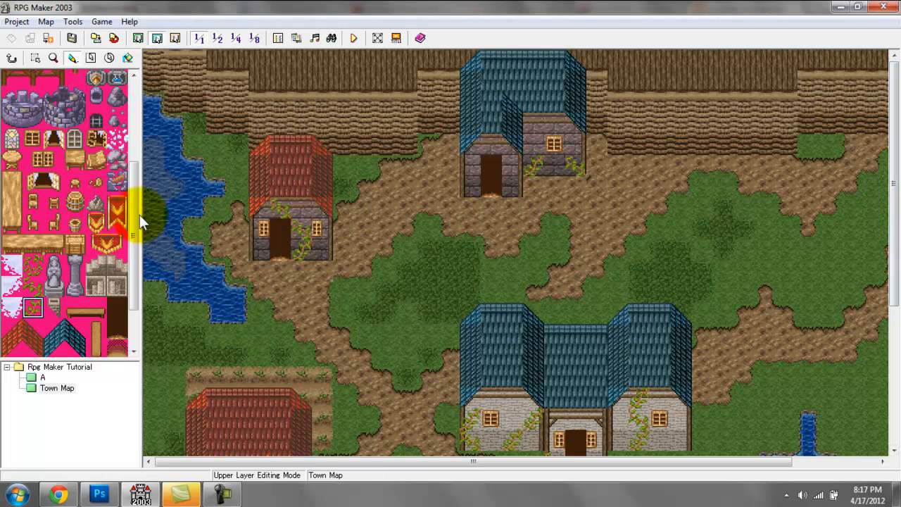
scroll(131, 205, up, 1)
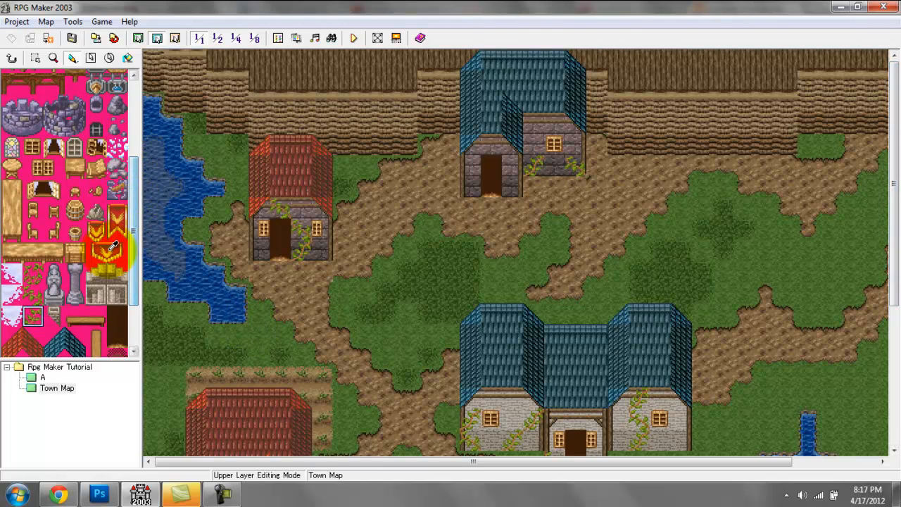
click(115, 220)
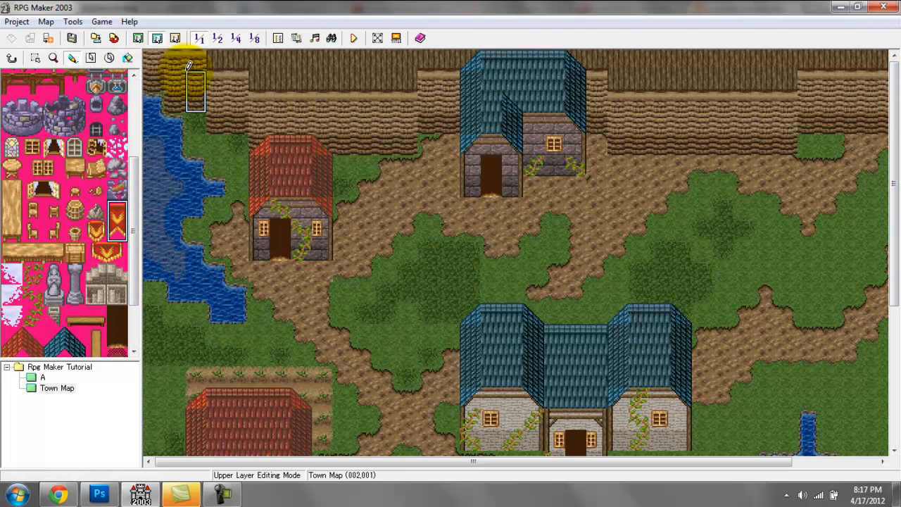
click(368, 106)
click(276, 99)
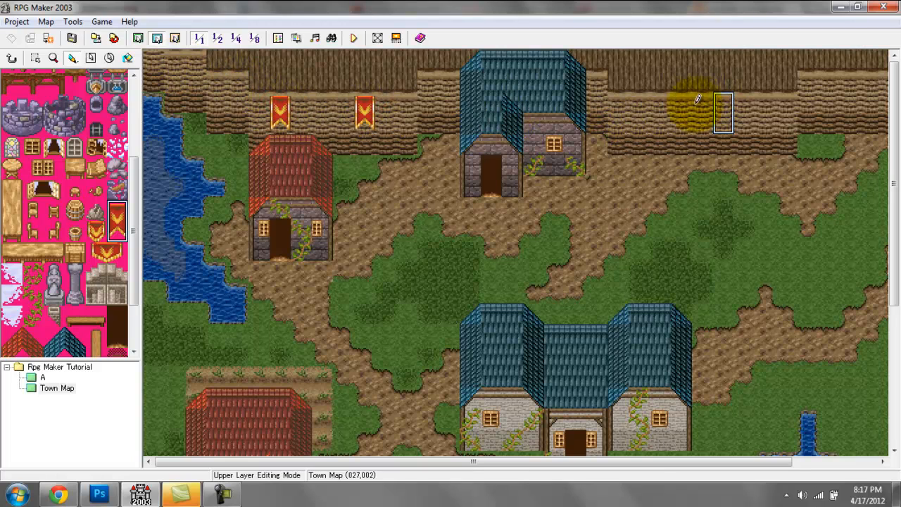
click(617, 102)
click(633, 102)
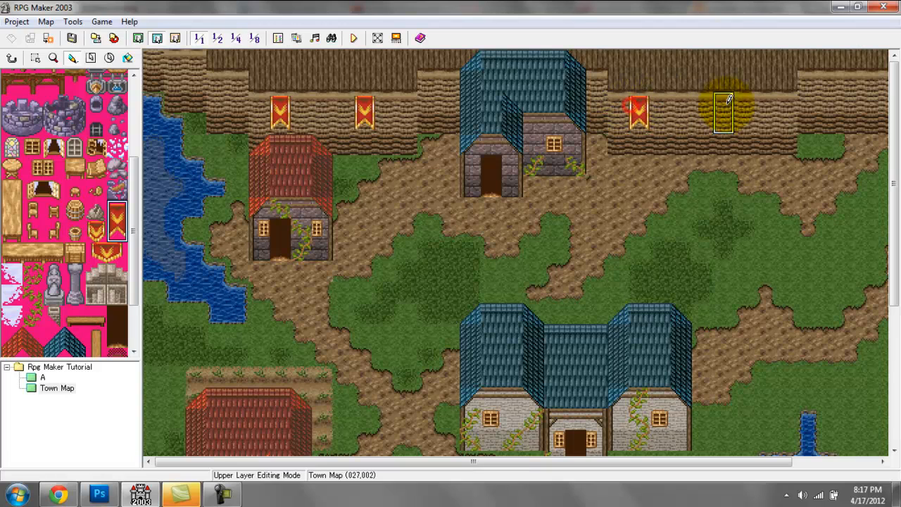
click(765, 97)
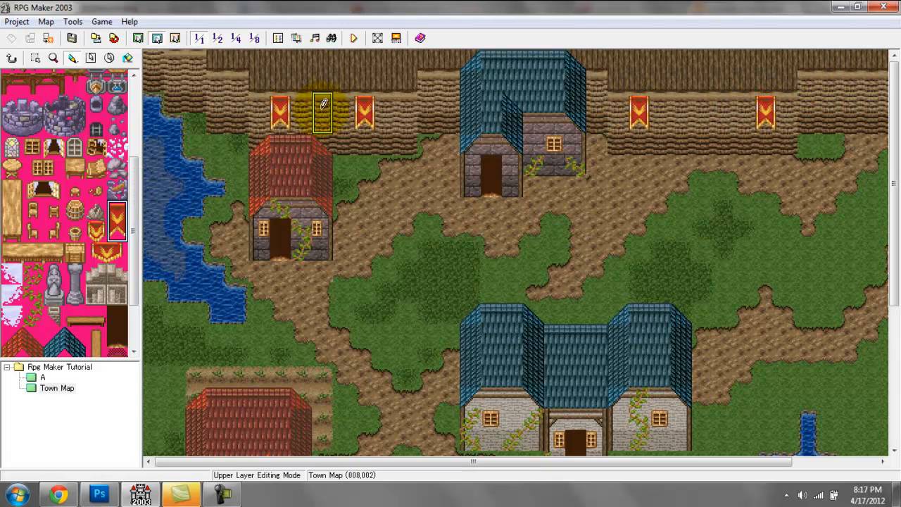
Step: Erase the tall banner nearest the west side of the northern blue-roofed house and place it again one tile farther east
click(97, 236)
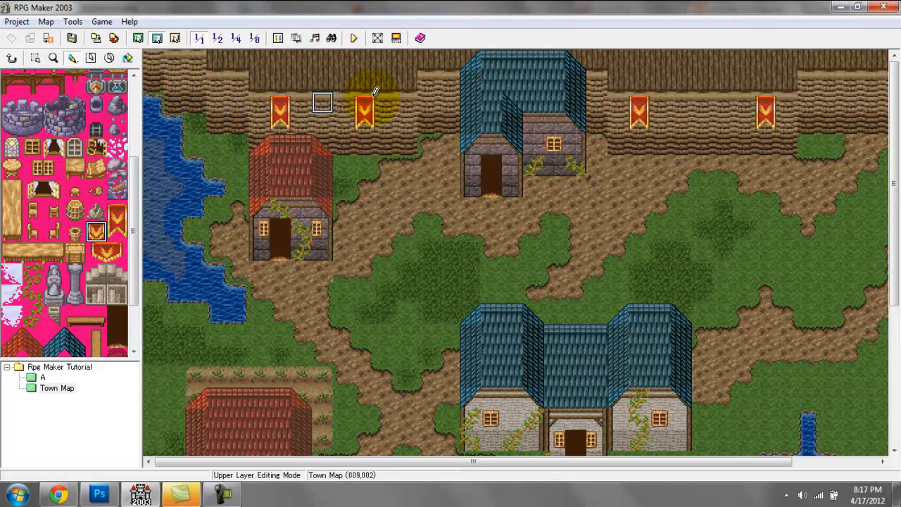
drag(139, 158, 136, 127)
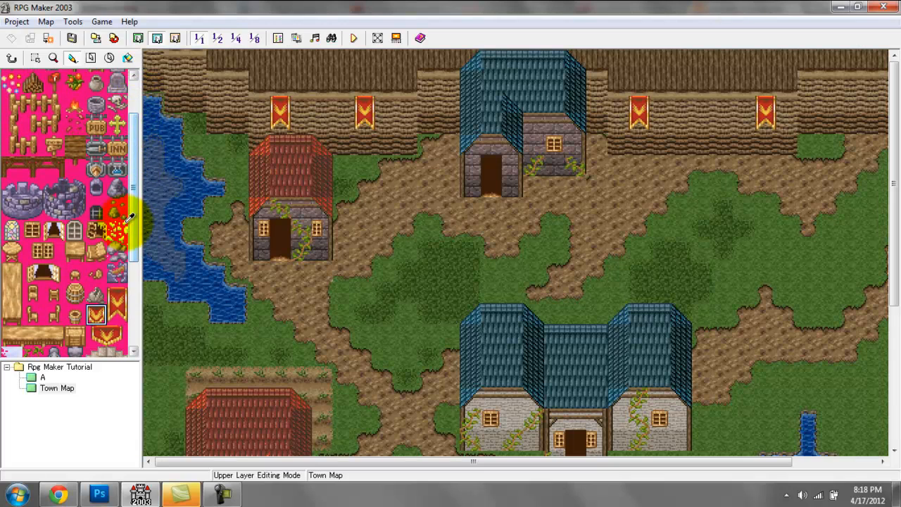
click(132, 96)
click(73, 58)
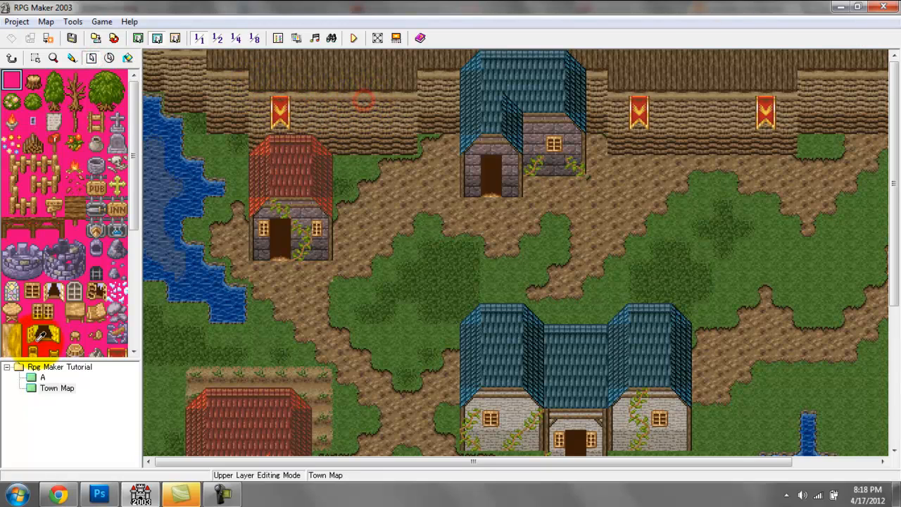
click(132, 286)
click(118, 135)
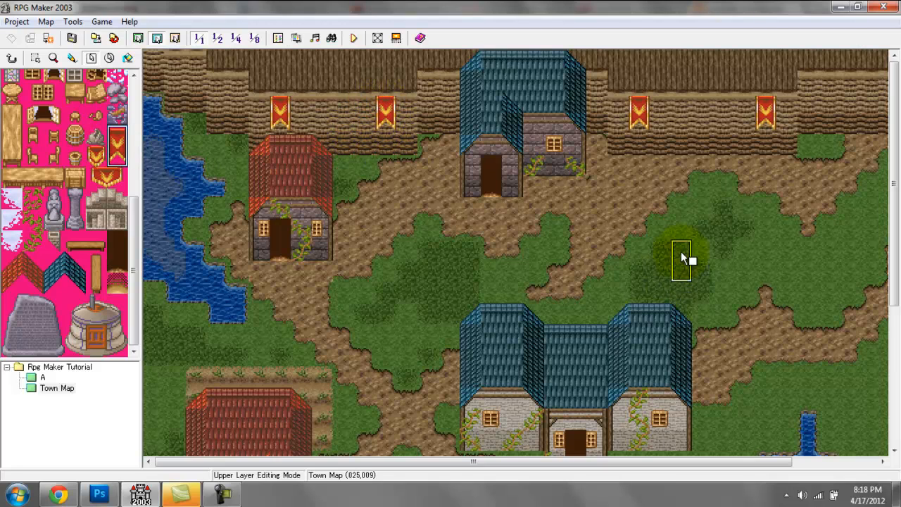
Step: Hang two small pennants between the eastern pair of tall wall banners and one wide banner between the western pair
click(96, 155)
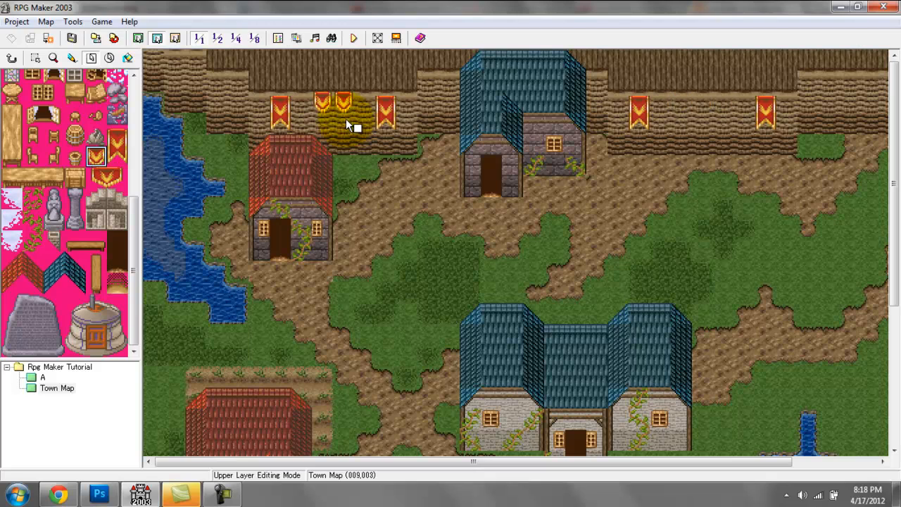
key(ctrl+z)
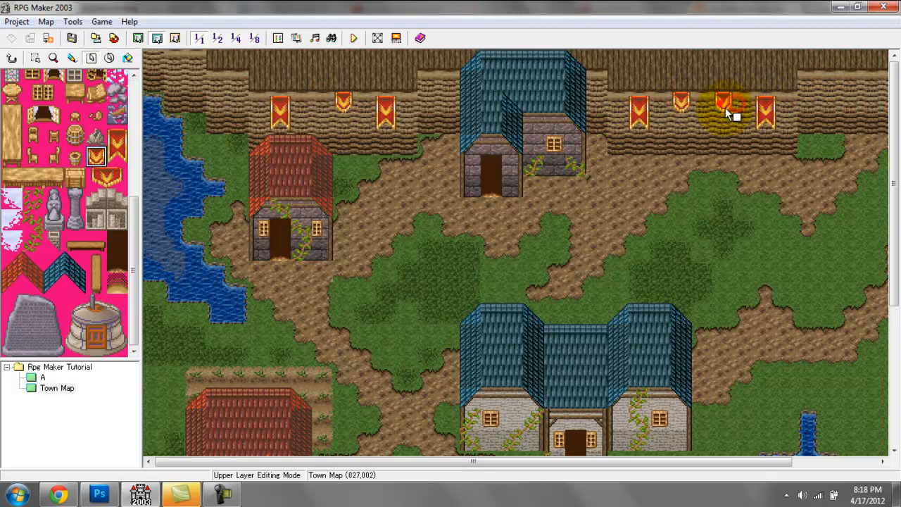
click(132, 84)
click(24, 77)
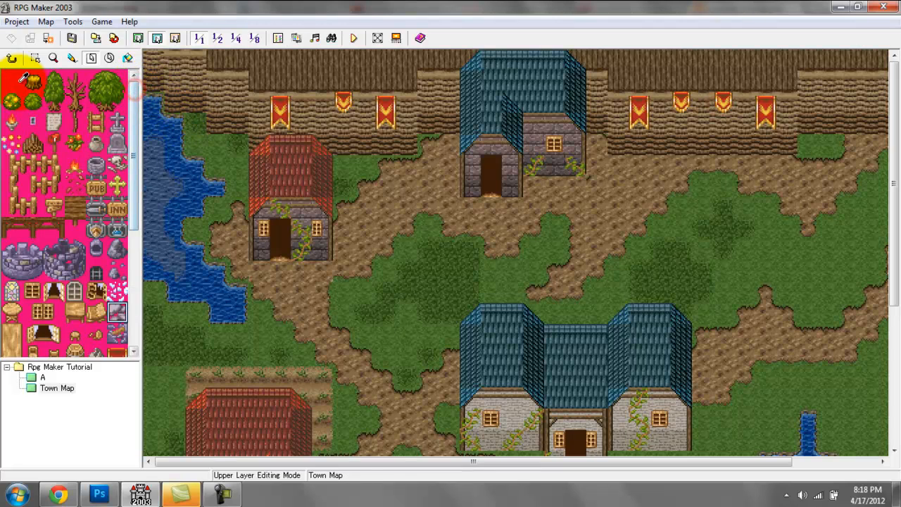
click(134, 244)
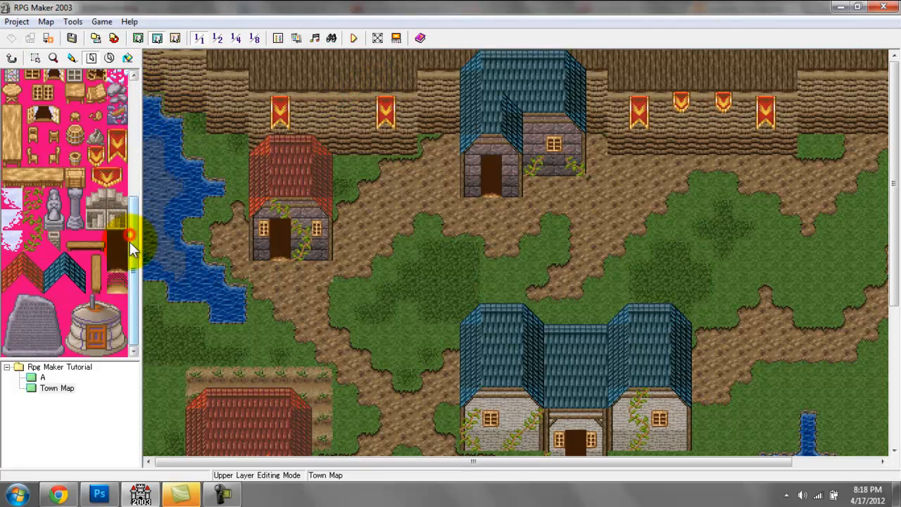
drag(99, 177, 121, 175)
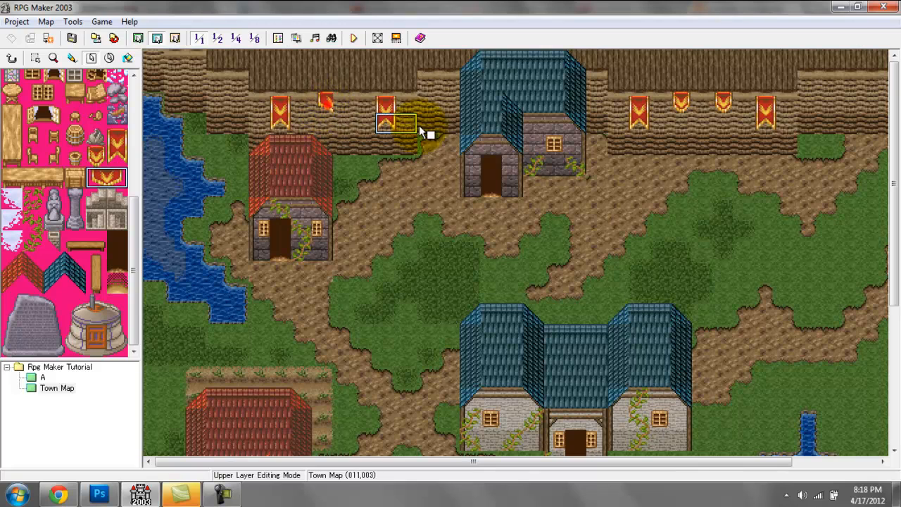
click(324, 105)
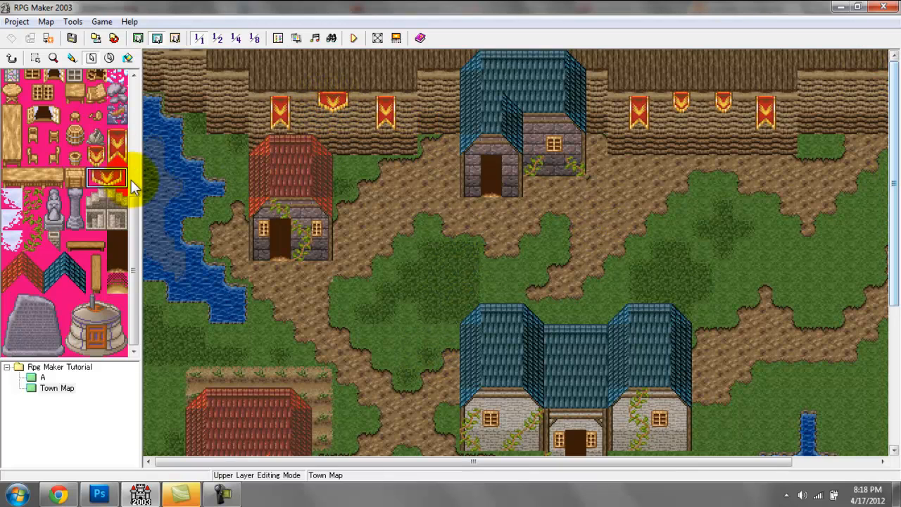
Step: Plant large round trees beside the northern red-roofed house, on the grass south of the northern blue-roofed house, and in the eastern meadow
scroll(128, 144, up, 5)
click(107, 90)
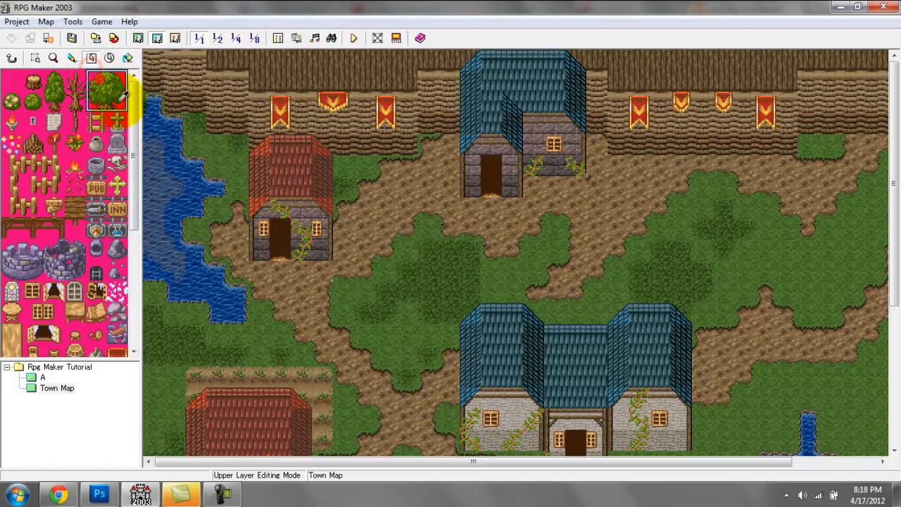
click(72, 57)
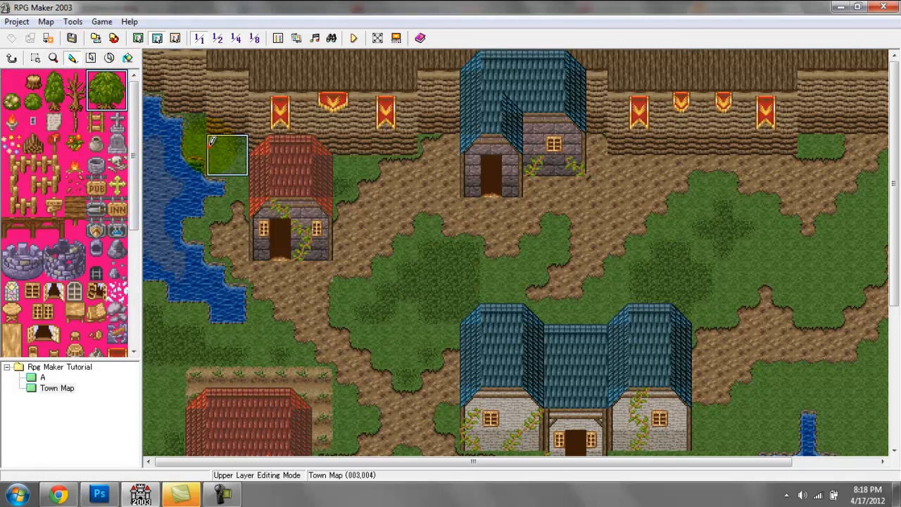
click(208, 145)
scroll(893, 224, down, 3)
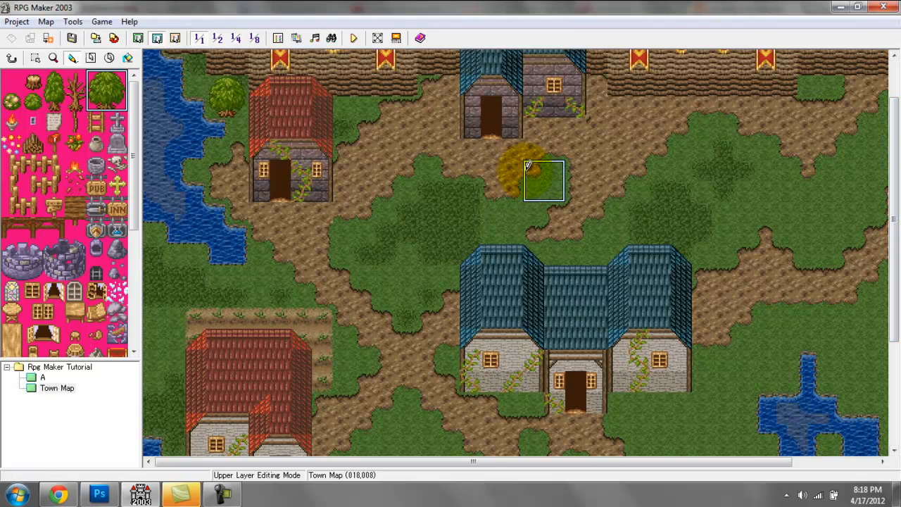
click(525, 170)
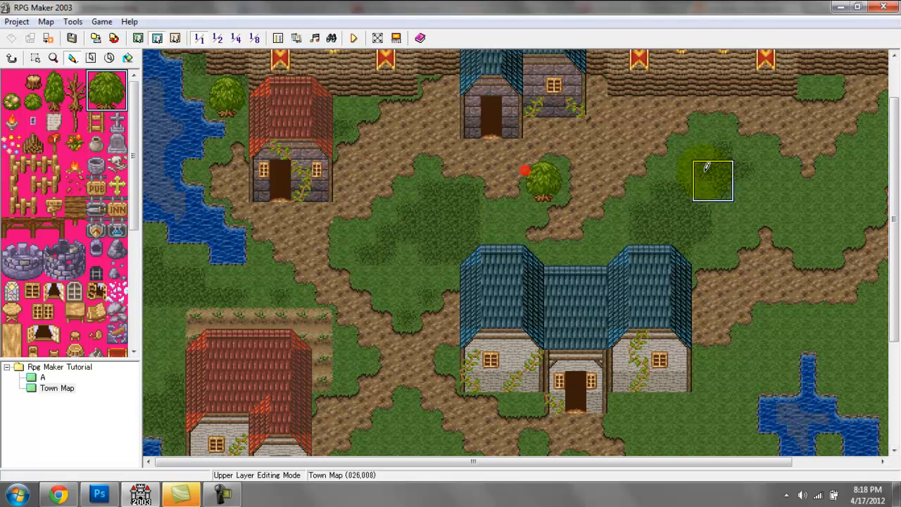
click(833, 218)
Step: Plant round trees by the western water, beside the crop field, in front of the large blue-roofed house, along the southern path and by the eastern pond
drag(892, 195, 889, 312)
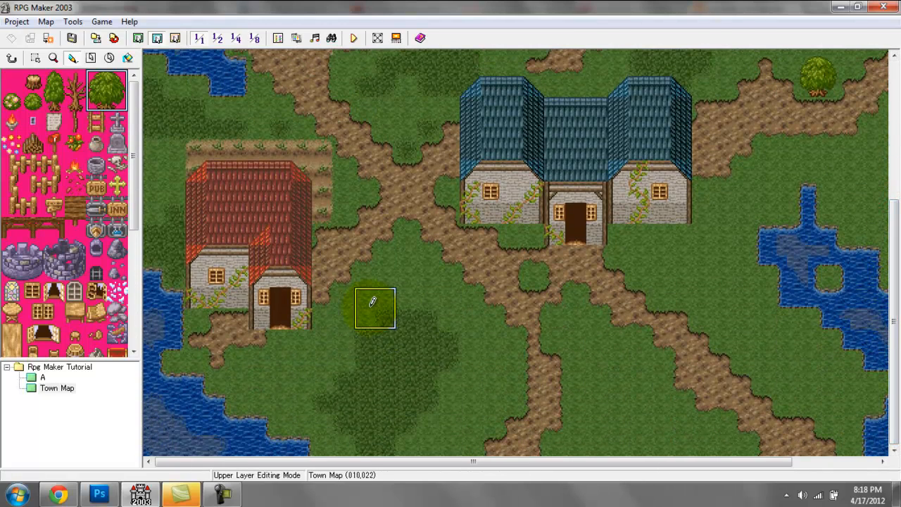
click(194, 60)
click(345, 166)
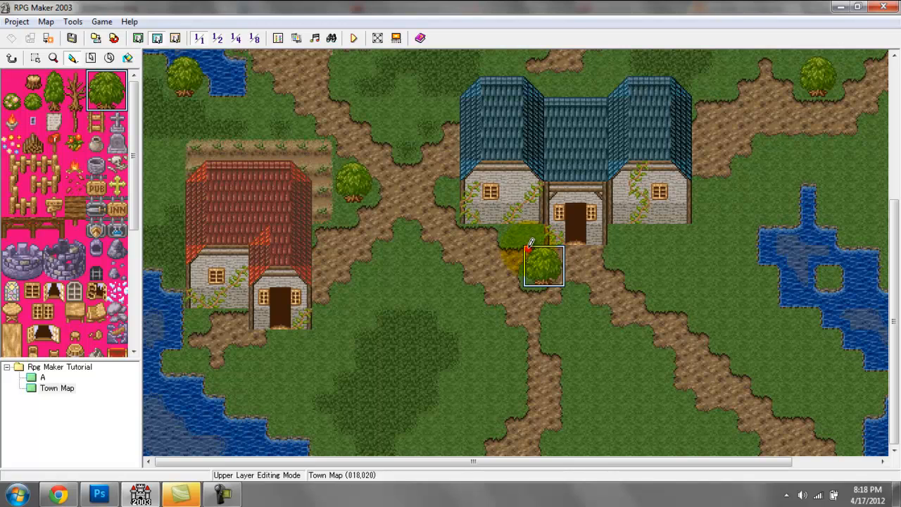
click(684, 341)
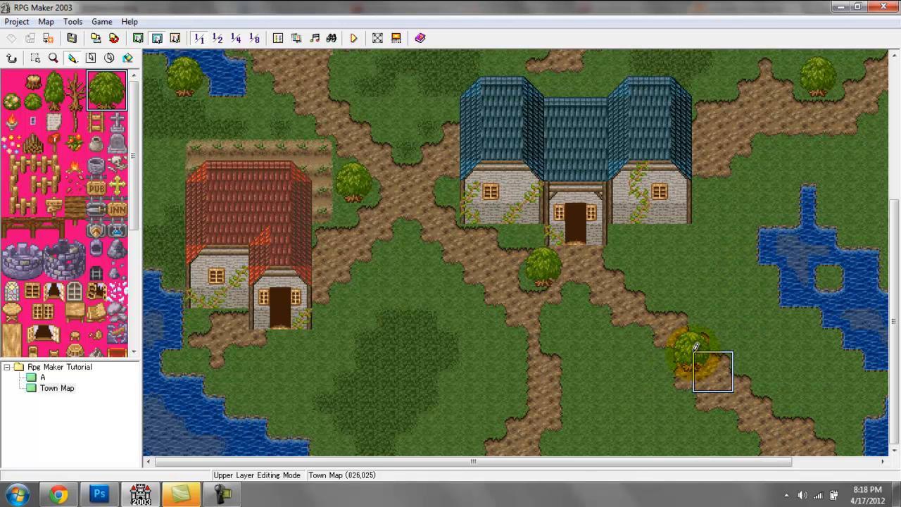
key(ctrl+z)
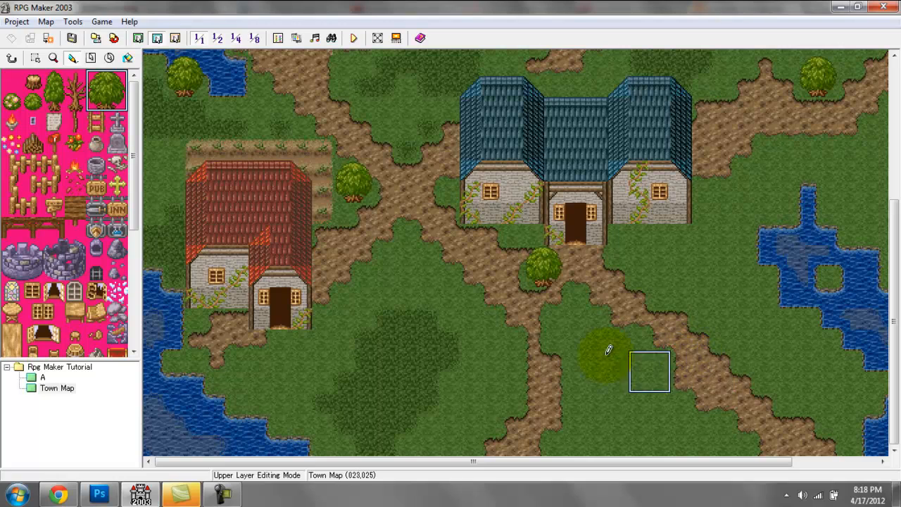
click(496, 373)
click(171, 337)
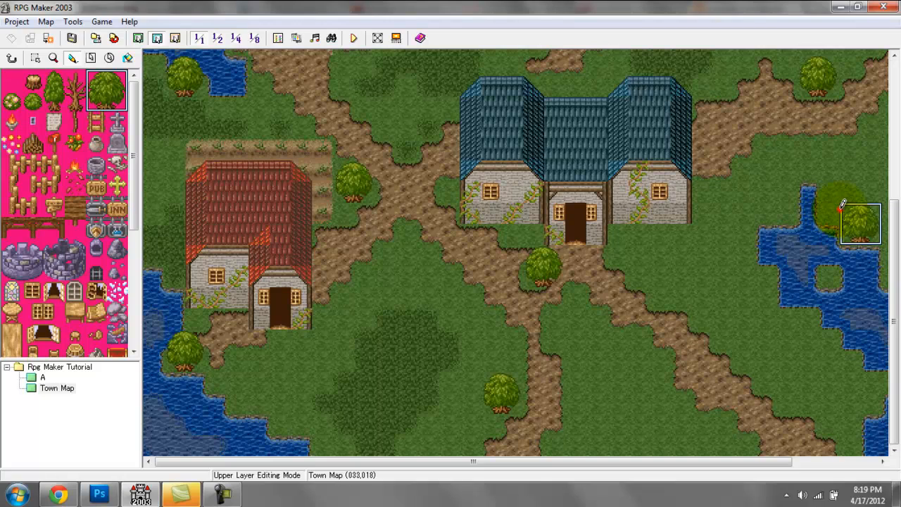
Step: Plant more round trees west of the large blue-roofed house, at the northeastern wall, on the southwestern grass and on the eastern pond's southern shore
drag(895, 256, 894, 141)
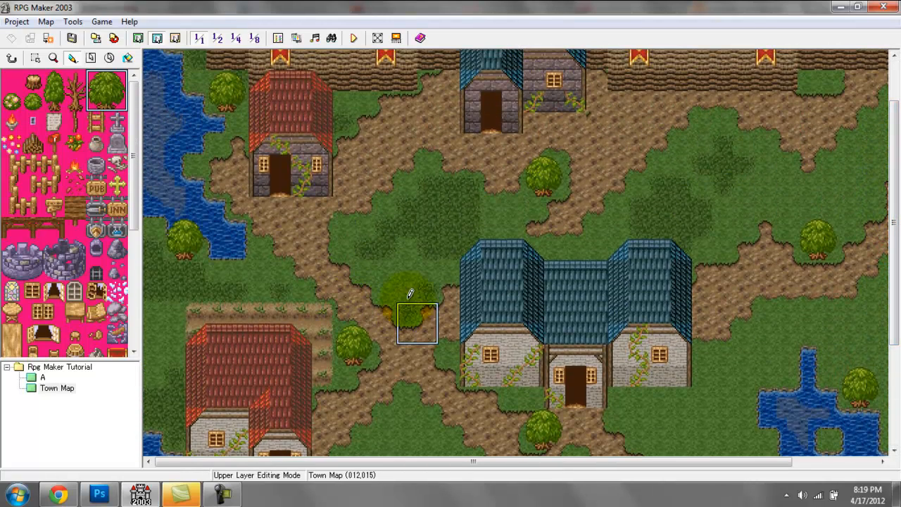
click(404, 275)
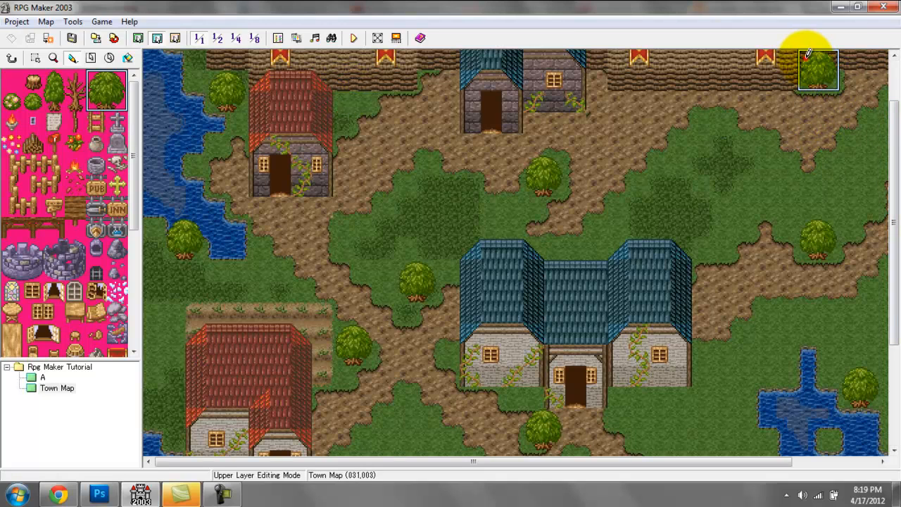
drag(892, 181, 891, 281)
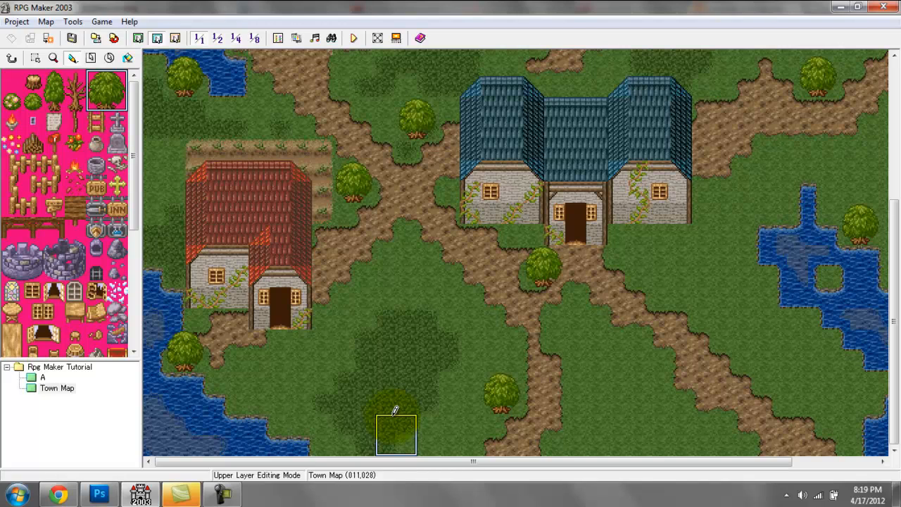
click(328, 348)
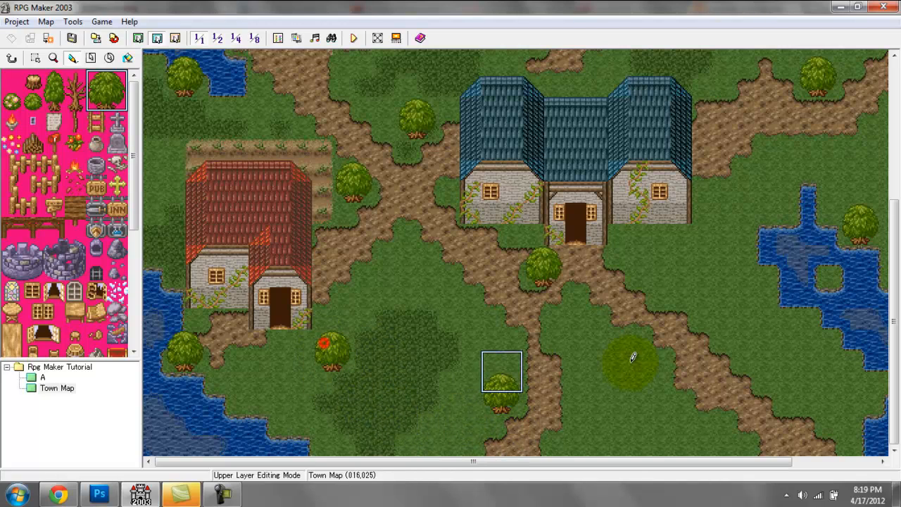
key(ctrl+z)
click(336, 420)
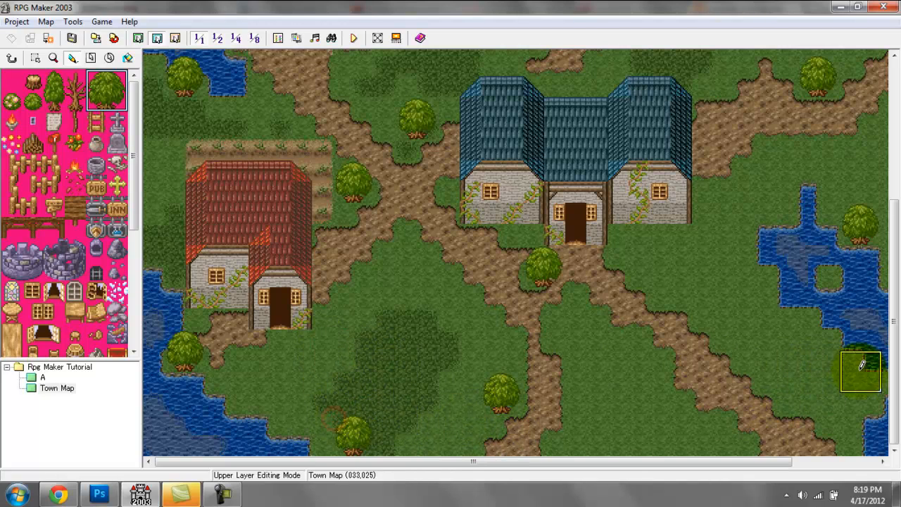
click(839, 337)
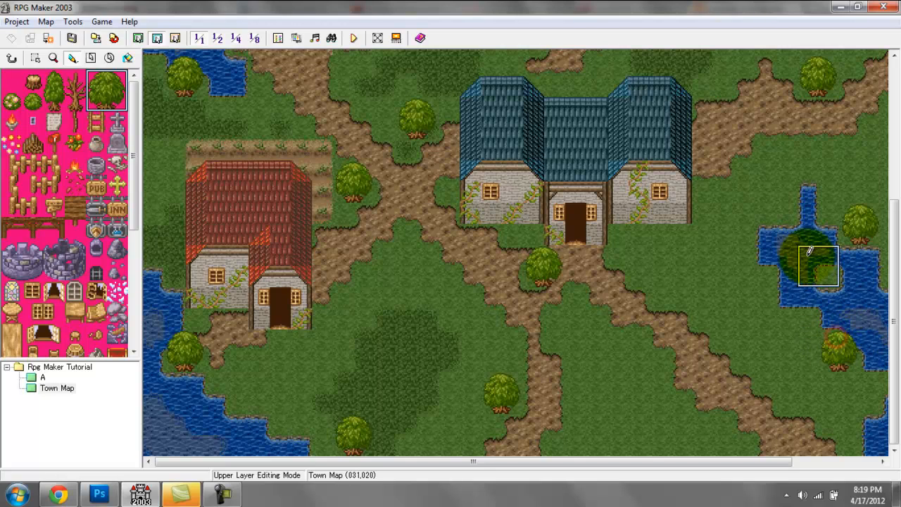
Step: Plant narrow trees on the pond's islet, south of the crossroads, along the southeastern path and around the southern red-roofed house
drag(53, 83, 54, 102)
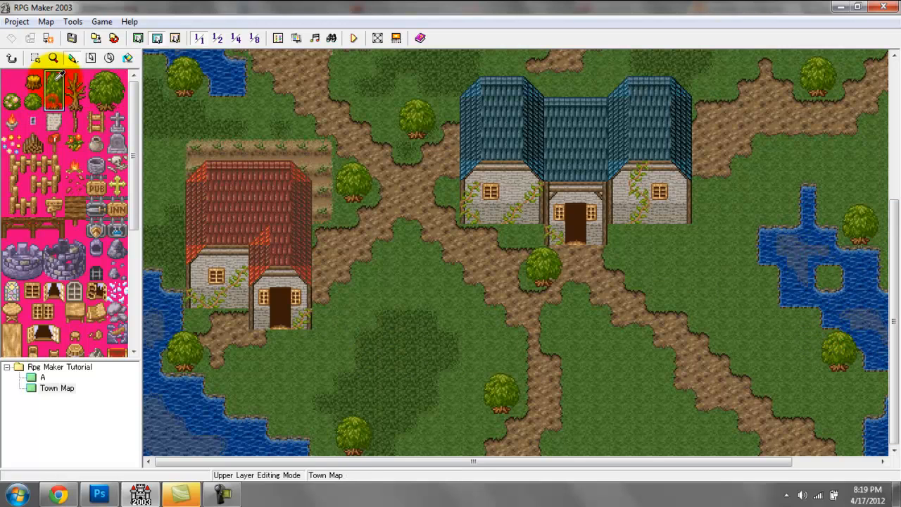
click(829, 259)
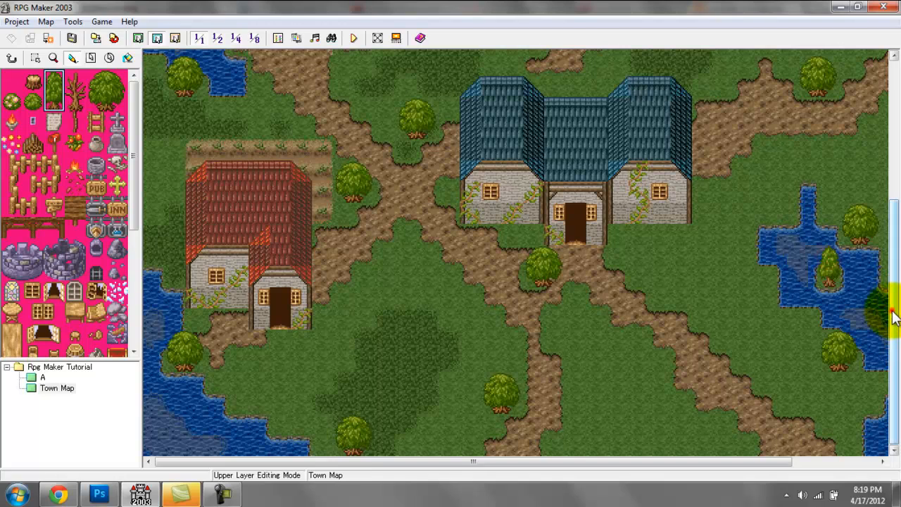
click(426, 217)
click(668, 270)
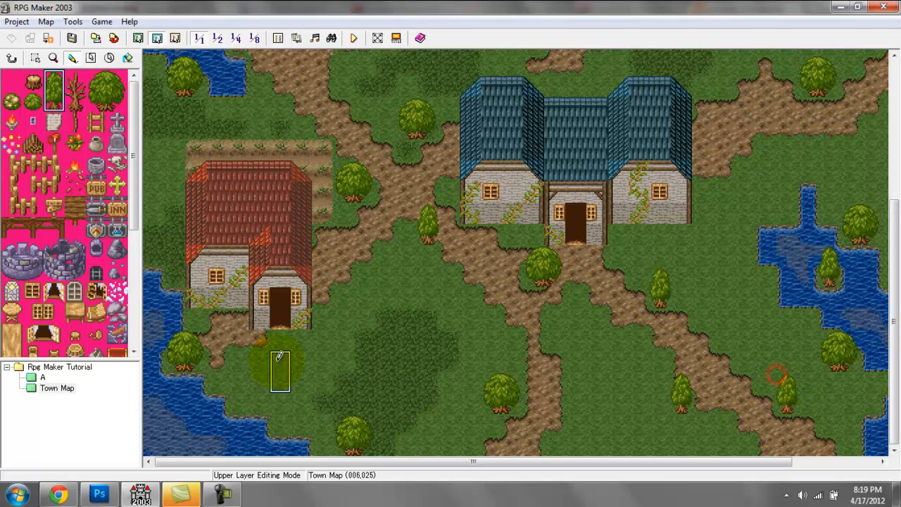
click(187, 252)
Step: Plant two narrow trees east of the northern red-roofed house, one near the wall and one on the dirt path
drag(895, 254, 894, 131)
click(365, 183)
click(364, 92)
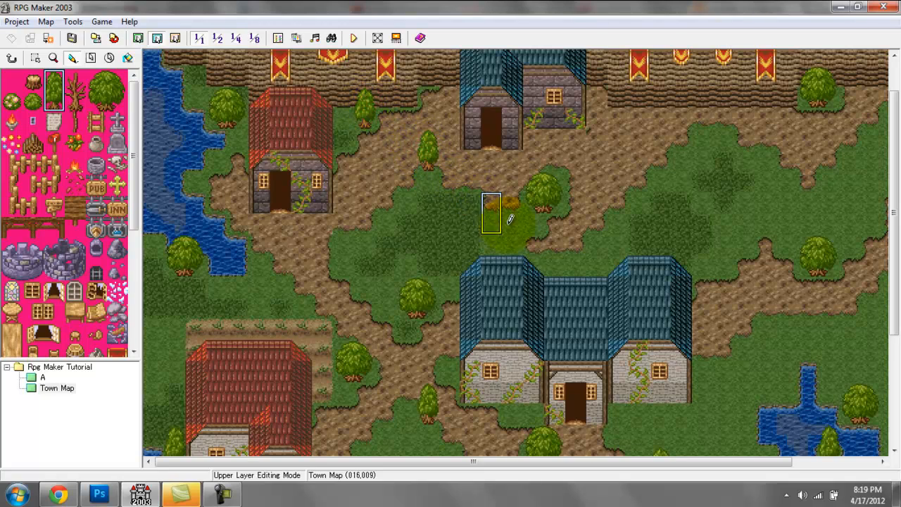
click(745, 169)
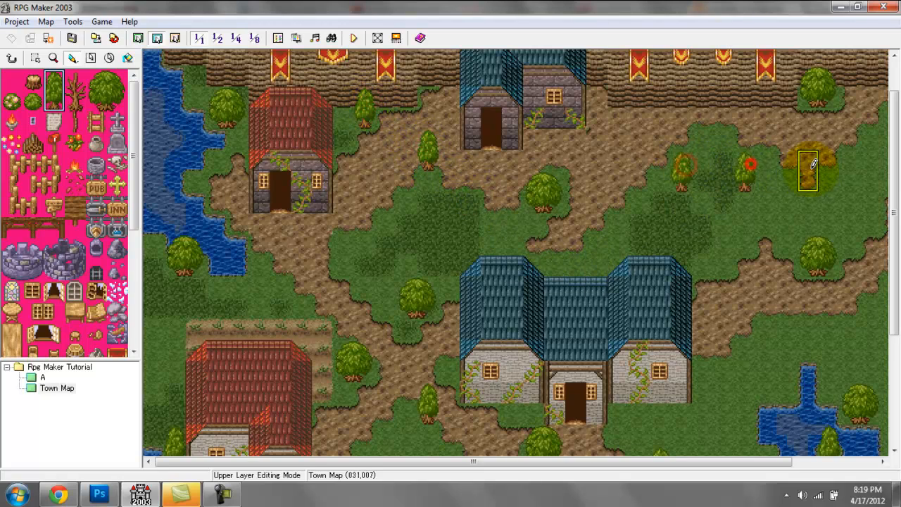
click(808, 168)
click(886, 165)
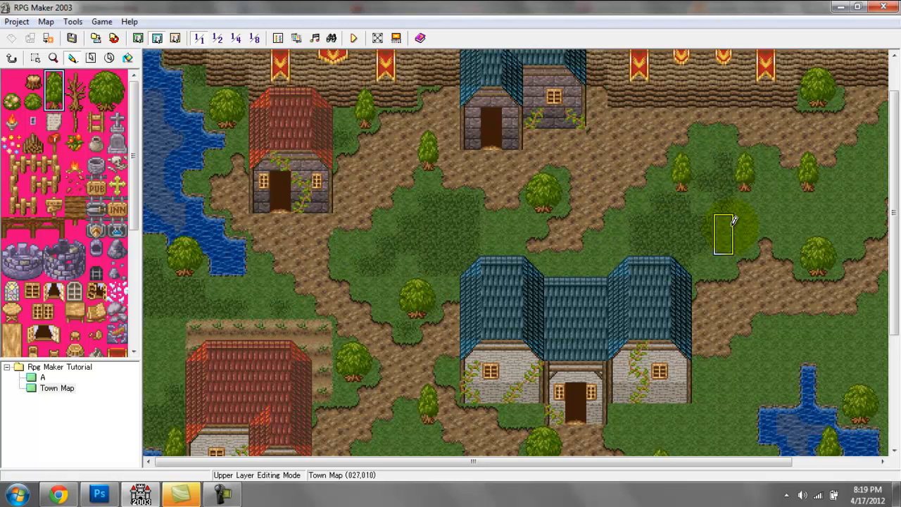
key(ctrl+z)
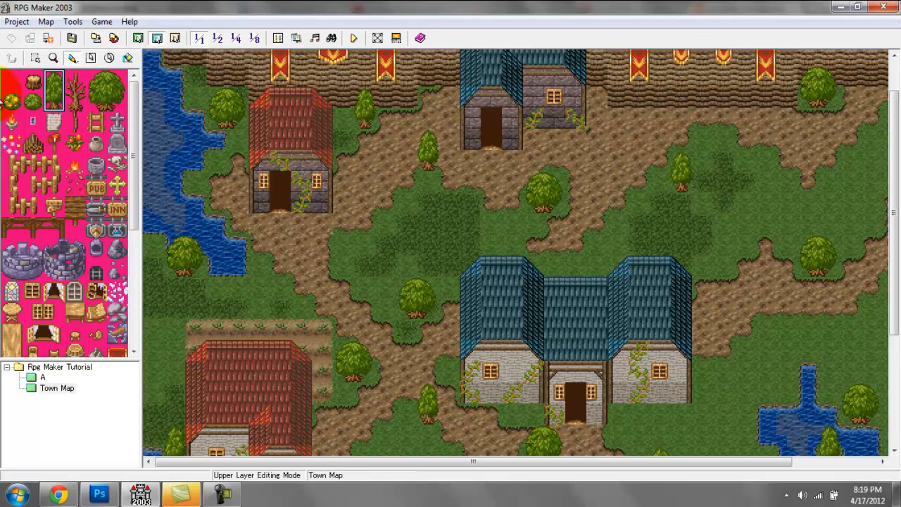
click(10, 82)
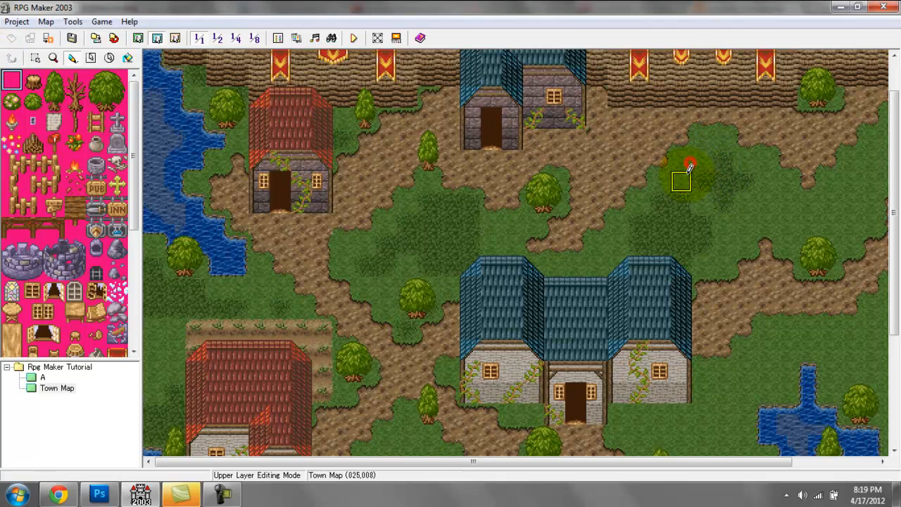
Step: Plant narrow trees at the northern tip and on the eastern side of the northeastern meadow
click(54, 90)
click(683, 144)
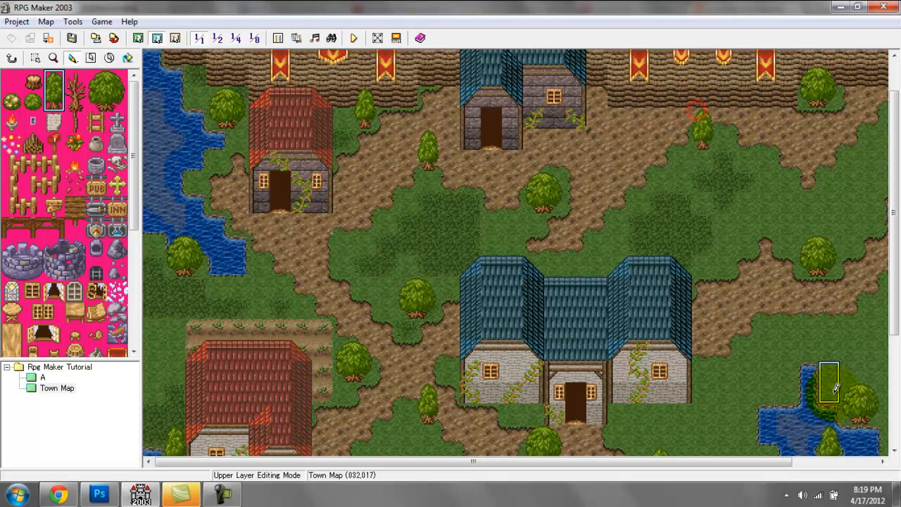
drag(893, 242, 893, 384)
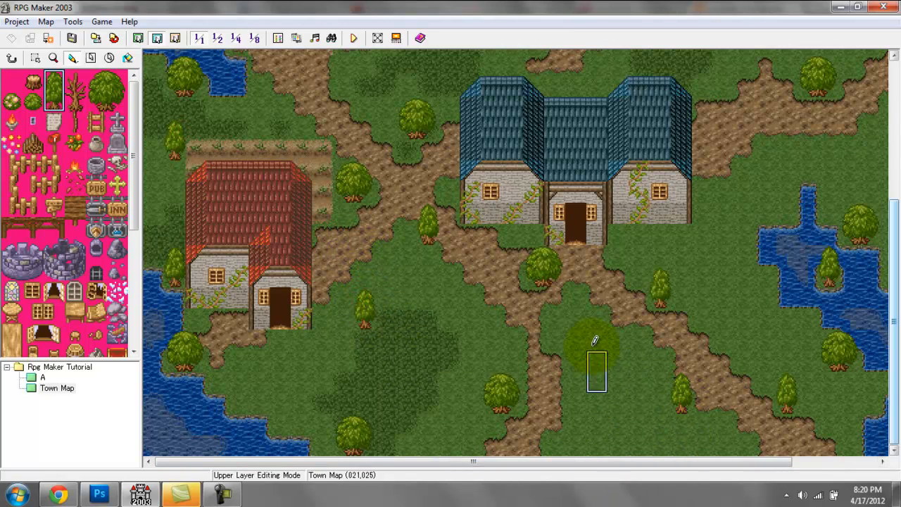
drag(895, 364, 897, 267)
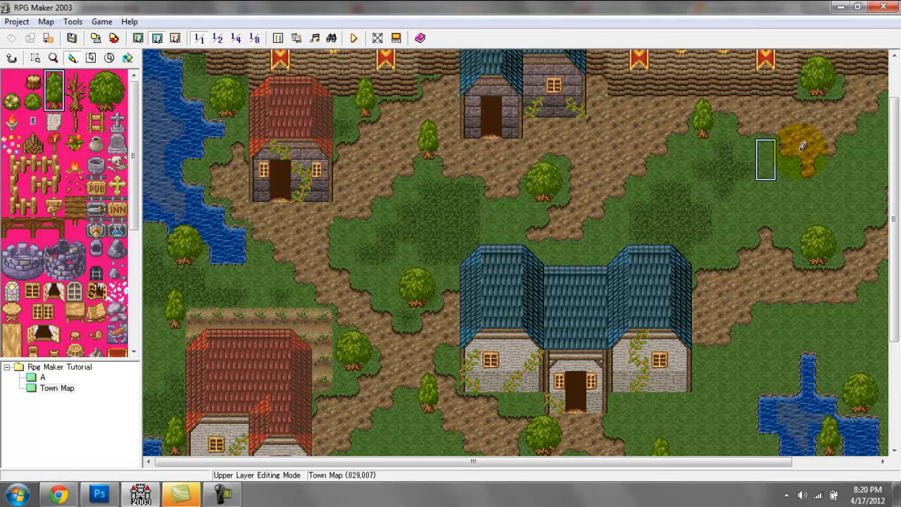
click(830, 140)
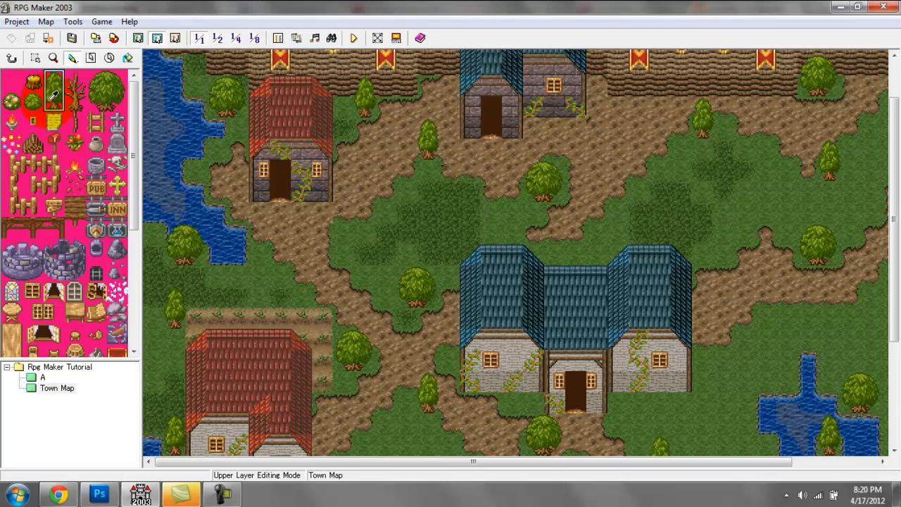
Step: Plant bare trees southeast of the southern red-roofed house, east of the large blue-roofed house and at the northwestern wall
drag(79, 97, 81, 79)
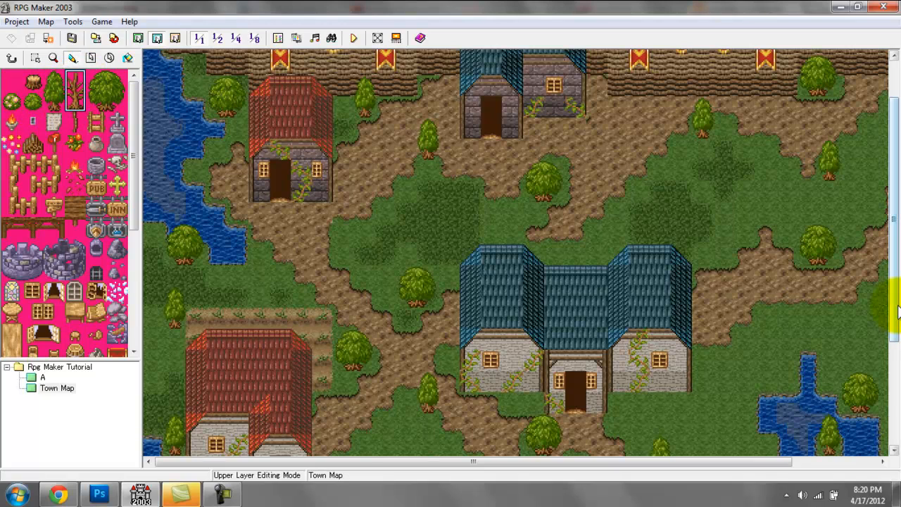
drag(895, 318, 896, 418)
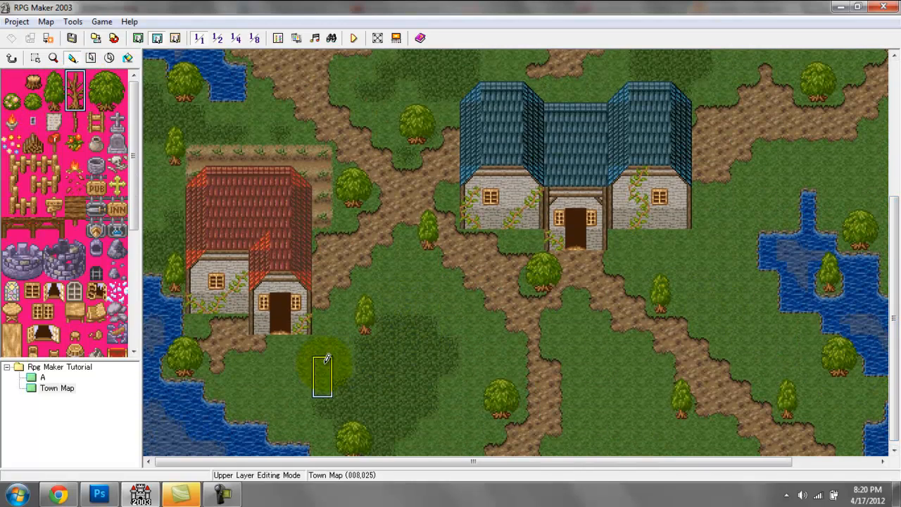
click(328, 366)
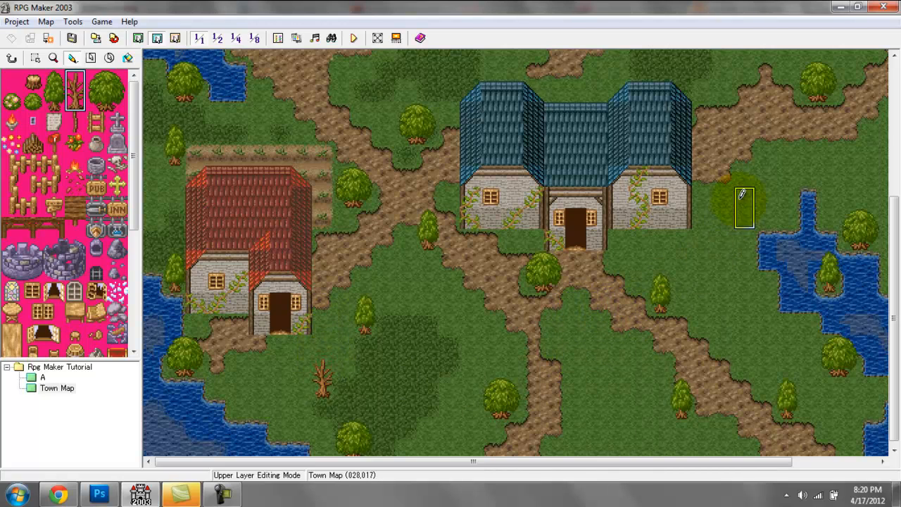
click(741, 156)
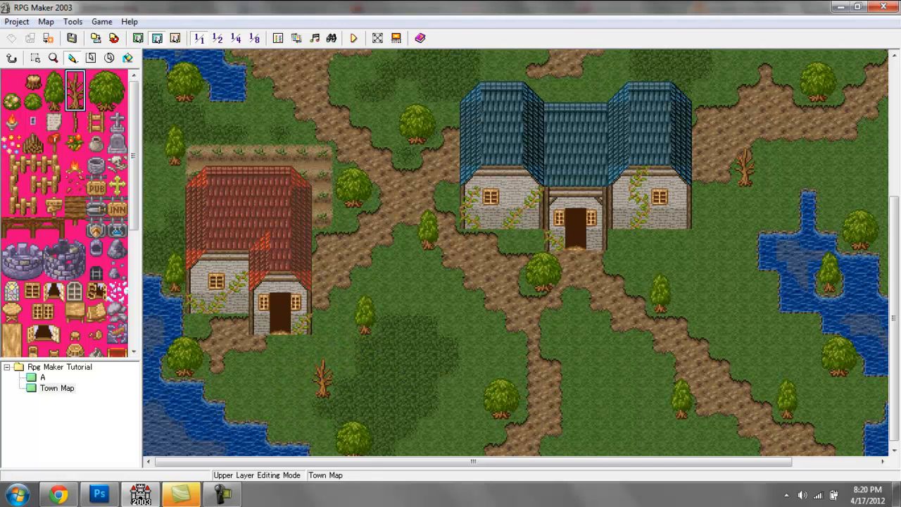
scroll(896, 255, up, 3)
scroll(896, 255, up, 3)
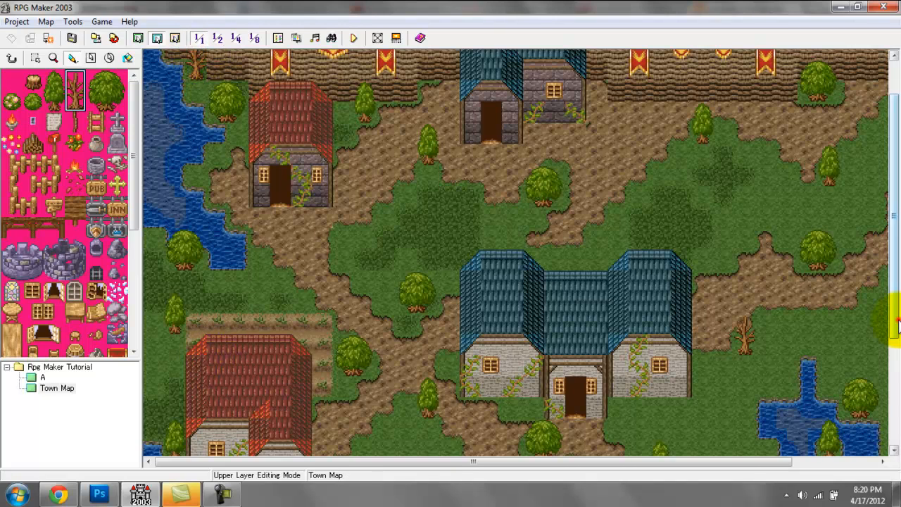
Step: Place flowering bushes beside the western water, above the southeastern water and on the grass south of the crossroads
scroll(896, 324, down, 3)
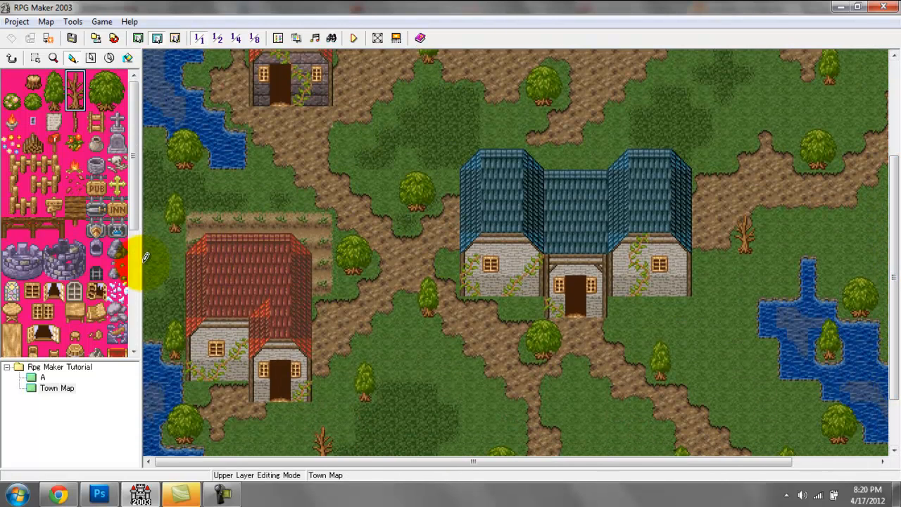
click(12, 100)
click(153, 122)
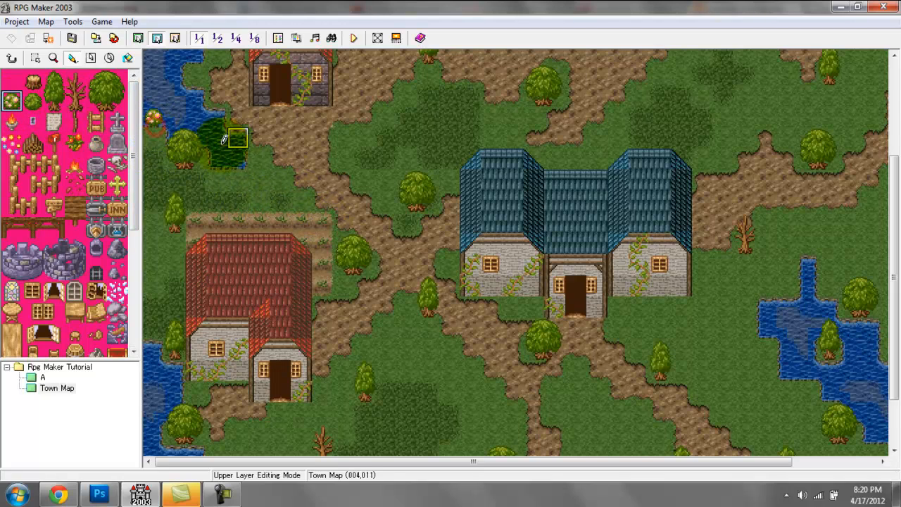
key(ctrl+z)
click(152, 138)
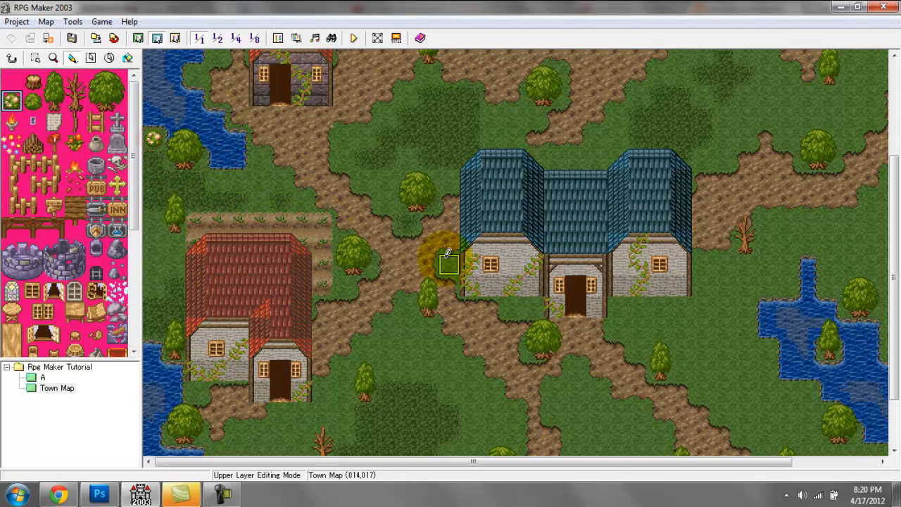
drag(895, 350, 895, 394)
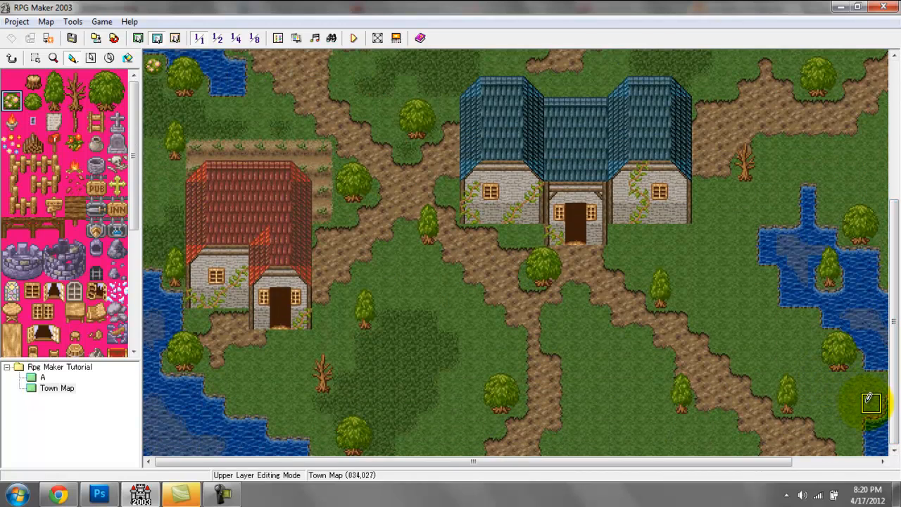
click(870, 403)
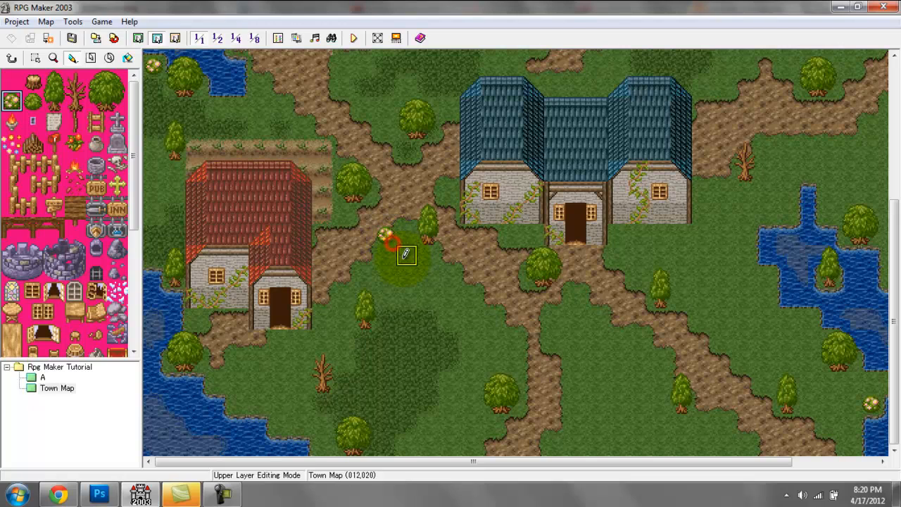
Step: Scatter plain green bushes beside the southern paths, north of the eastern pond and along the edges of the central and northeastern meadows
click(32, 100)
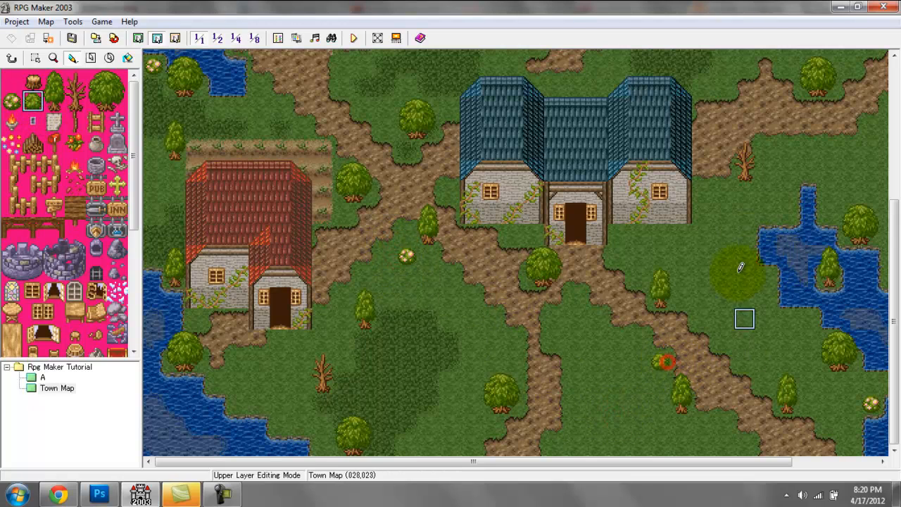
click(850, 150)
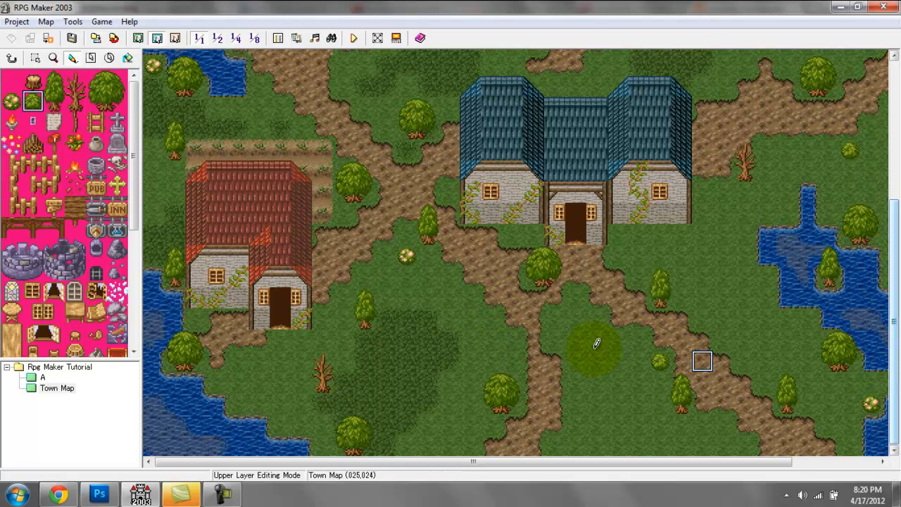
drag(894, 321, 894, 213)
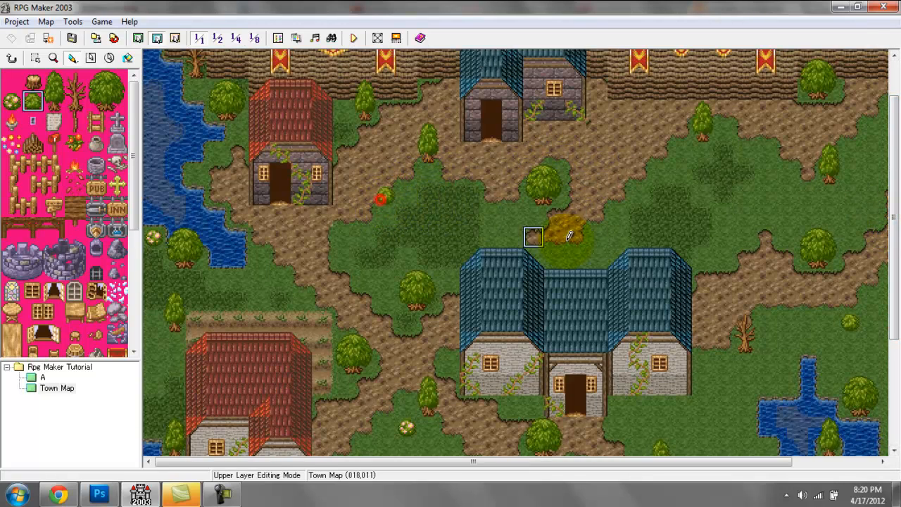
key(ctrl+z)
click(341, 260)
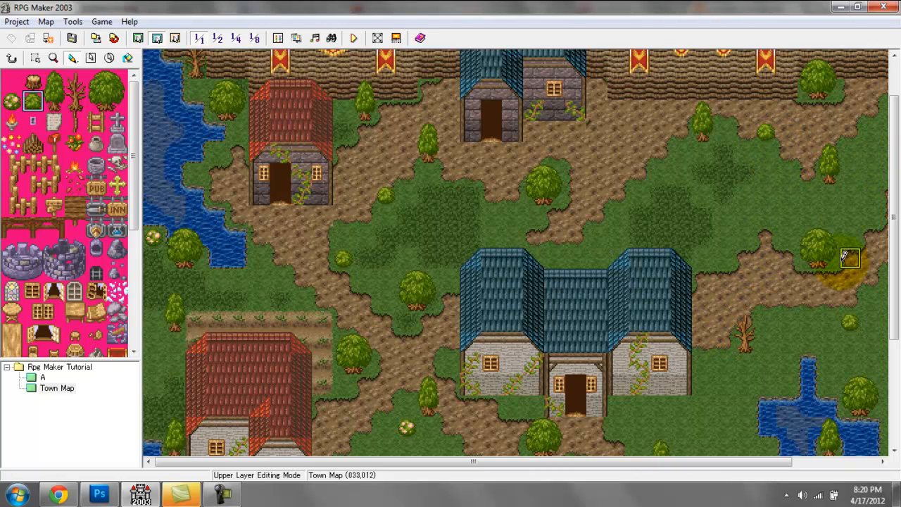
drag(894, 280, 894, 382)
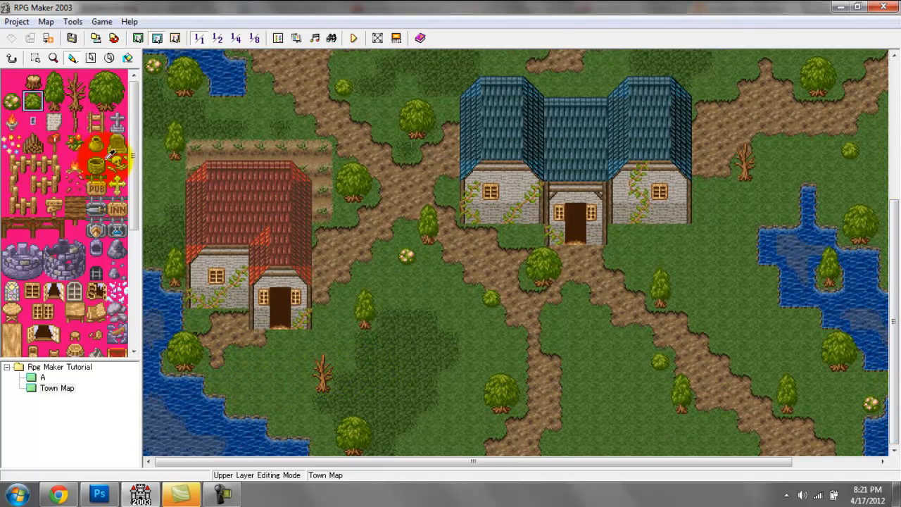
Step: Lay a horizontal wooden fence north of the crop field with the Rectangle tool and end it with an eastern corner piece
mouse_move(133, 166)
mouse_down()
mouse_move(120, 253)
mouse_move(124, 171)
mouse_up()
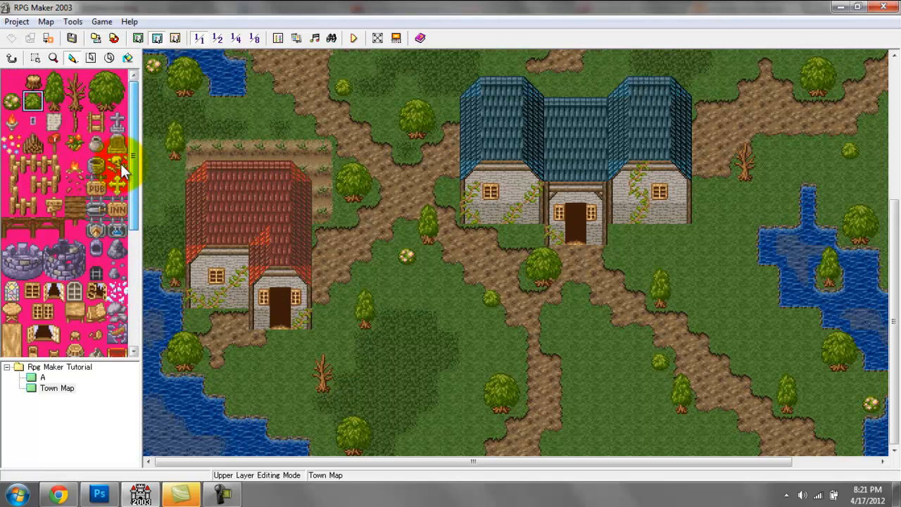
click(24, 167)
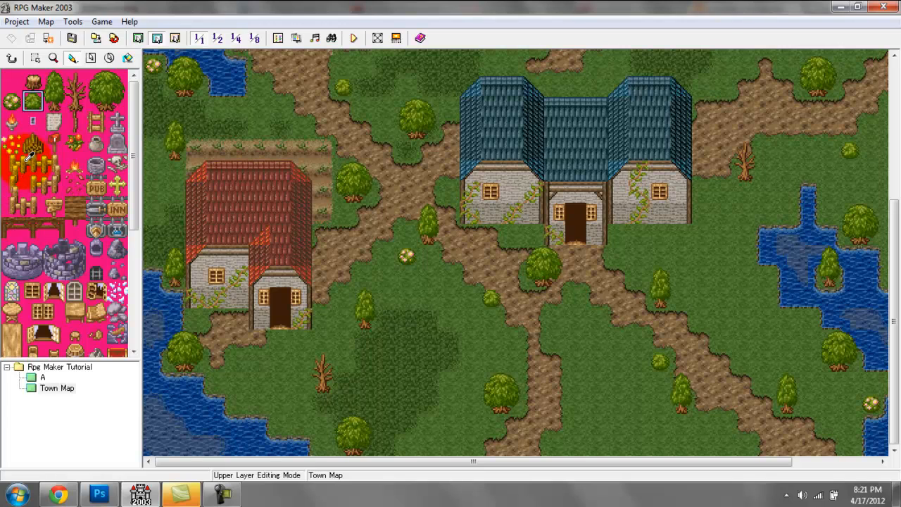
click(91, 57)
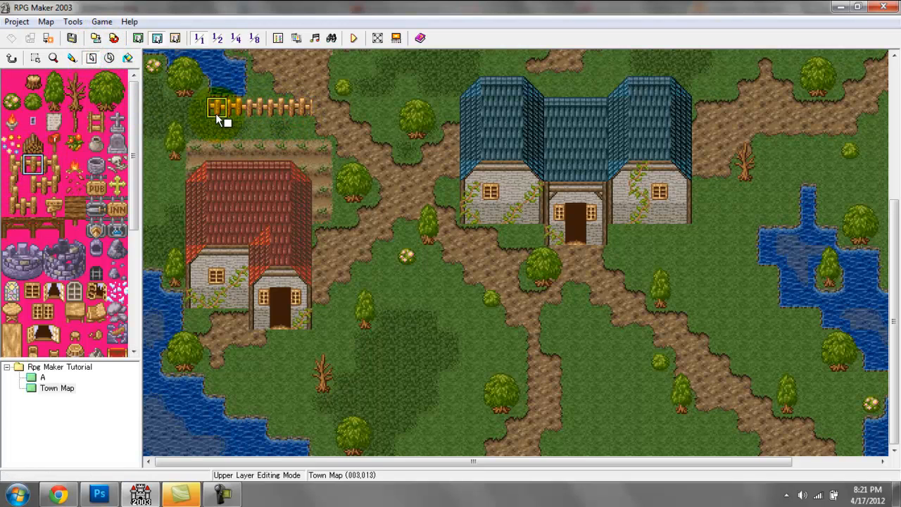
click(54, 164)
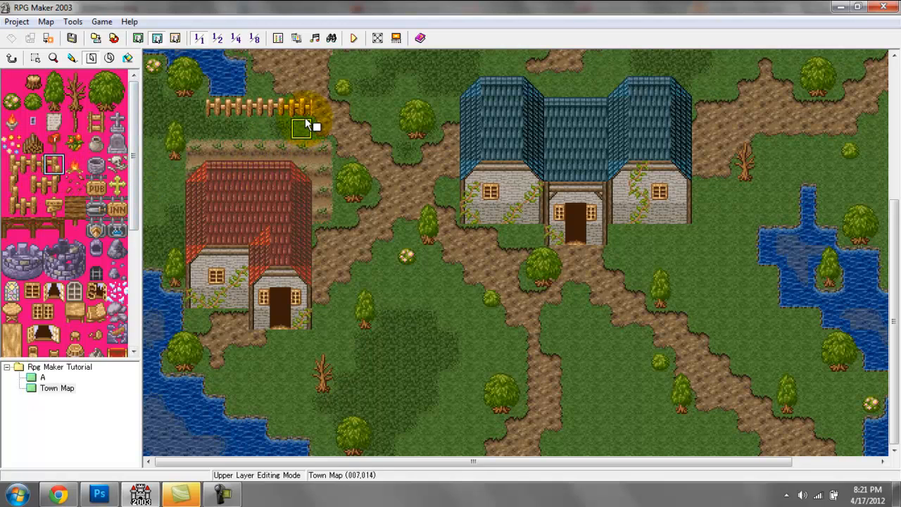
Step: Run the wooden fence south from its eastern corner to the crop field, turn it and extend it east to the path
click(11, 184)
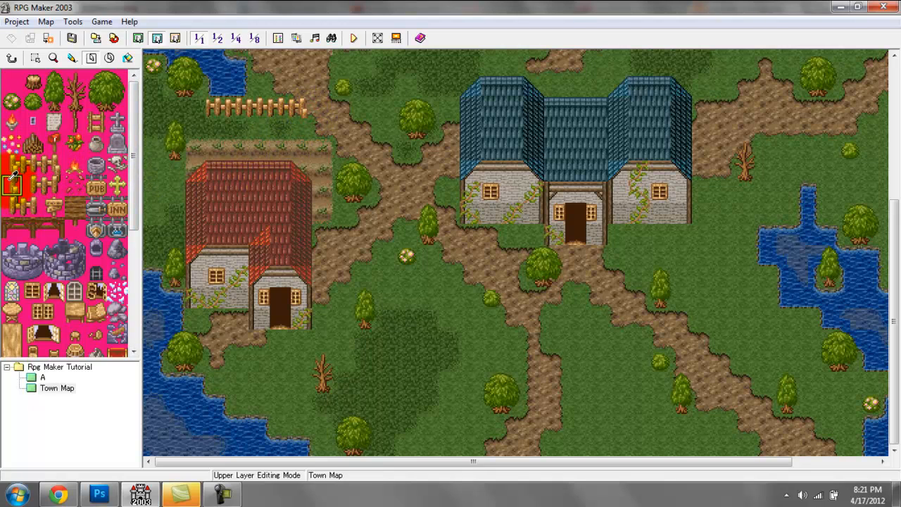
click(304, 141)
click(11, 205)
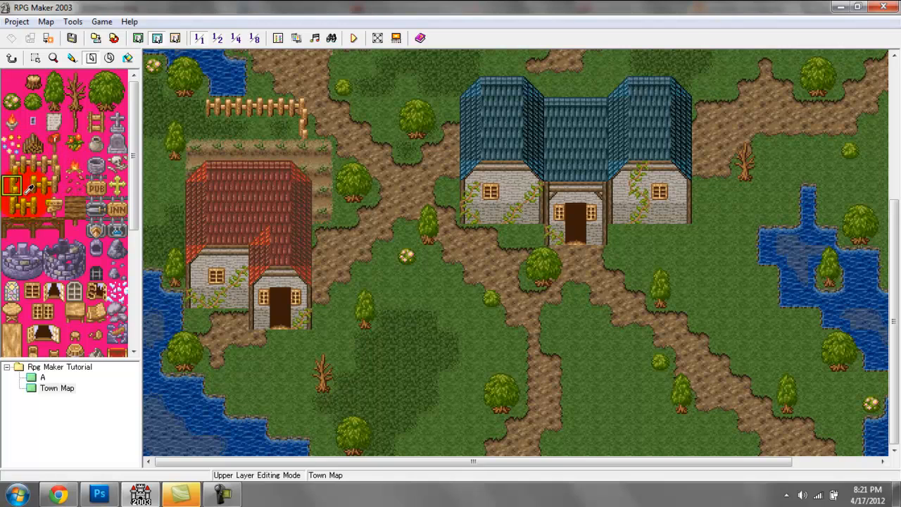
click(305, 133)
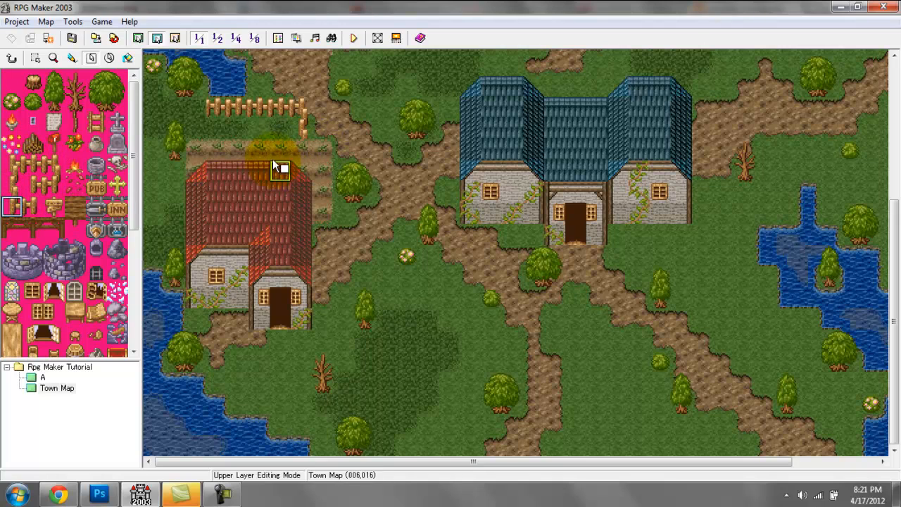
click(308, 143)
click(32, 165)
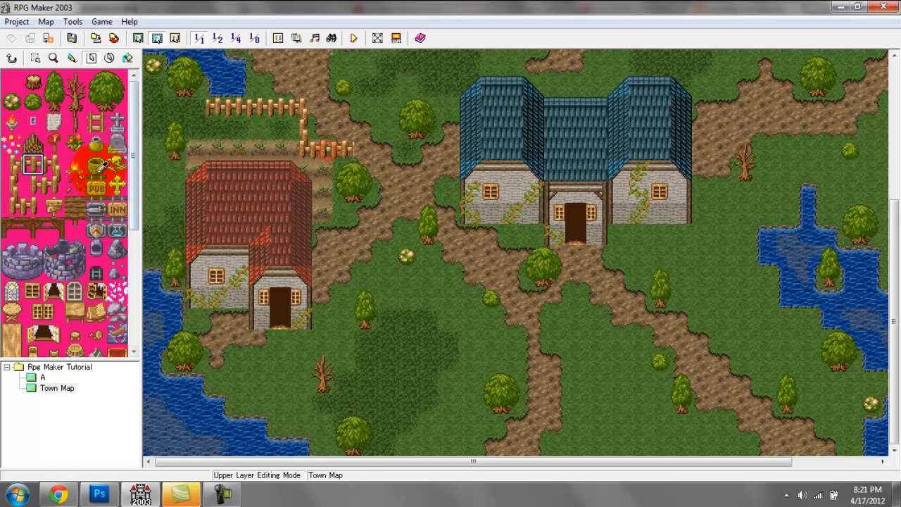
Step: Enclose the western side of the crop field with a northwestern fence corner and a vertical wooden fence running south
click(54, 164)
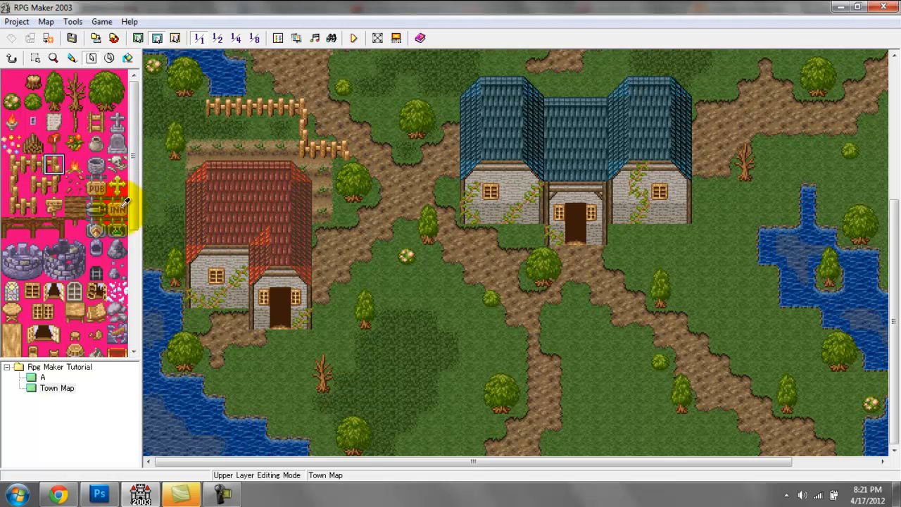
click(12, 164)
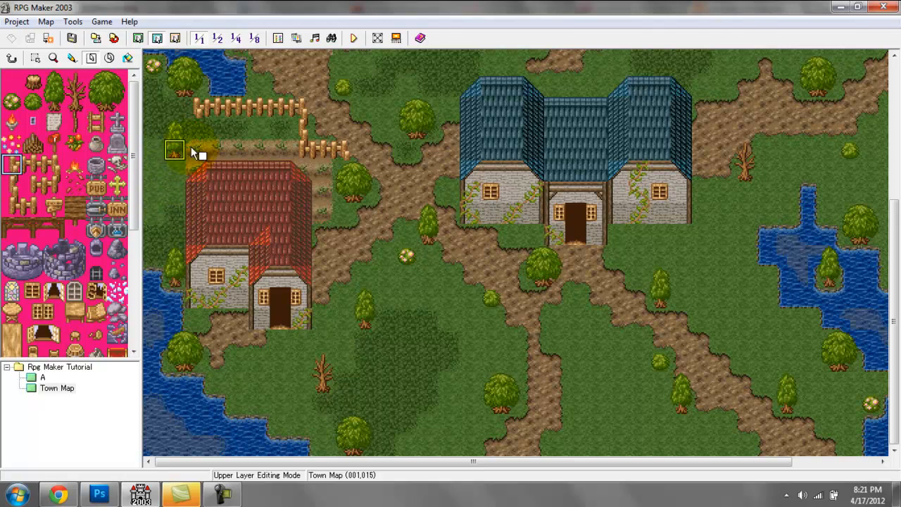
click(11, 184)
click(201, 143)
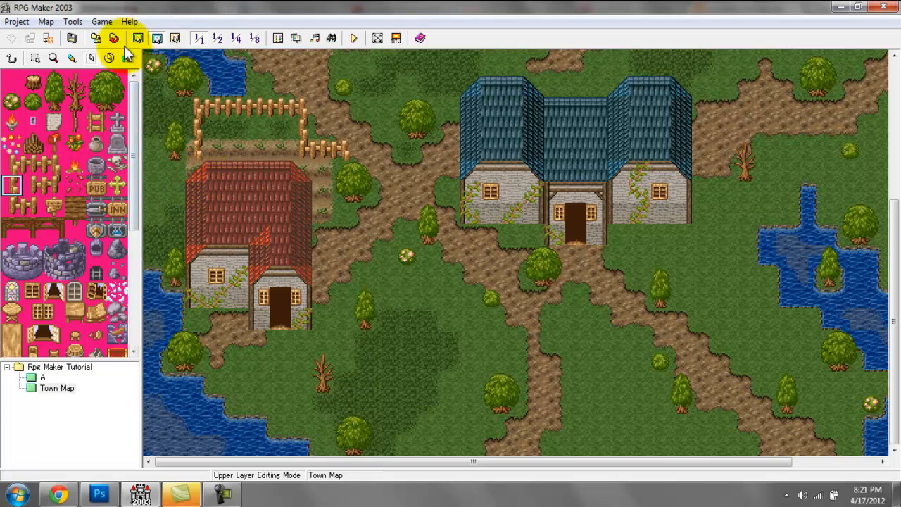
Step: Extend the western fence one tile south over the northwestern corner of the red roof
scroll(135, 215, down, 5)
click(11, 341)
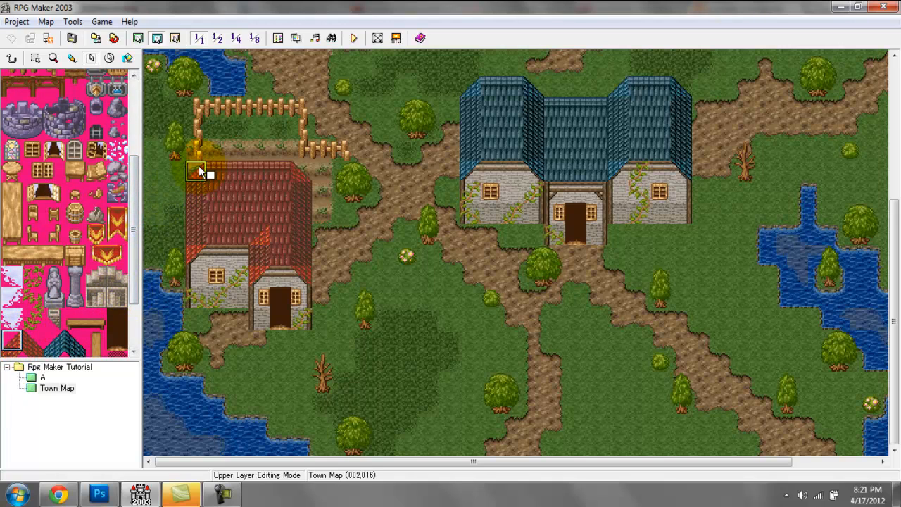
scroll(135, 192, up, 4)
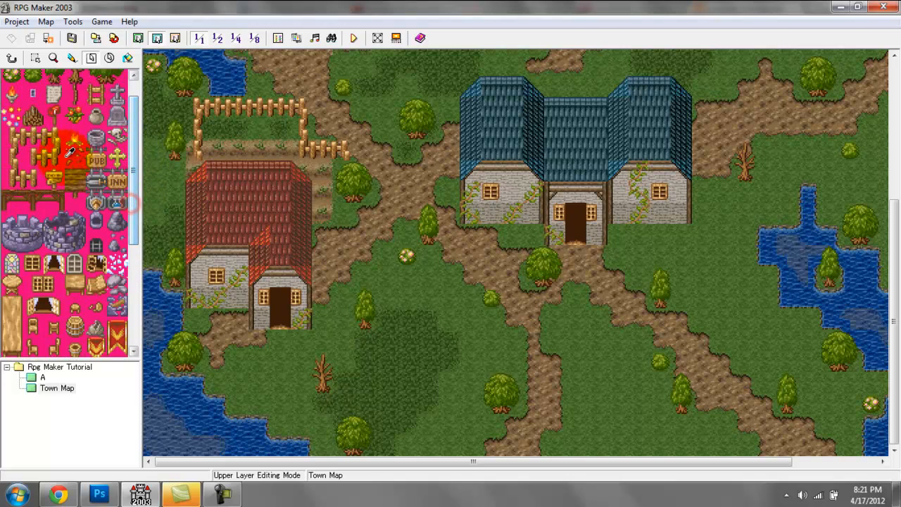
click(38, 155)
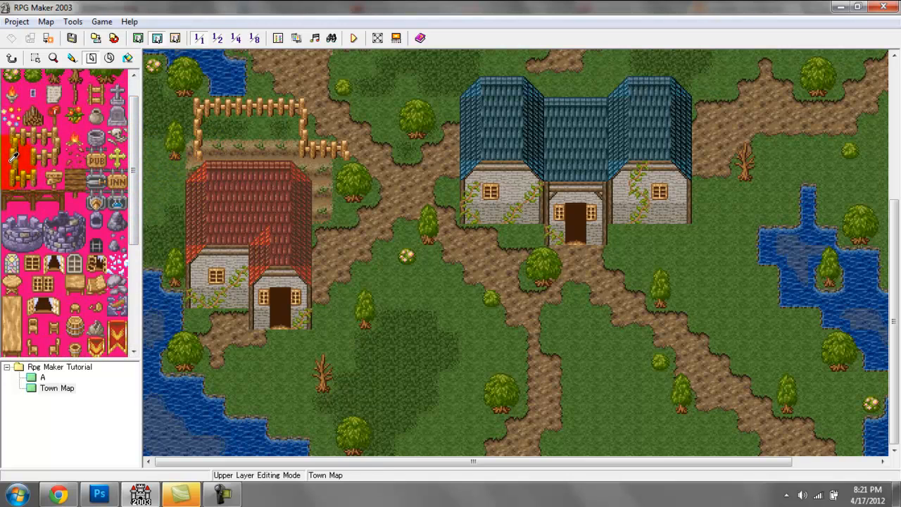
click(11, 158)
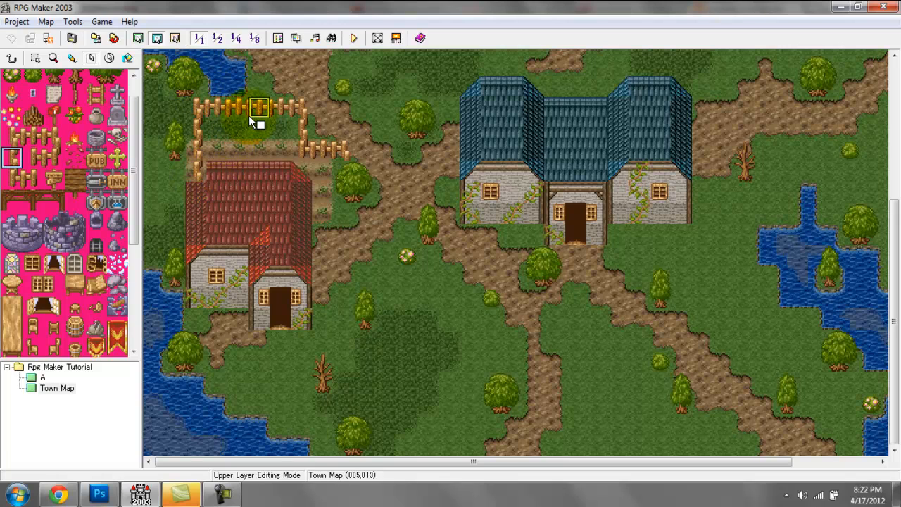
Step: Create an event on the red roof's northwestern corner tile with the red roof corner from Tileset 3 as its graphic
click(178, 38)
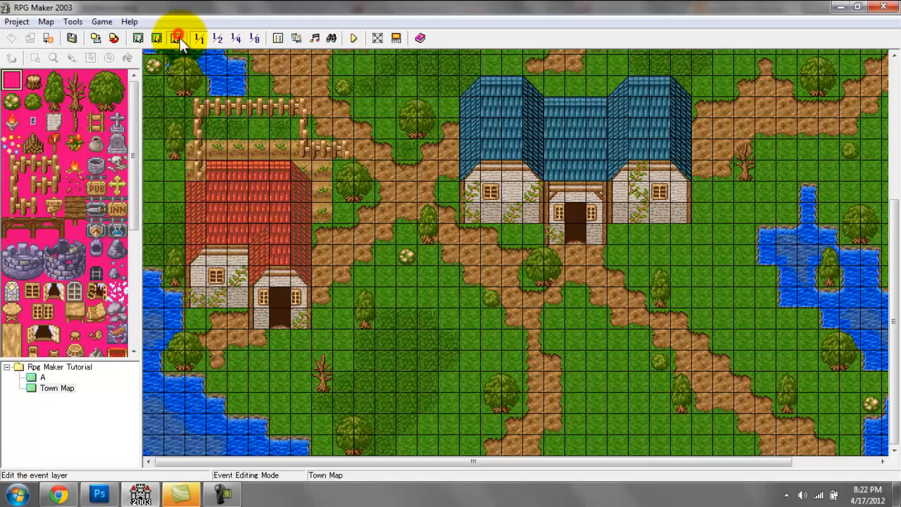
double_click(196, 170)
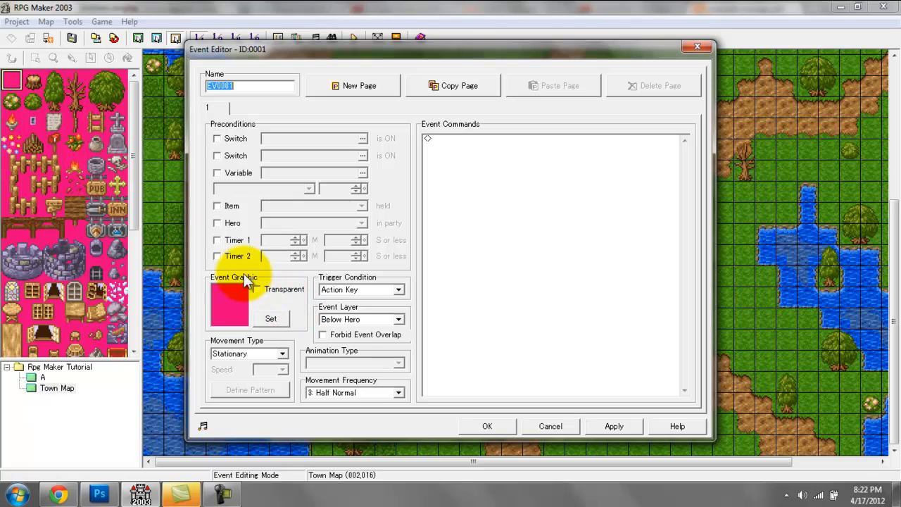
click(271, 320)
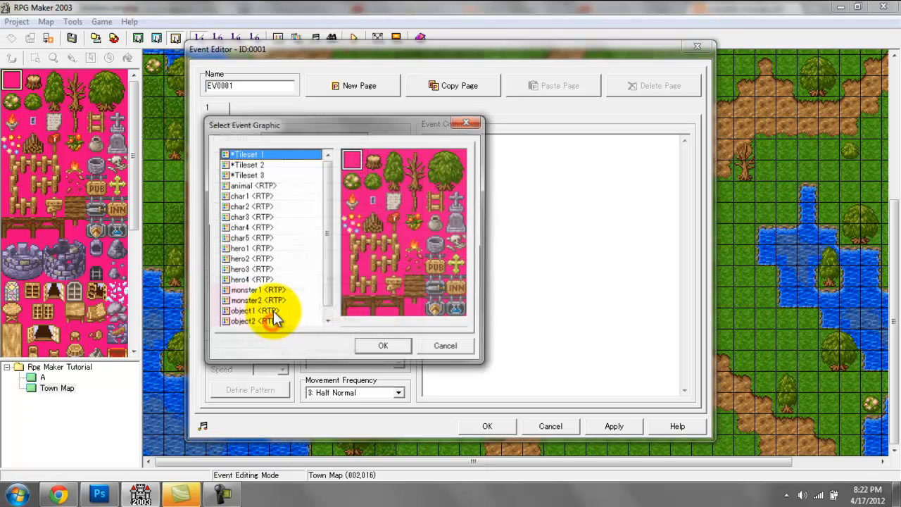
click(262, 175)
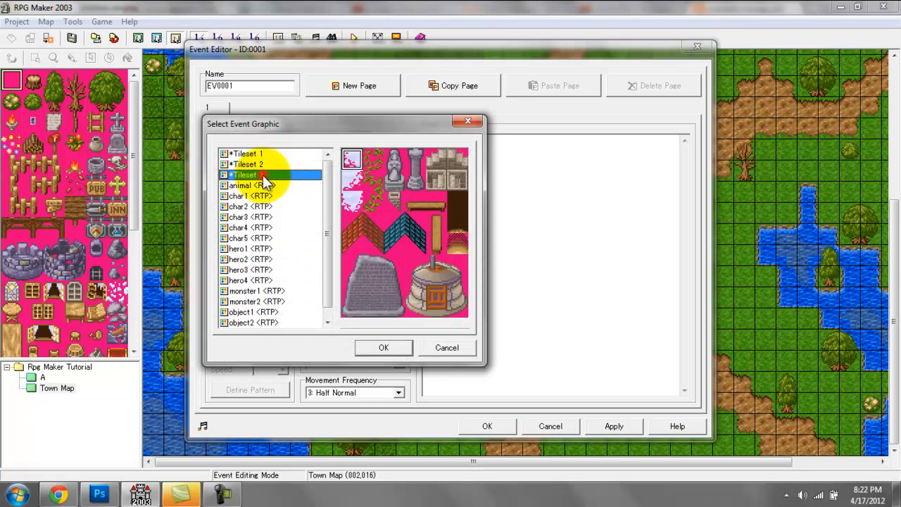
click(358, 223)
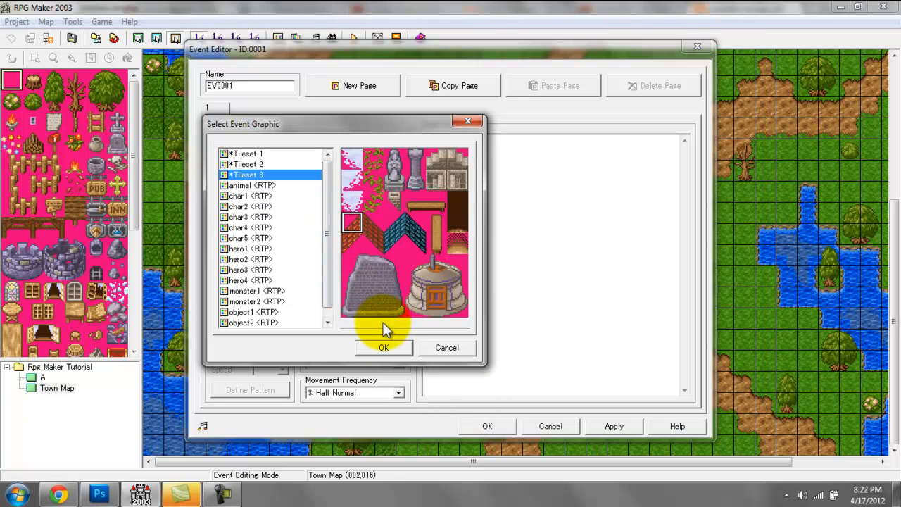
click(380, 348)
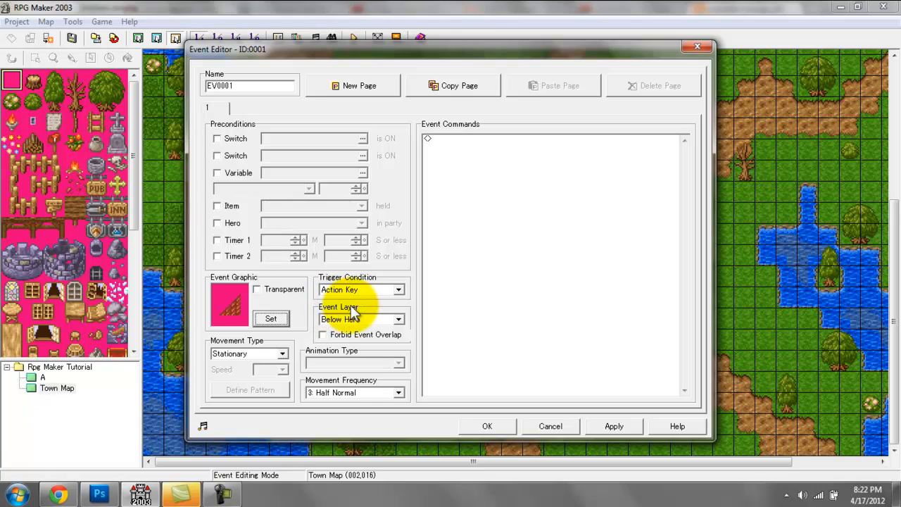
Step: Set the roof corner event's layer to Above Hero and save the event
click(356, 319)
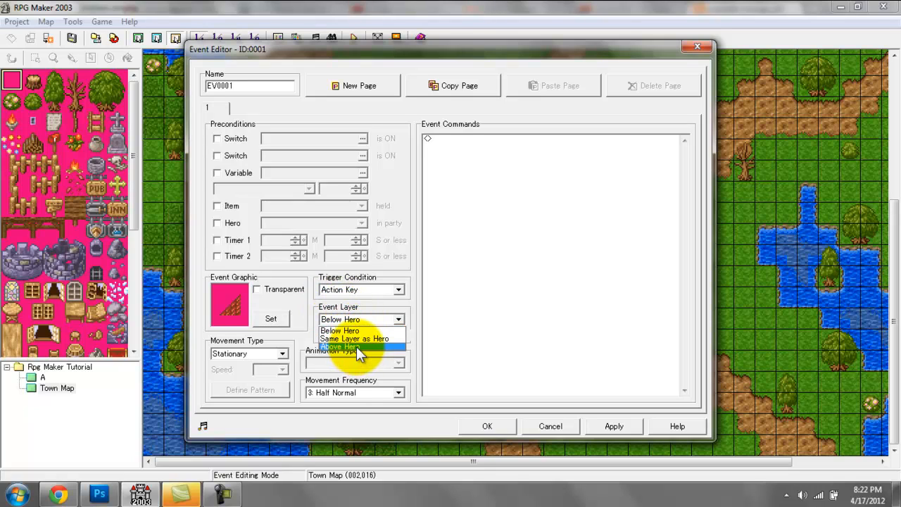
click(356, 346)
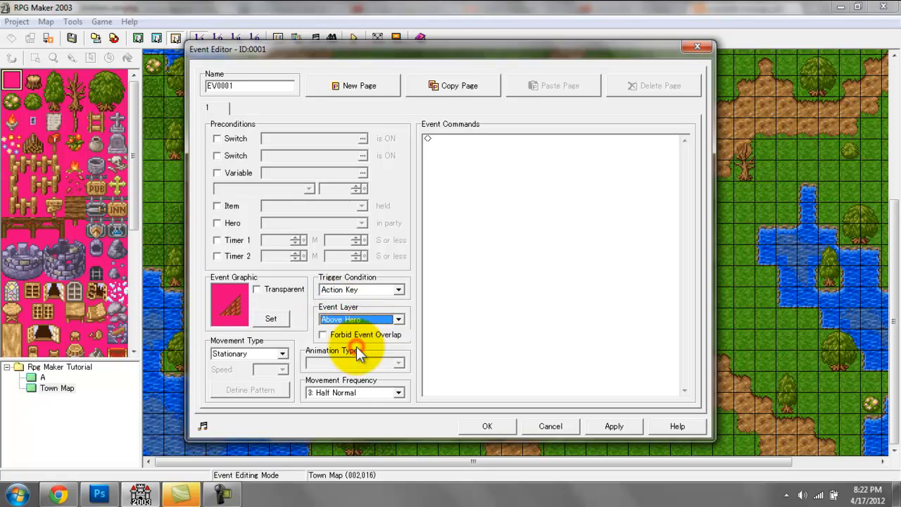
click(462, 429)
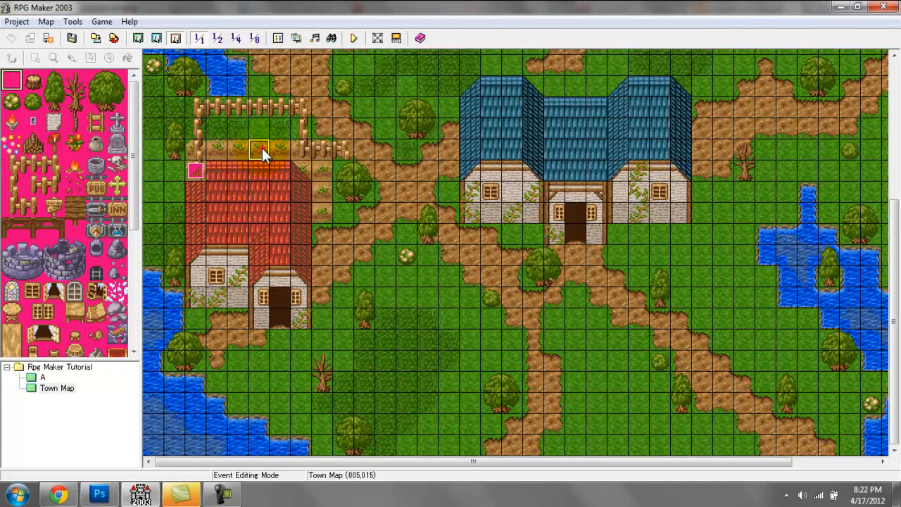
Step: Move the roof corner event onto the grass inside the fence and back to its original tile
click(196, 170)
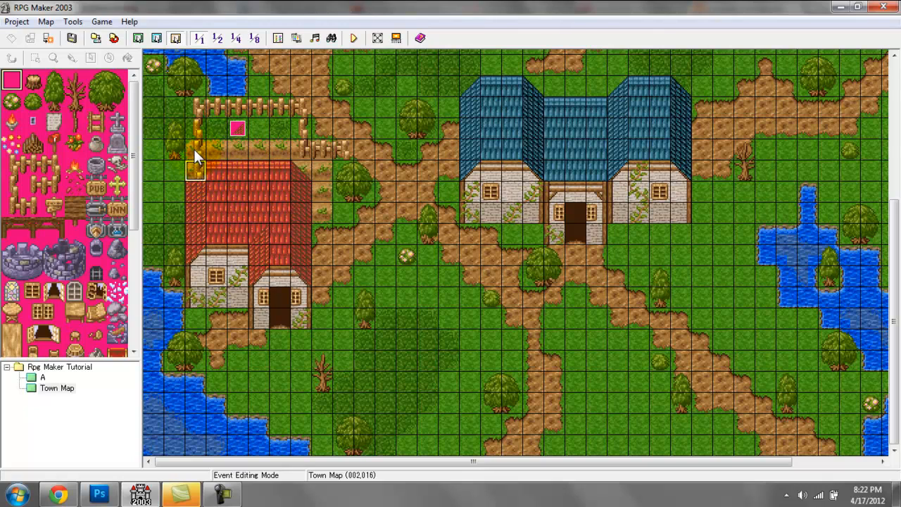
click(237, 131)
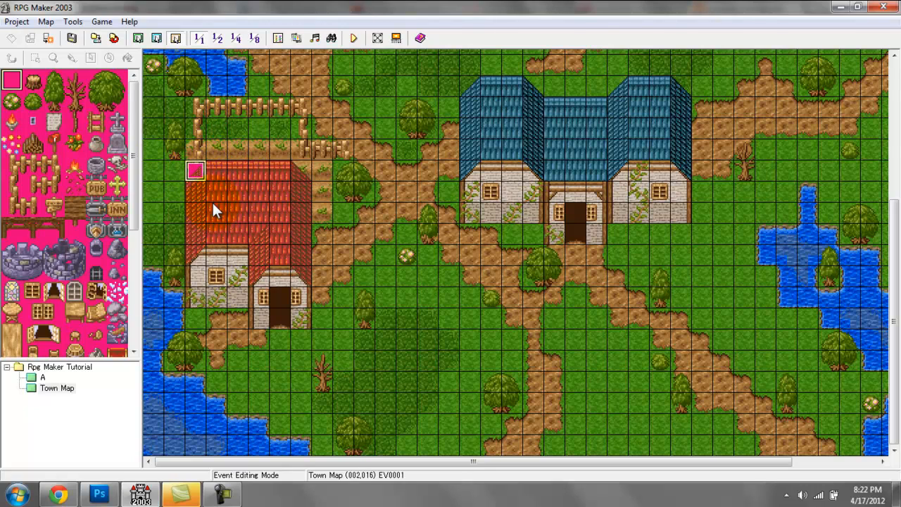
Step: Examine the Tileset 1, 2 and 3 graphics offered for the roof corner event, and the lower-layer tiles
double_click(194, 167)
click(264, 318)
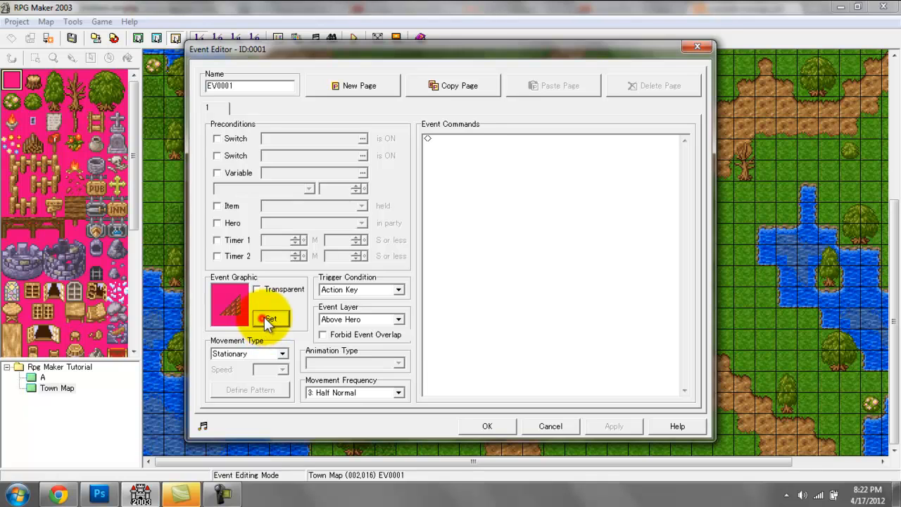
click(292, 164)
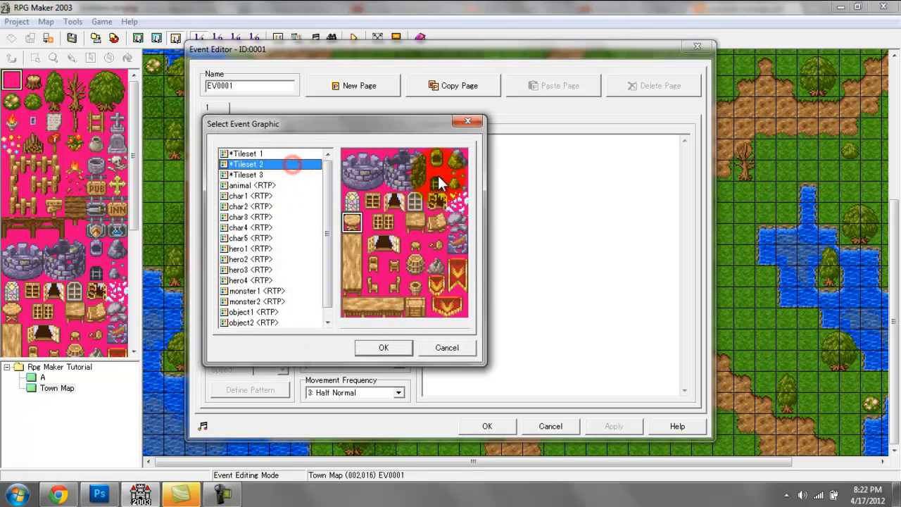
click(260, 153)
click(296, 164)
click(293, 174)
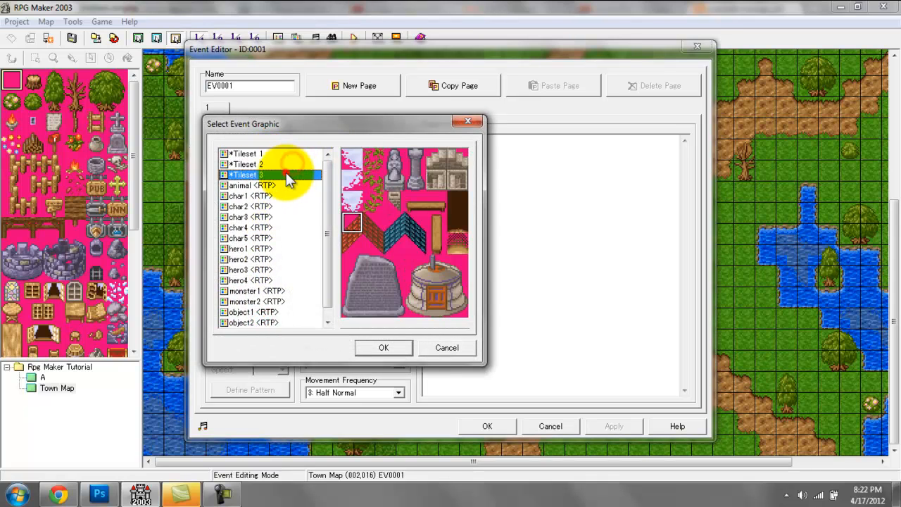
click(434, 349)
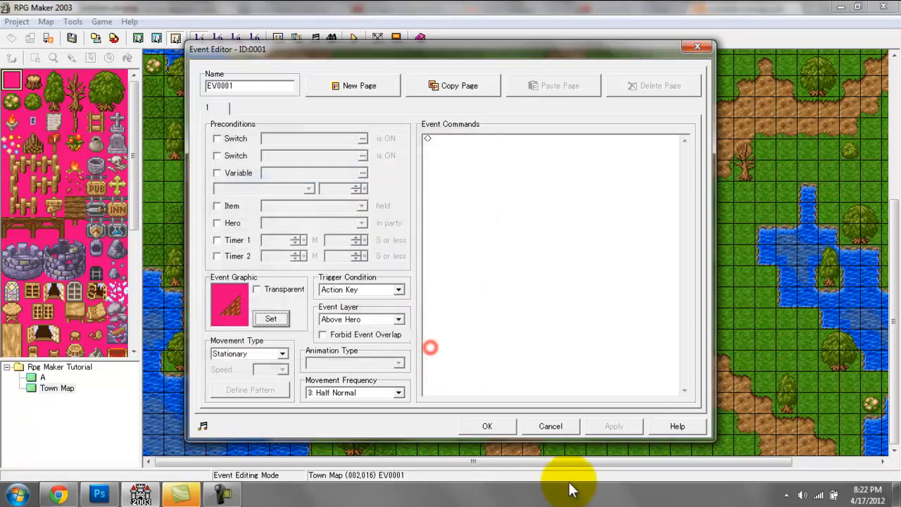
click(555, 424)
click(139, 40)
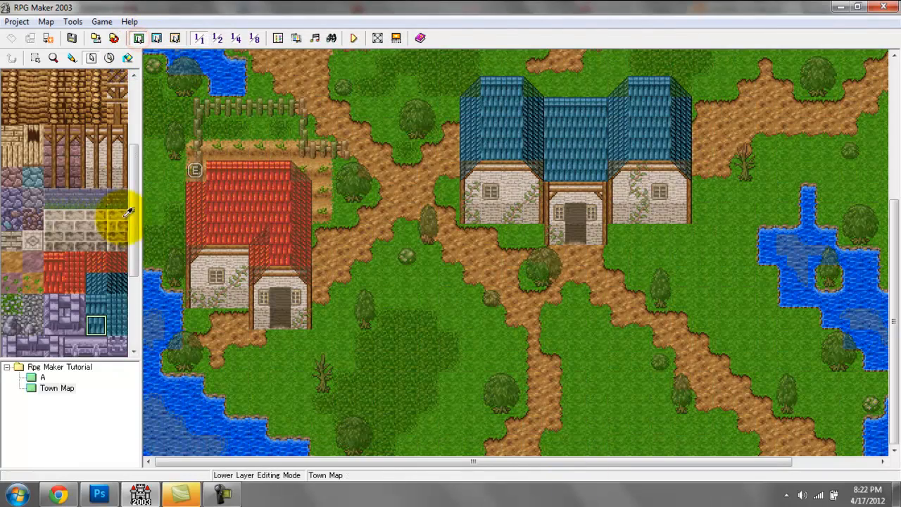
drag(134, 212, 135, 121)
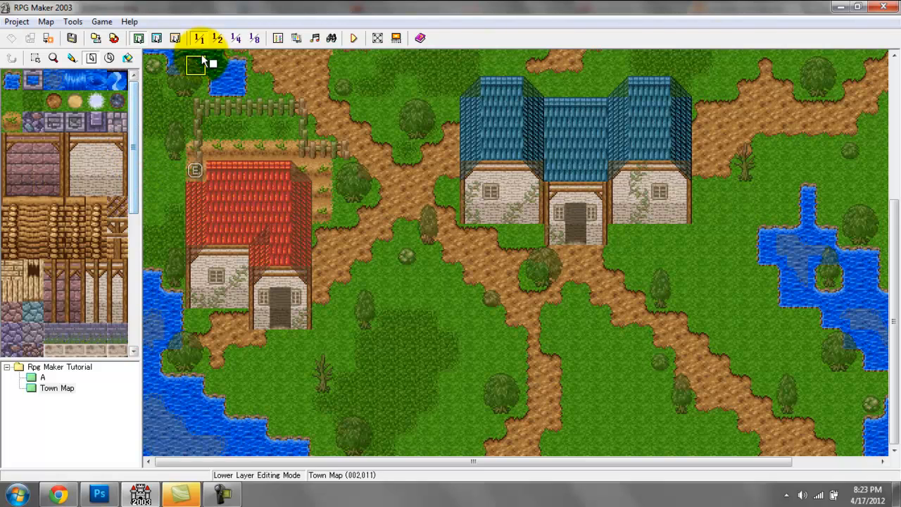
click(174, 39)
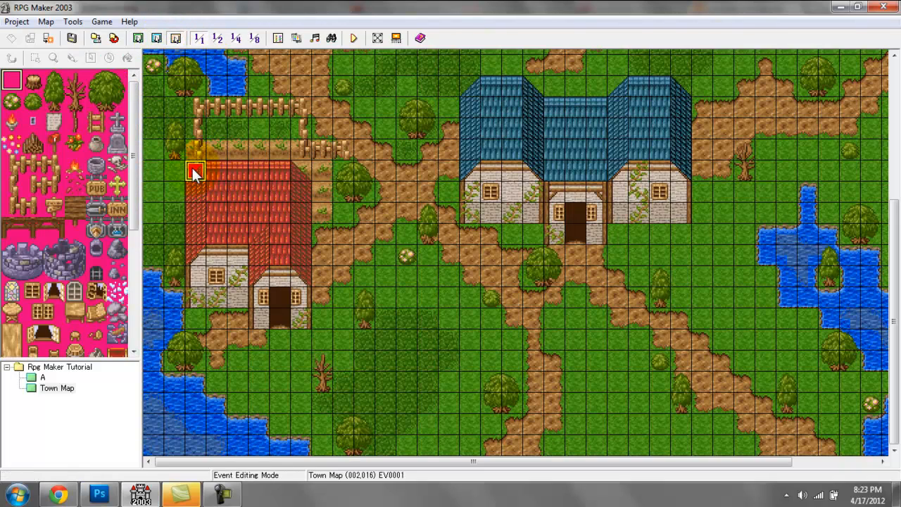
Step: On the upper layer, hang a PUB sign east of the southwestern house's door and an INN sign above the large blue-roofed building's door
click(158, 40)
drag(893, 352, 896, 295)
click(104, 155)
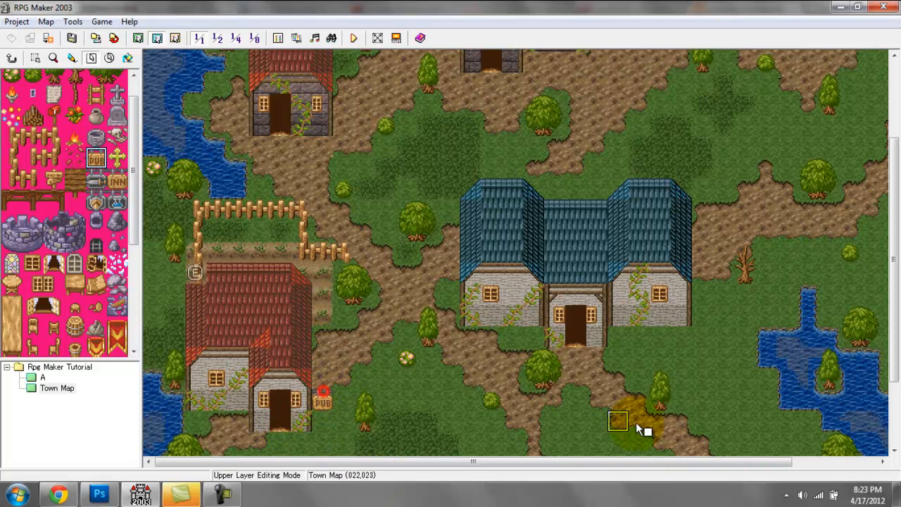
click(117, 181)
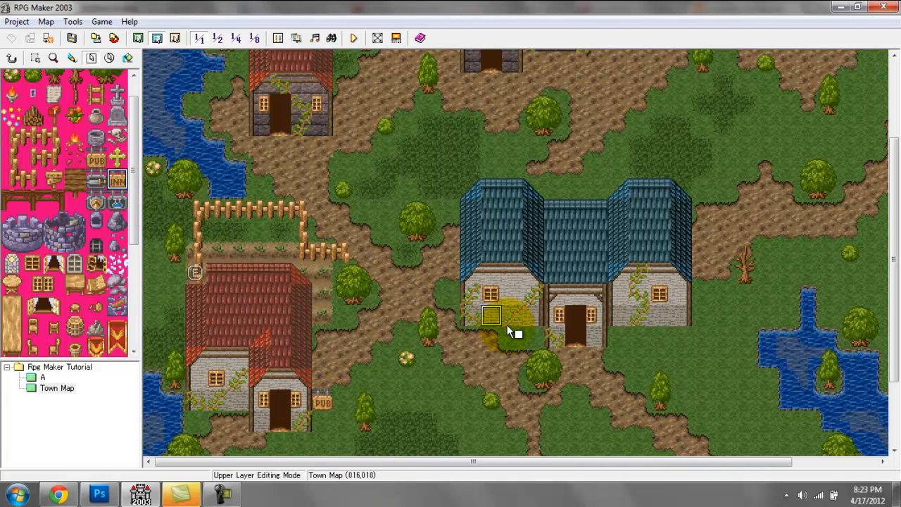
click(573, 296)
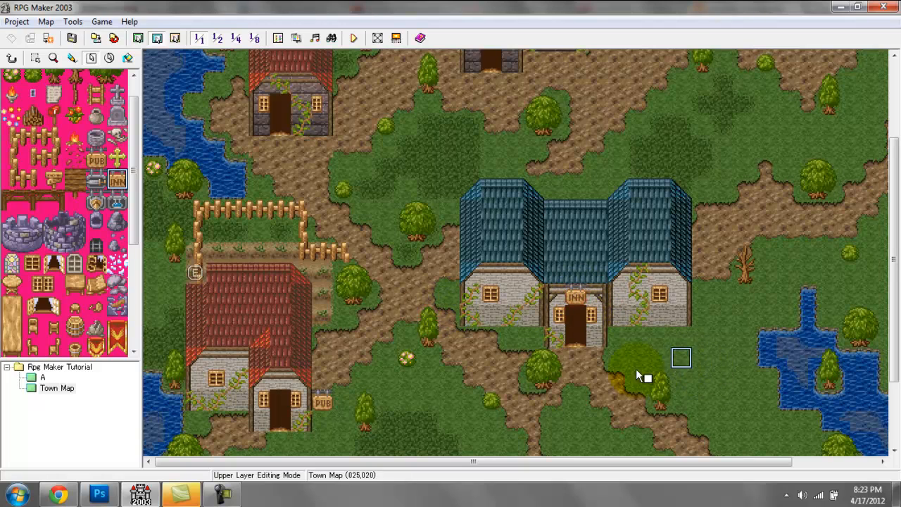
Step: Hang a potion sign west of the northwestern red-roofed house and a sword sign west of the northern blue-roofed house
click(117, 202)
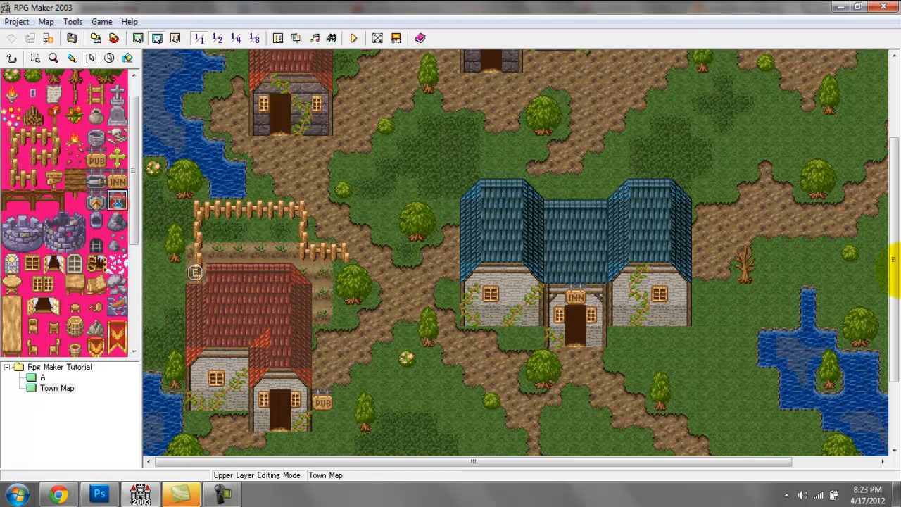
drag(893, 171, 893, 116)
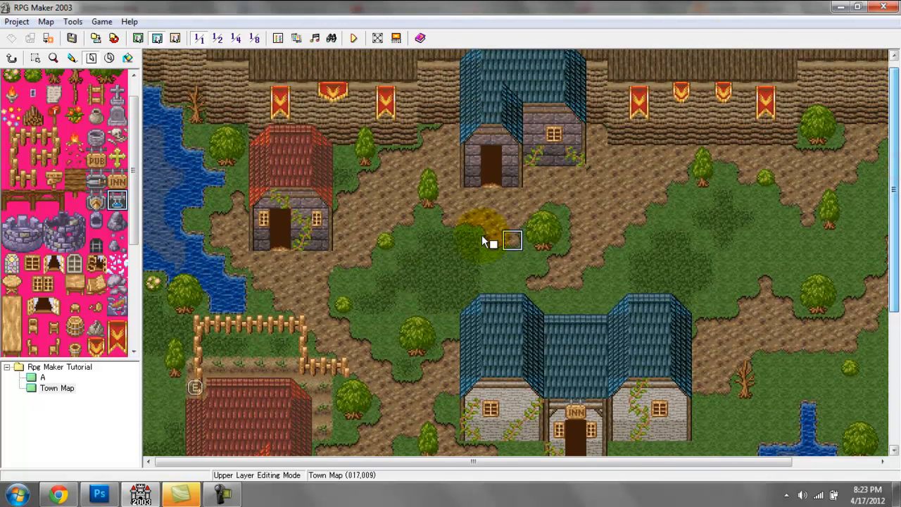
click(343, 203)
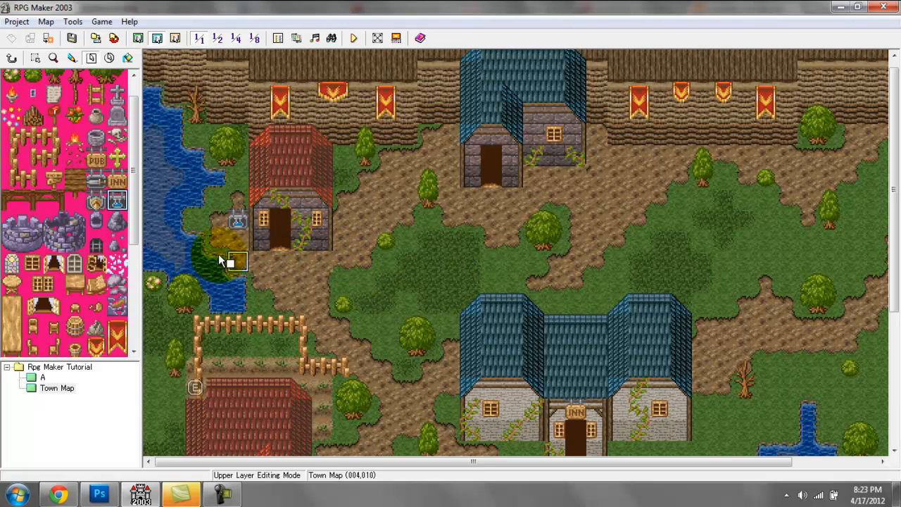
click(96, 180)
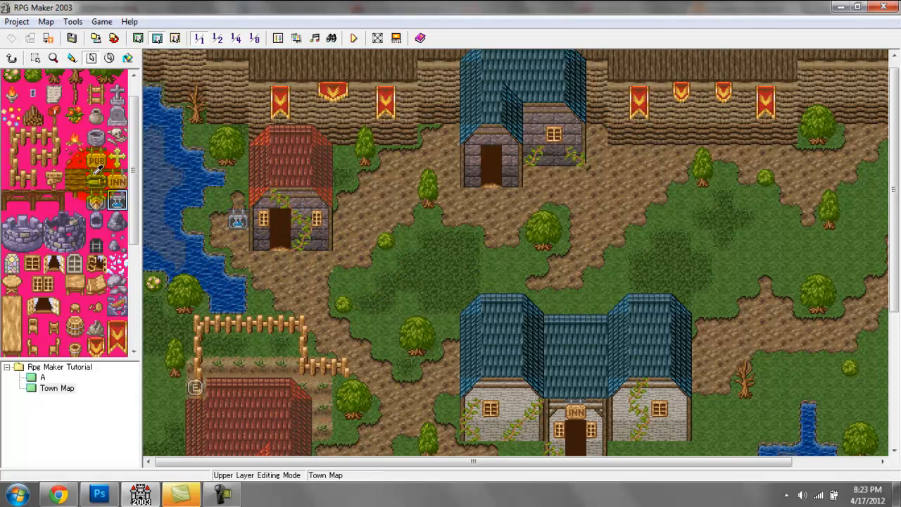
click(455, 149)
Step: Undo the shield sign placed above the sword sign and hang it on the northern blue-roofed house's eastern side instead
click(96, 201)
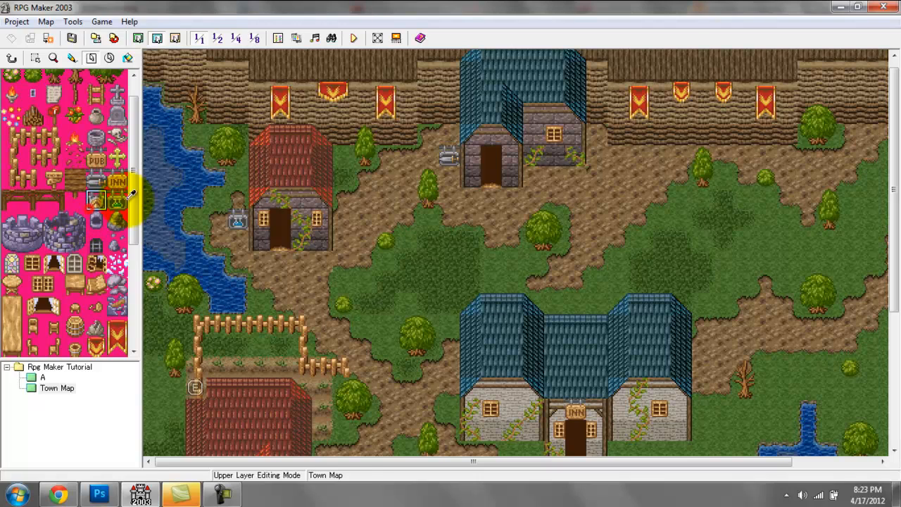
click(448, 95)
click(454, 137)
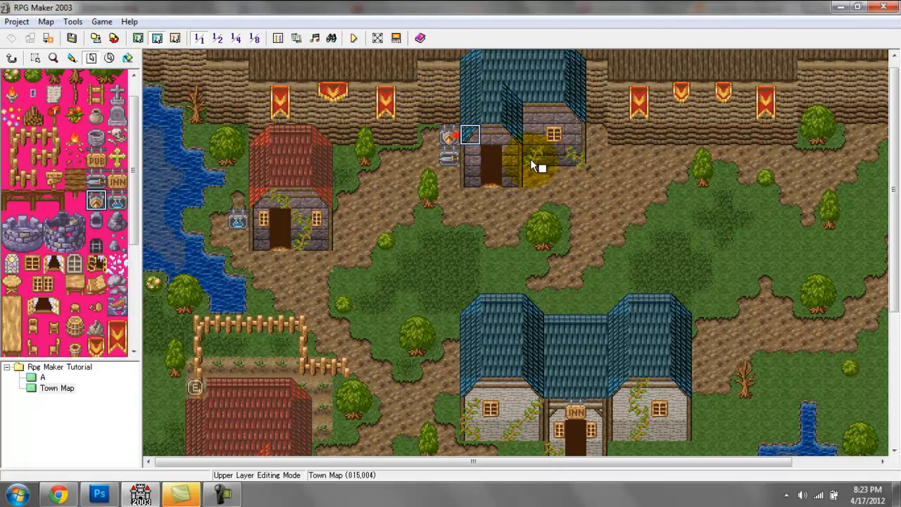
key(ctrl+z)
click(594, 118)
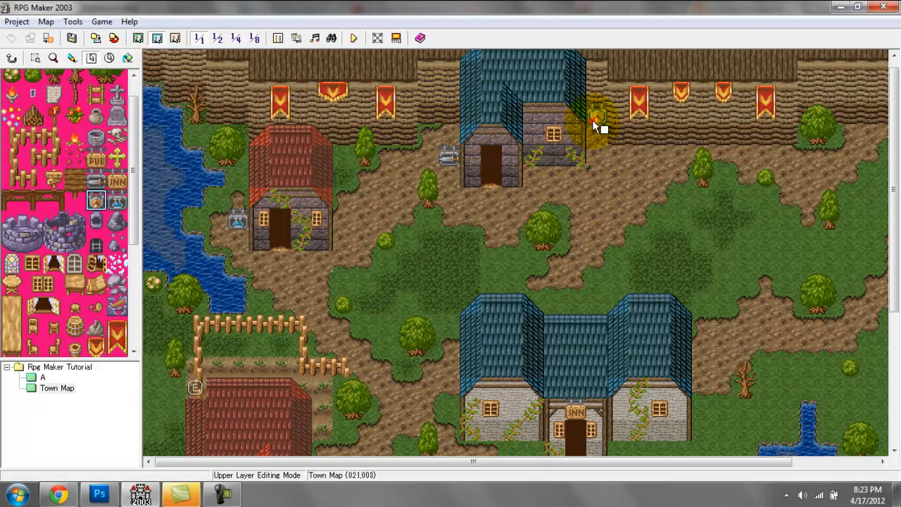
Step: Undo the shield sign on the northern blue-roofed house's eastern side and rehang it on the stone wall just west of the window
key(ctrl+z)
click(533, 158)
key(ctrl+z)
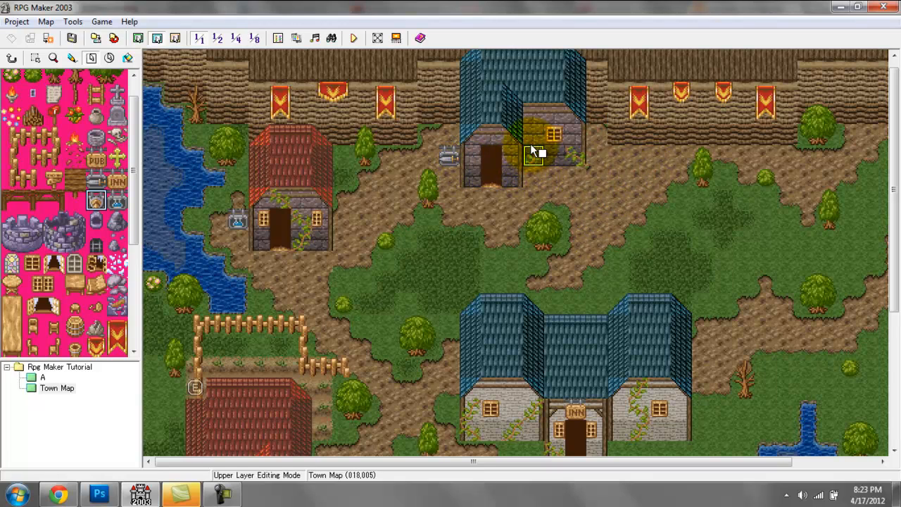
Step: Rehang the sword sign one tile higher west of the northern blue-roofed house and erase the original lower sign
click(96, 180)
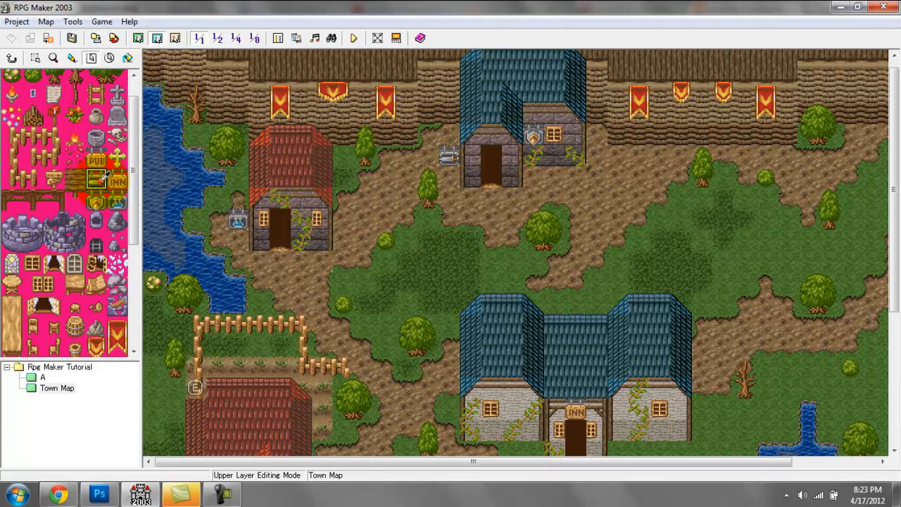
click(448, 137)
click(134, 86)
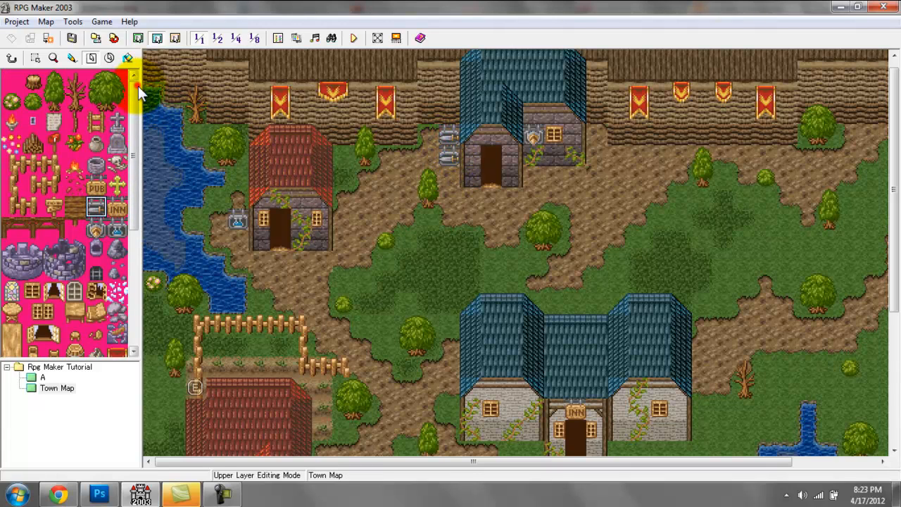
click(12, 79)
click(448, 156)
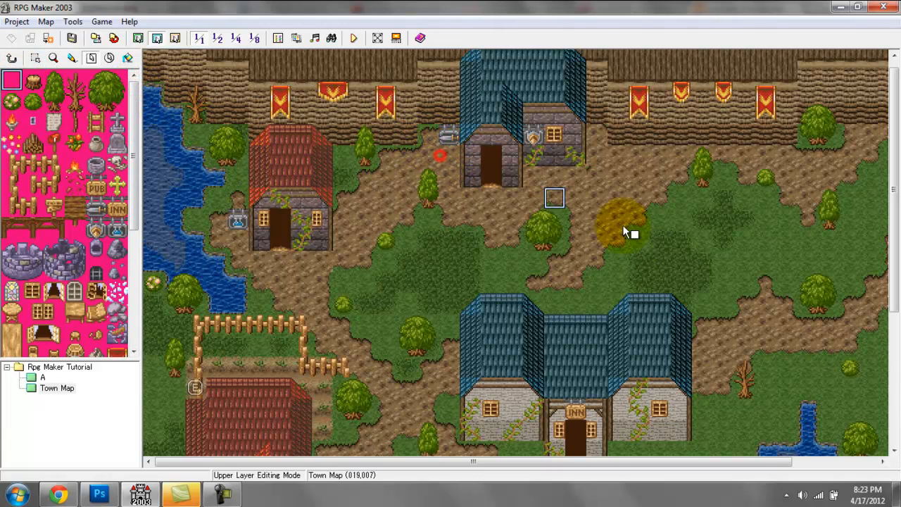
click(637, 275)
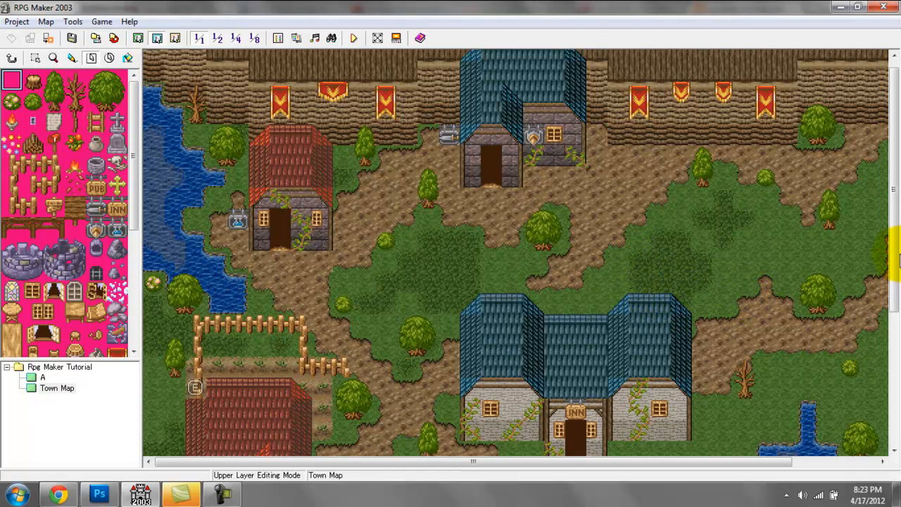
Step: Place a pot just west of the inn's entrance and a firewood pile against the western side of the inn
drag(895, 251, 894, 336)
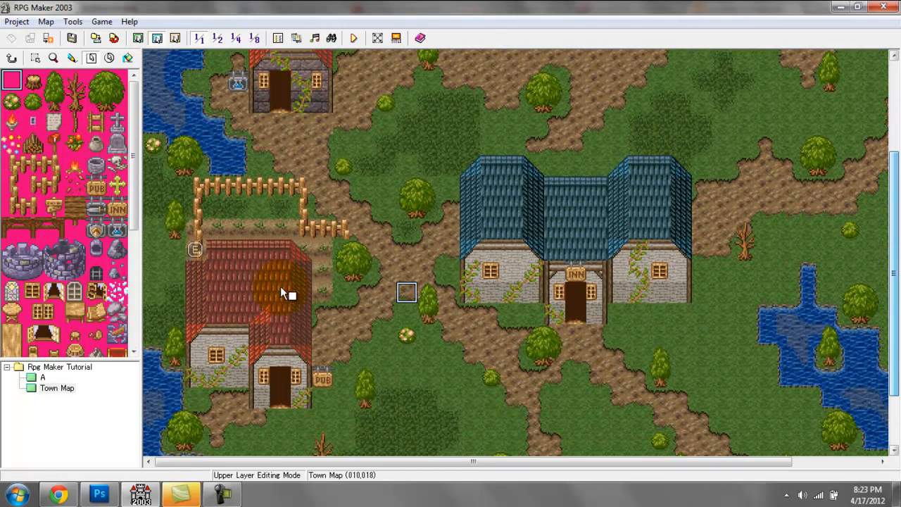
right_click(133, 205)
click(135, 182)
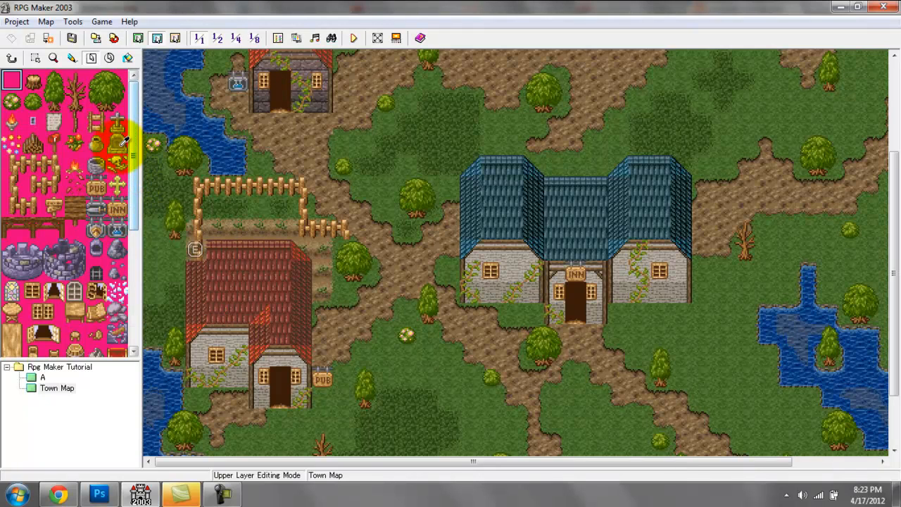
click(96, 143)
click(541, 304)
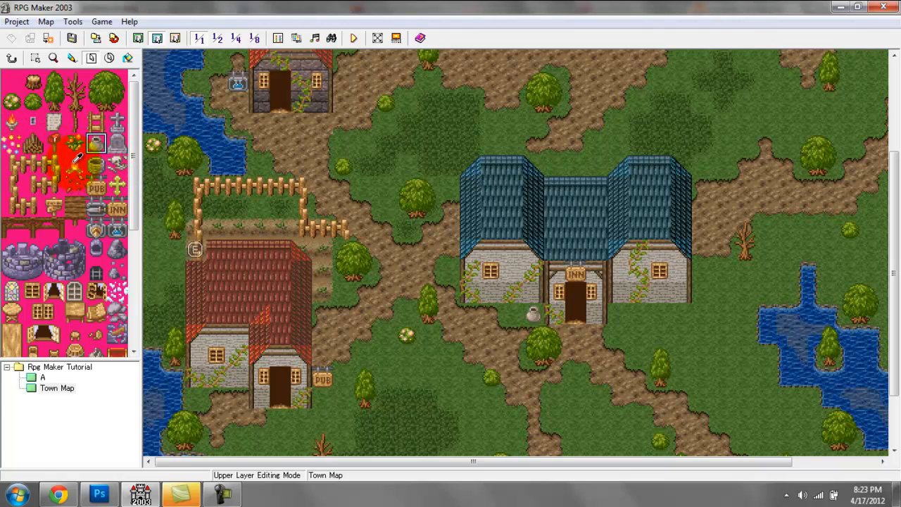
click(32, 143)
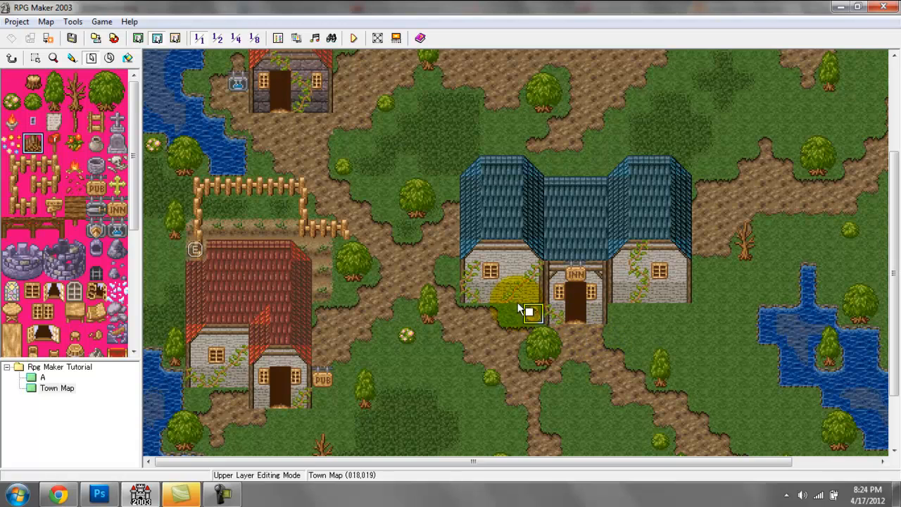
click(445, 270)
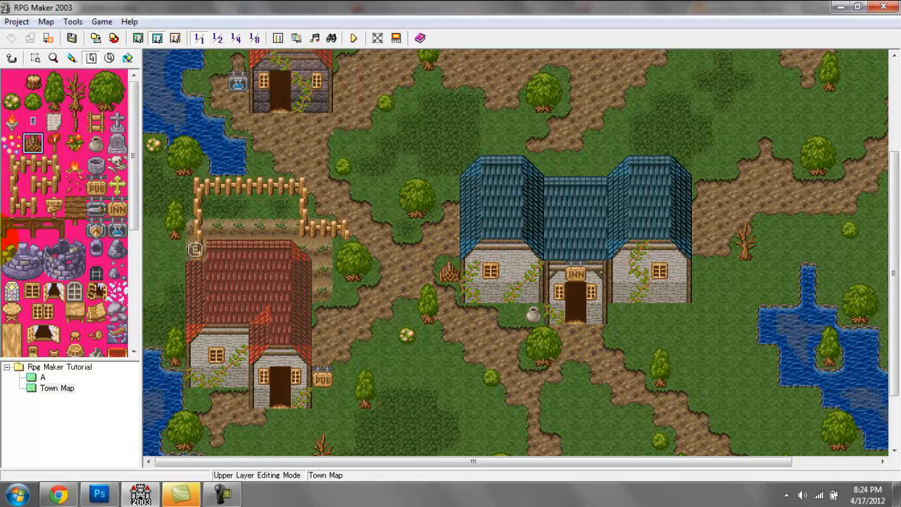
Step: Place one wooden signpost beside the eastern path northeast of the inn and another beside the path at the map's southern edge
click(54, 206)
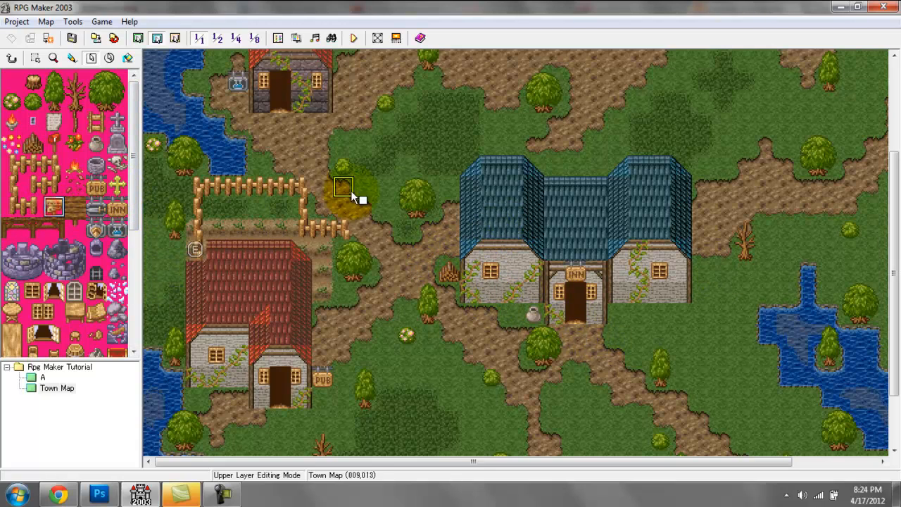
click(449, 271)
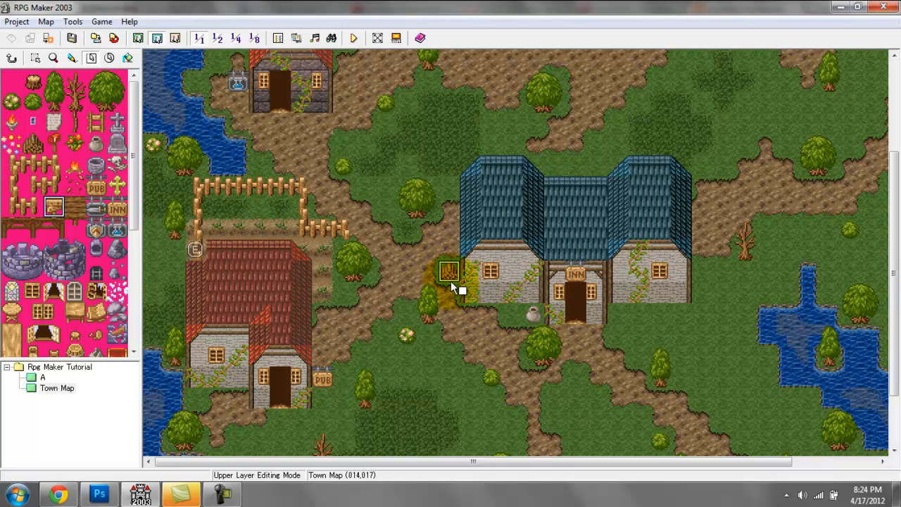
scroll(897, 296, up, 1)
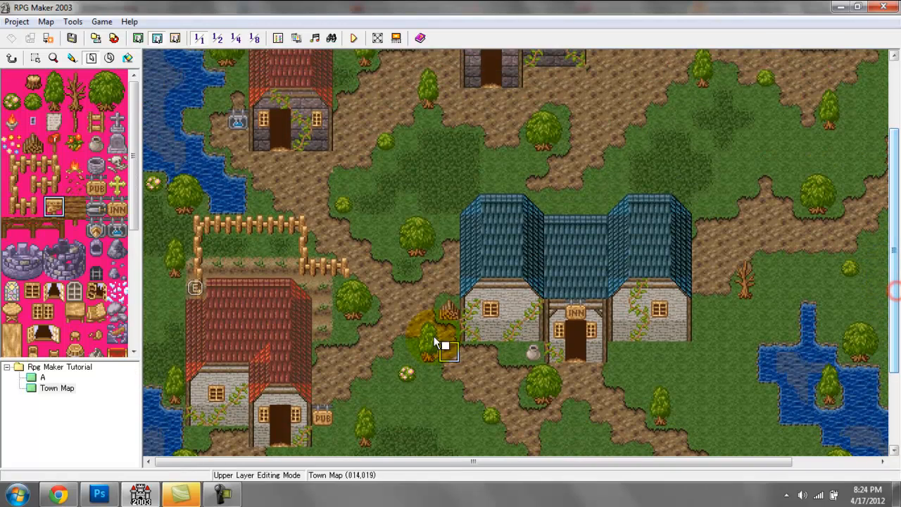
drag(893, 258, 895, 187)
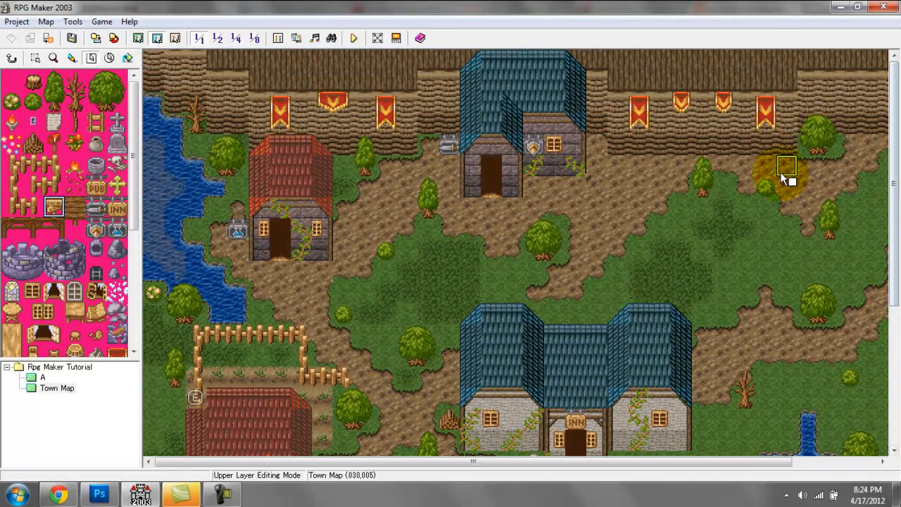
click(73, 255)
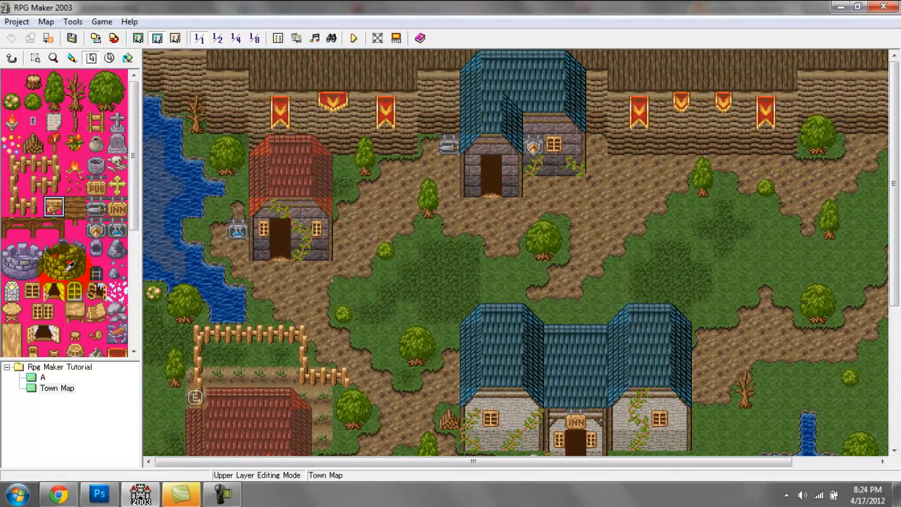
scroll(126, 169, down, 3)
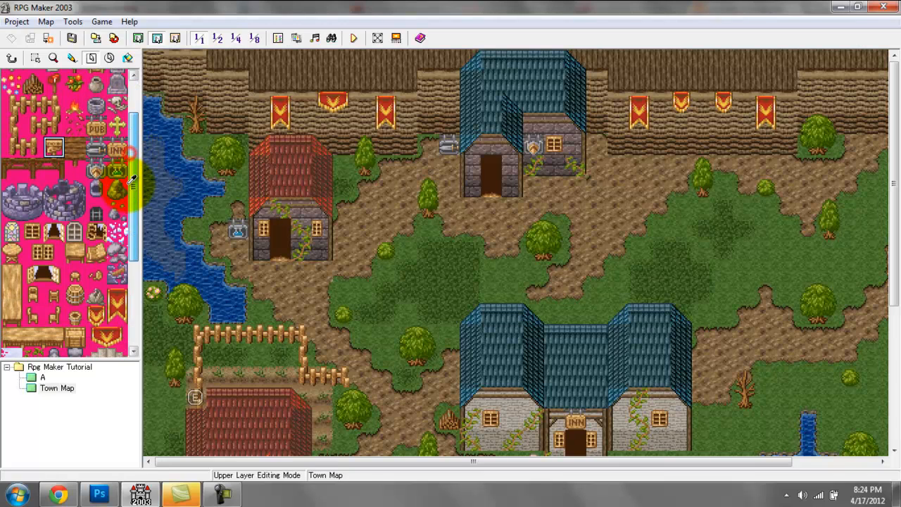
drag(895, 243, 898, 278)
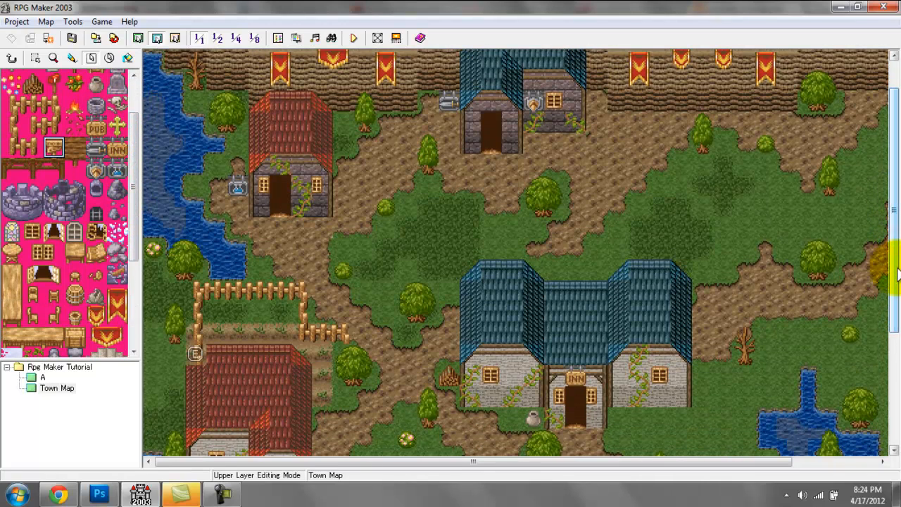
click(101, 250)
click(94, 239)
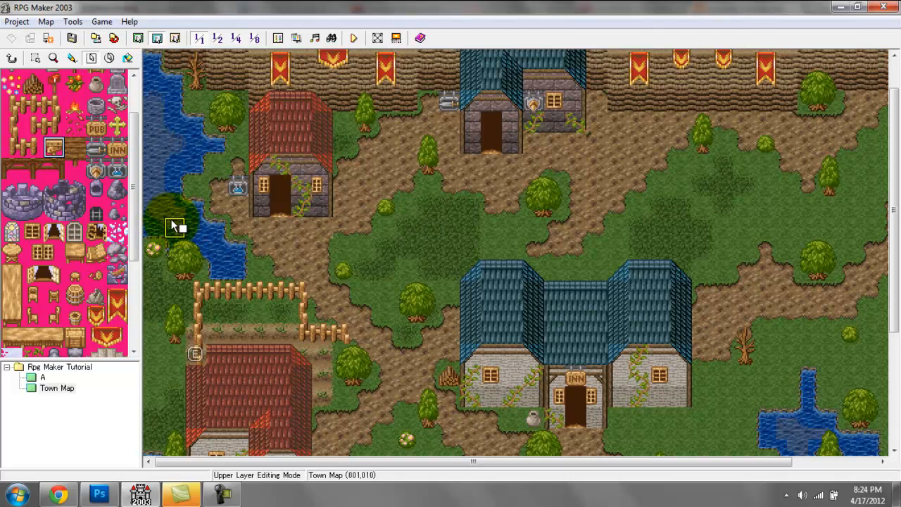
click(131, 223)
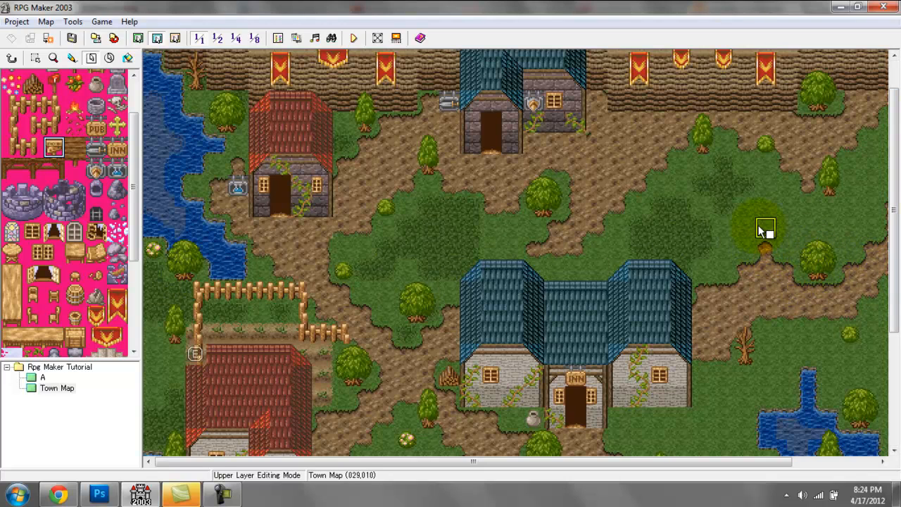
drag(893, 252, 897, 305)
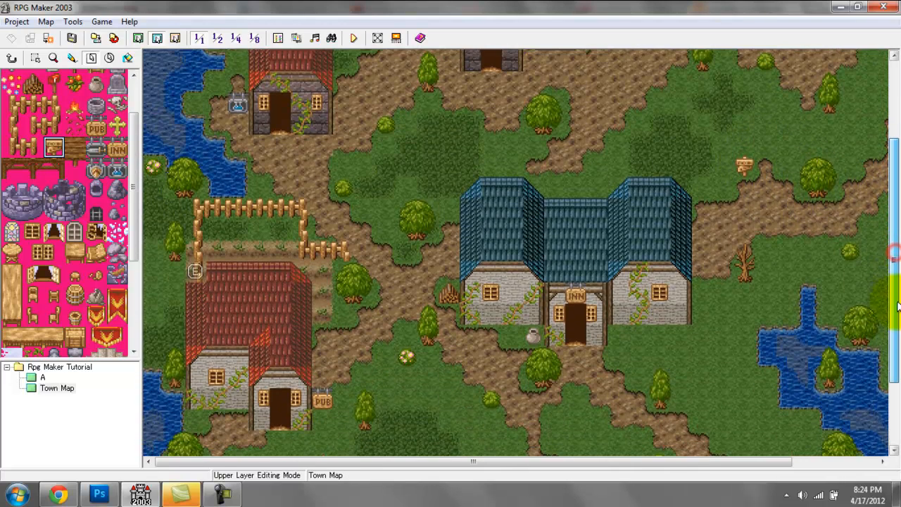
click(750, 169)
drag(892, 221, 893, 284)
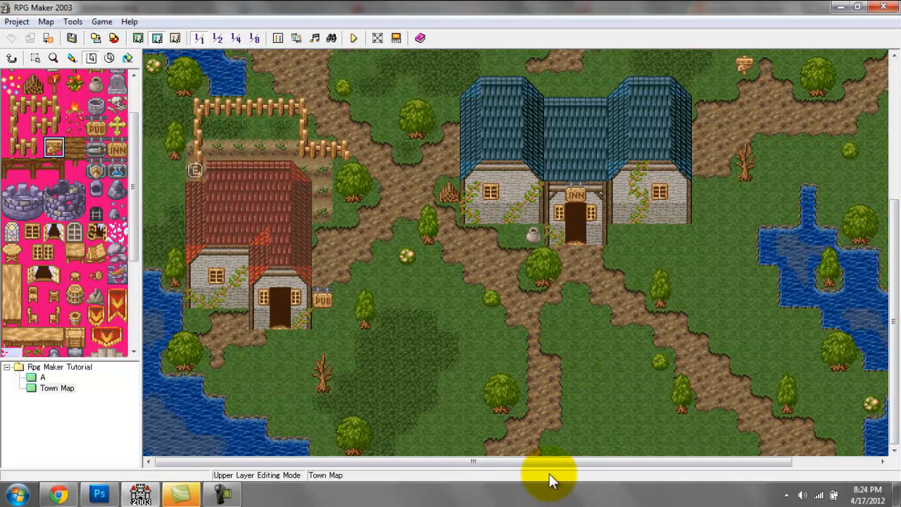
click(494, 424)
Step: Place a tree stump on the grass at the northwestern edge of the eastern pond
drag(891, 334, 891, 262)
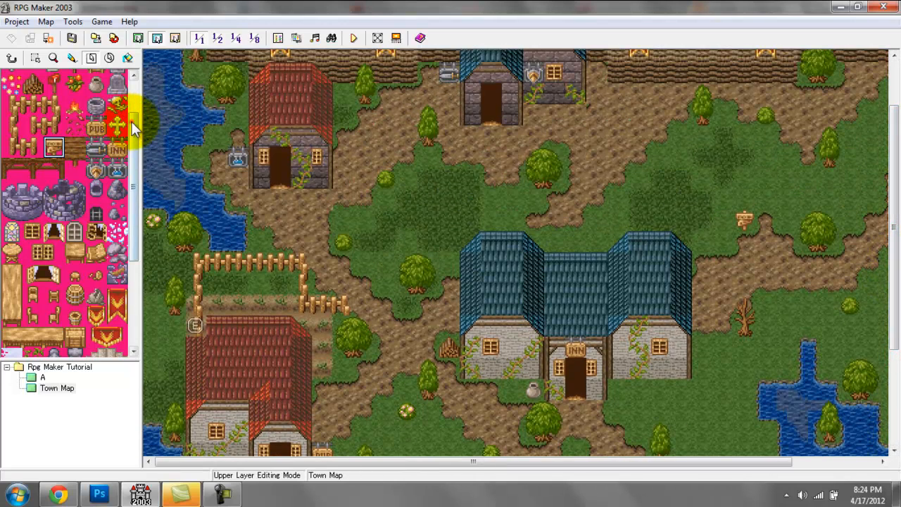
drag(131, 121, 138, 87)
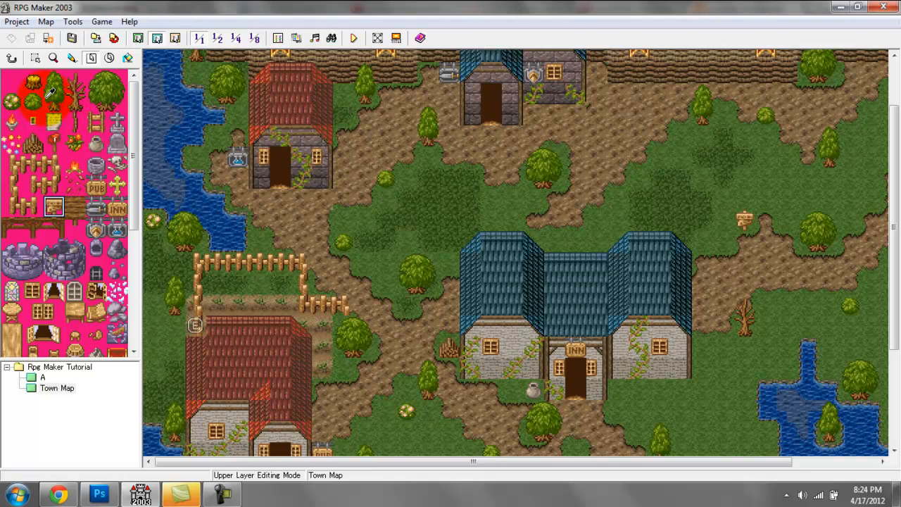
click(32, 80)
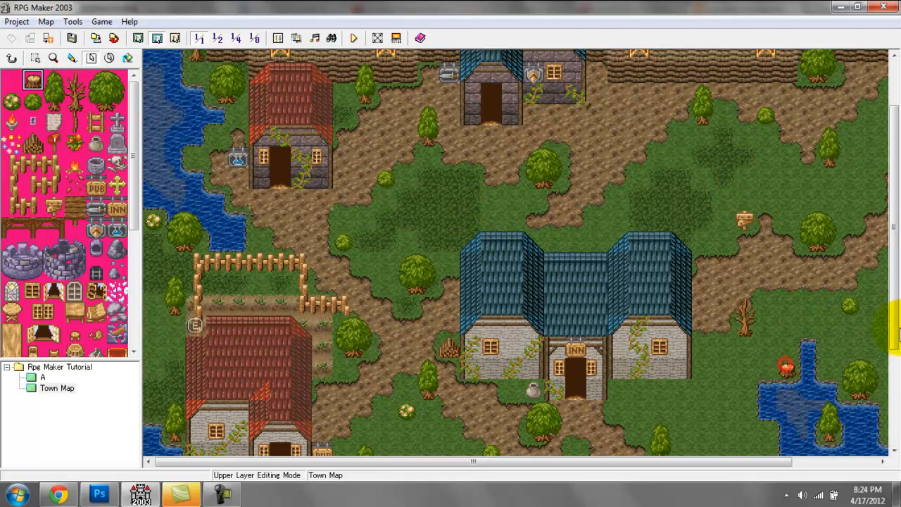
Step: Add a stone chimney to the eastern slope of the pub's red roof
drag(895, 312, 894, 407)
drag(133, 222, 132, 335)
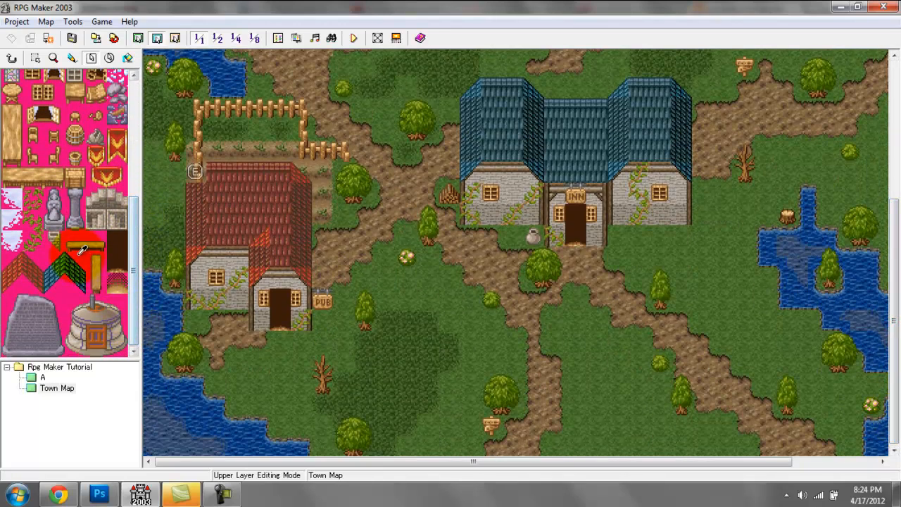
click(55, 240)
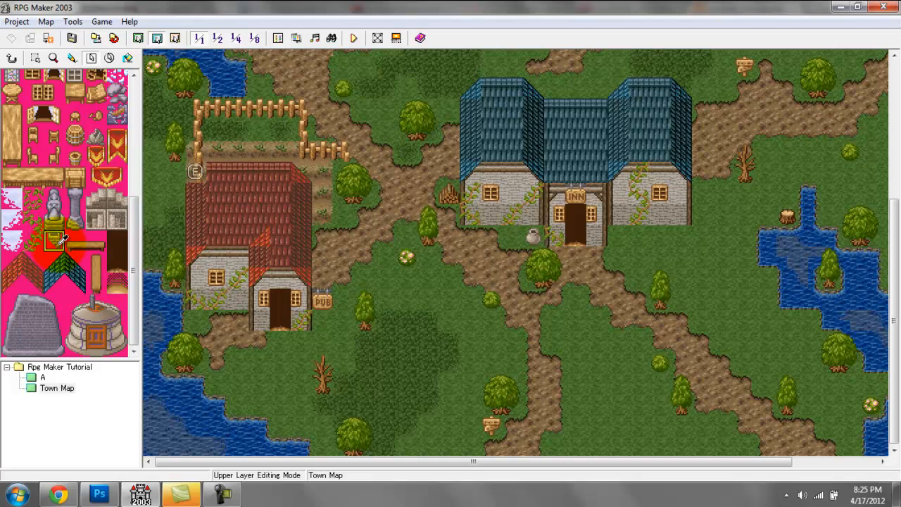
click(293, 241)
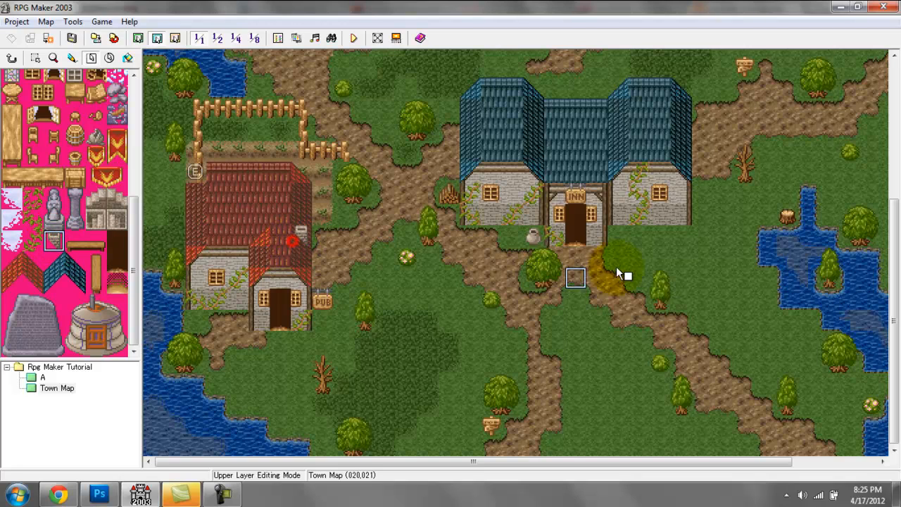
Step: Try chimneys on the western and eastern wings of the inn's blue roof, and undo them
click(537, 137)
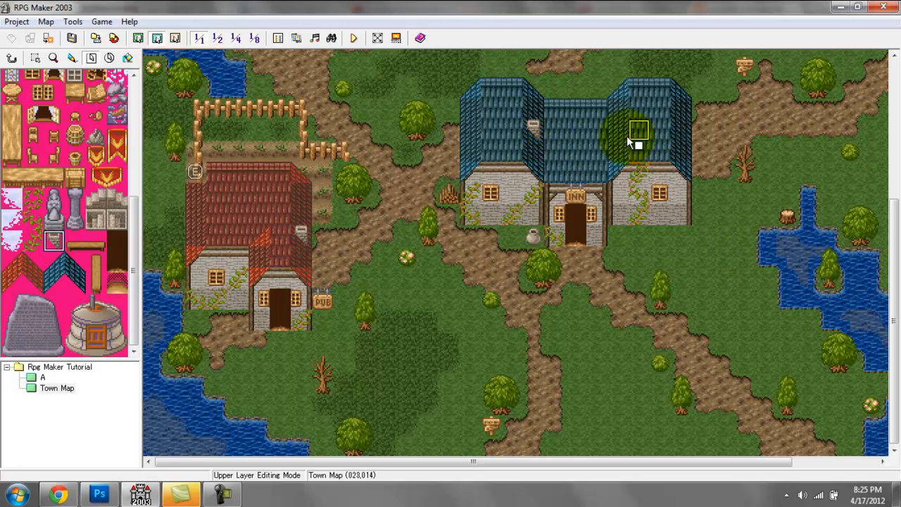
click(708, 143)
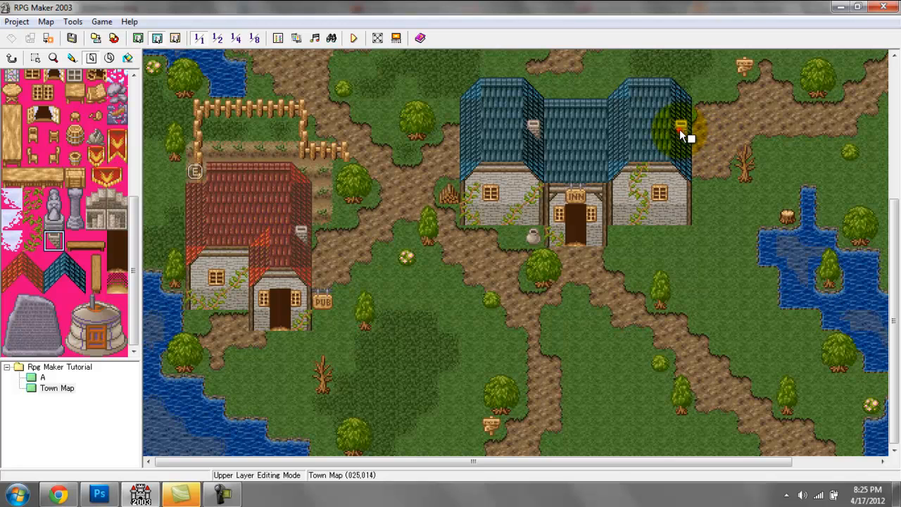
click(680, 128)
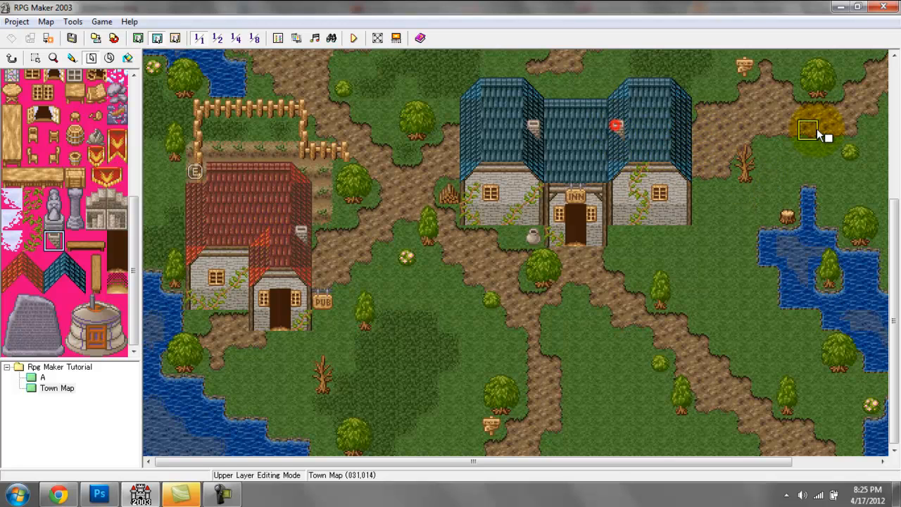
click(681, 130)
key(ctrl+z)
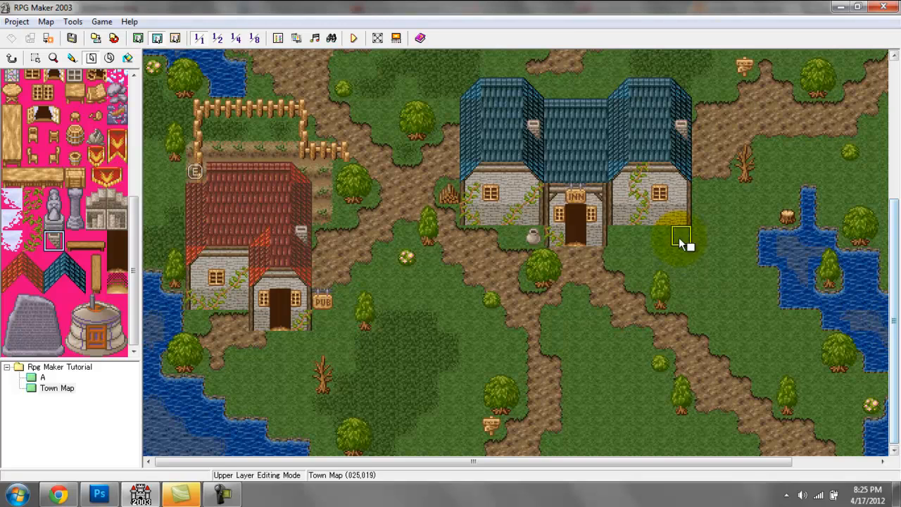
key(ctrl+z)
Step: Add two chimneys to the inn's western roof wing, one to the northwestern red roof and one to the northern blue roof
click(539, 148)
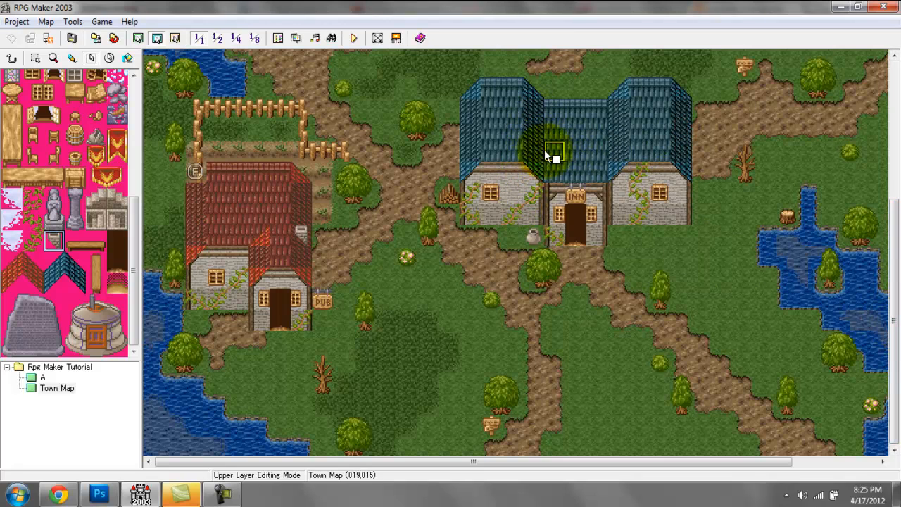
click(537, 107)
drag(896, 310, 781, 165)
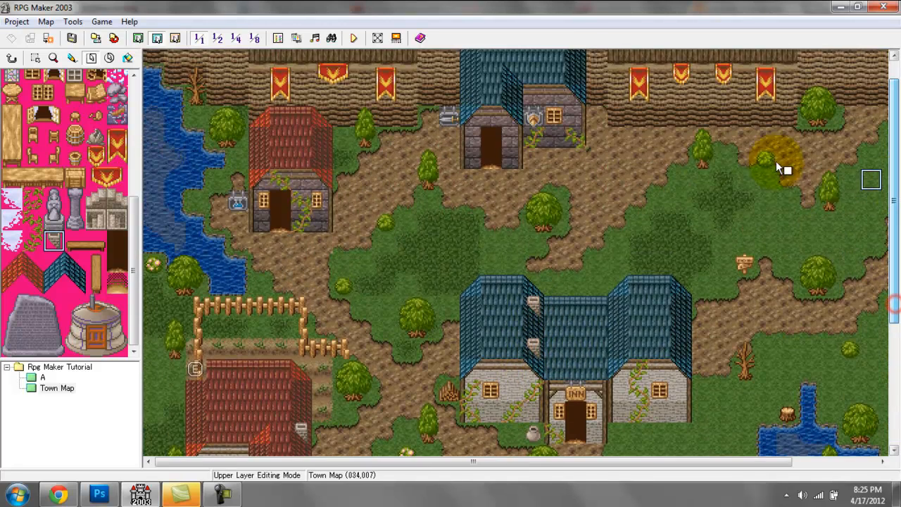
click(320, 136)
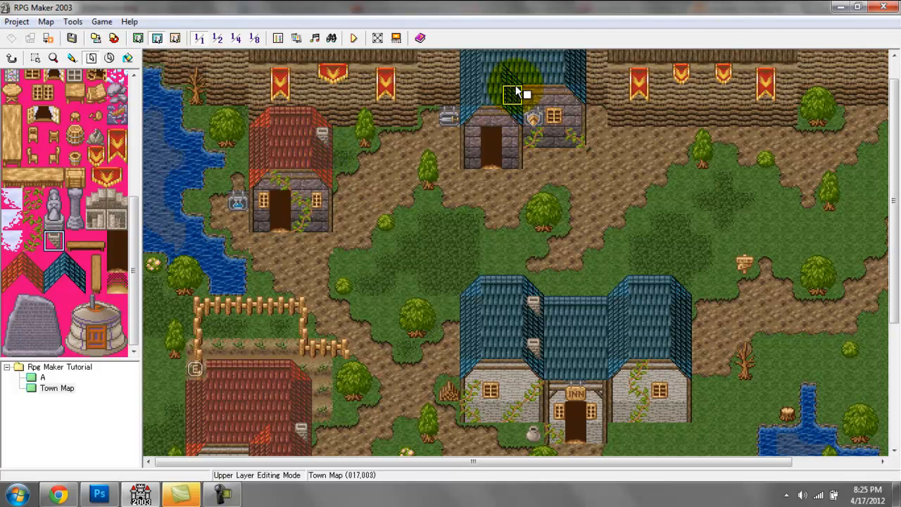
click(514, 87)
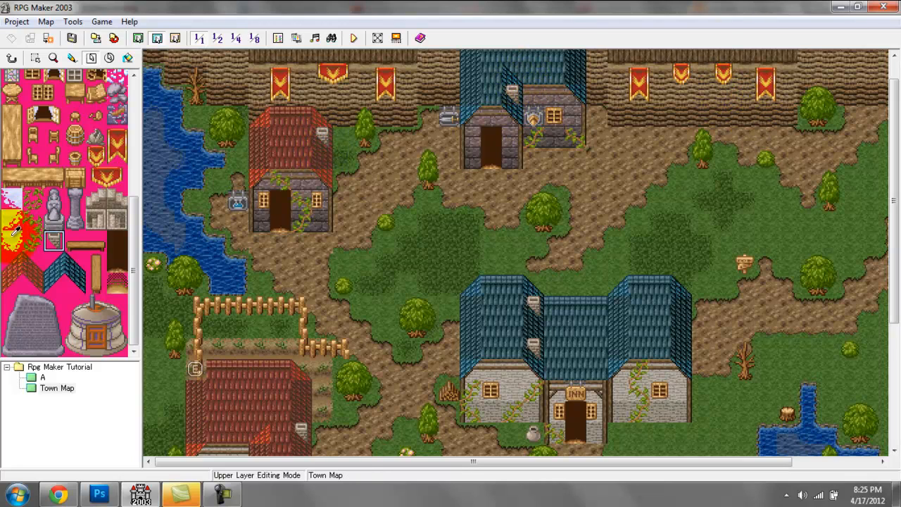
Step: Undo the chimney on the northern blue roof's front wing and place one on that roof's eastern slope instead
key(ctrl+z)
drag(897, 137, 898, 92)
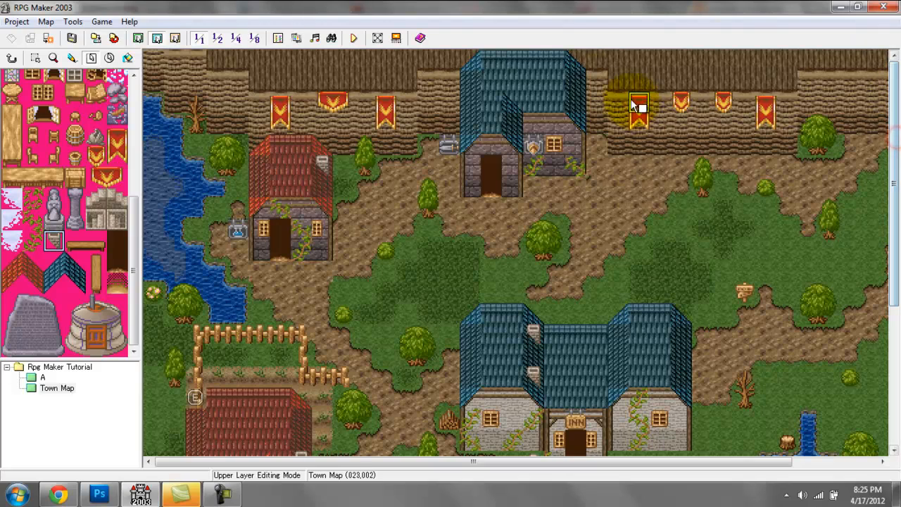
click(574, 74)
Step: Place a vertical wooden beam on the ground beside the inn's eastern wall
drag(896, 225, 895, 345)
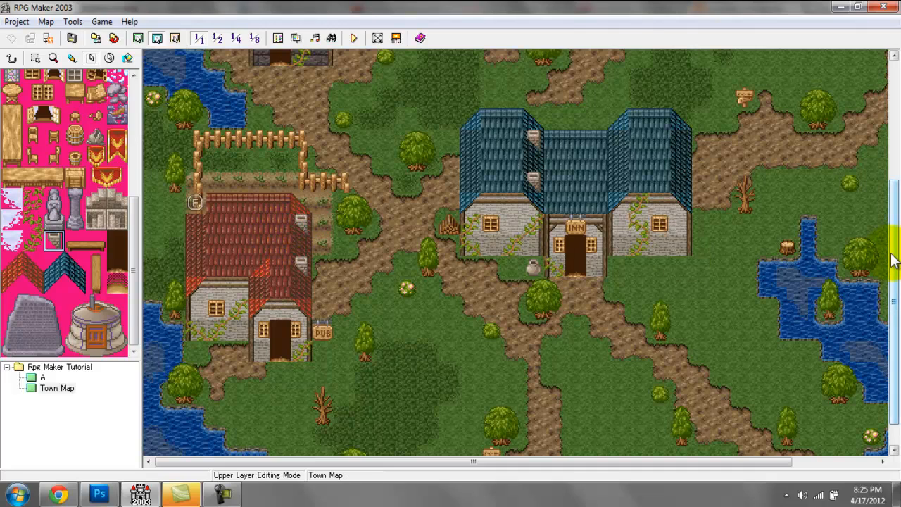
drag(893, 252, 894, 162)
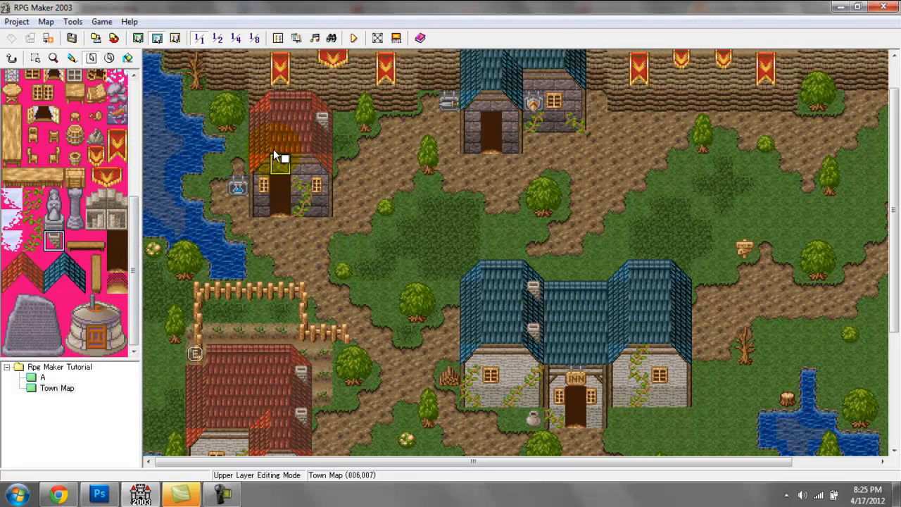
drag(136, 229, 142, 262)
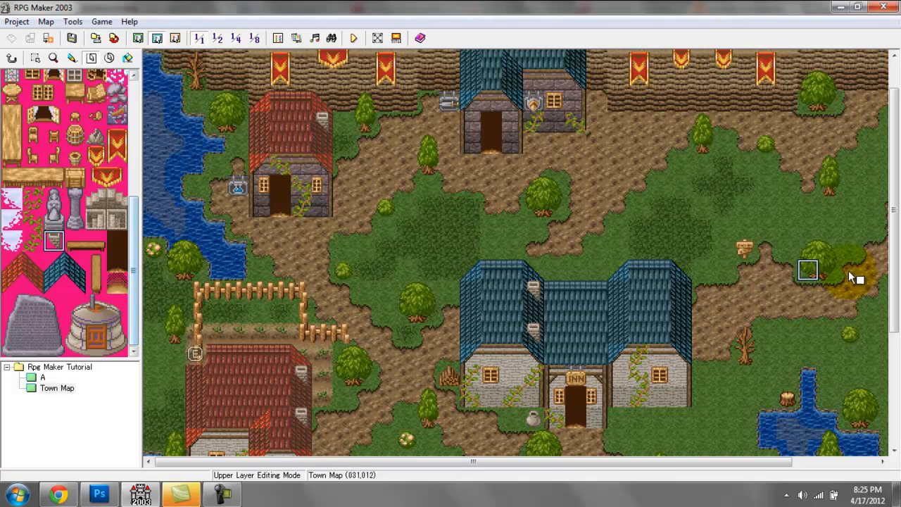
drag(895, 281, 895, 368)
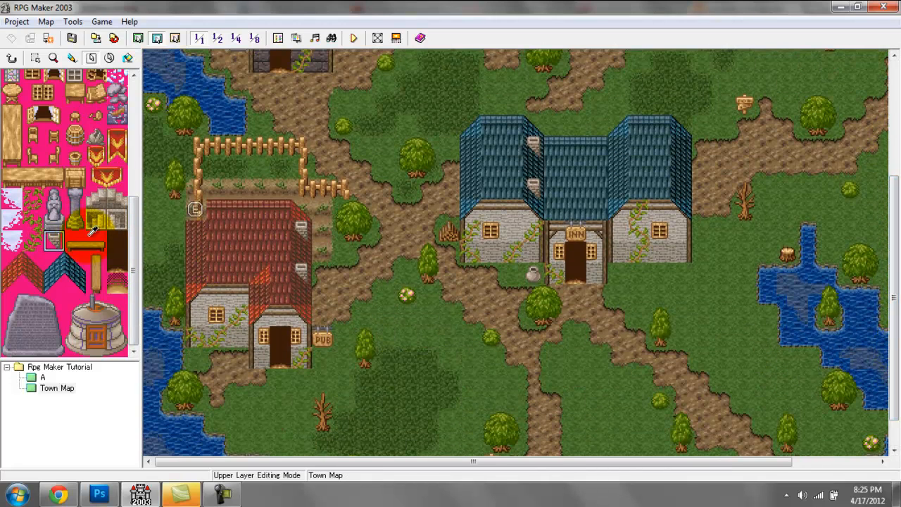
drag(96, 263, 95, 282)
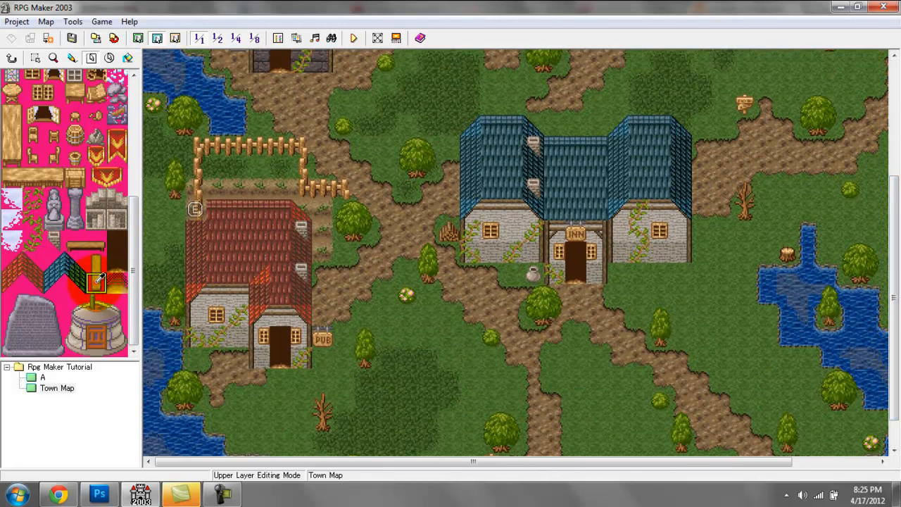
click(701, 241)
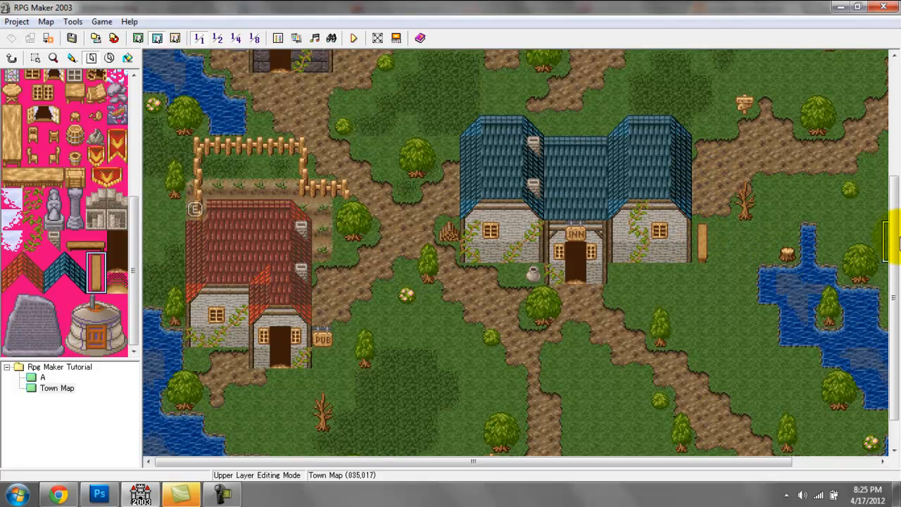
Step: Switch to the lower layer and widen the dirt path below the inn's entrance with dirt terrain
drag(893, 241, 896, 200)
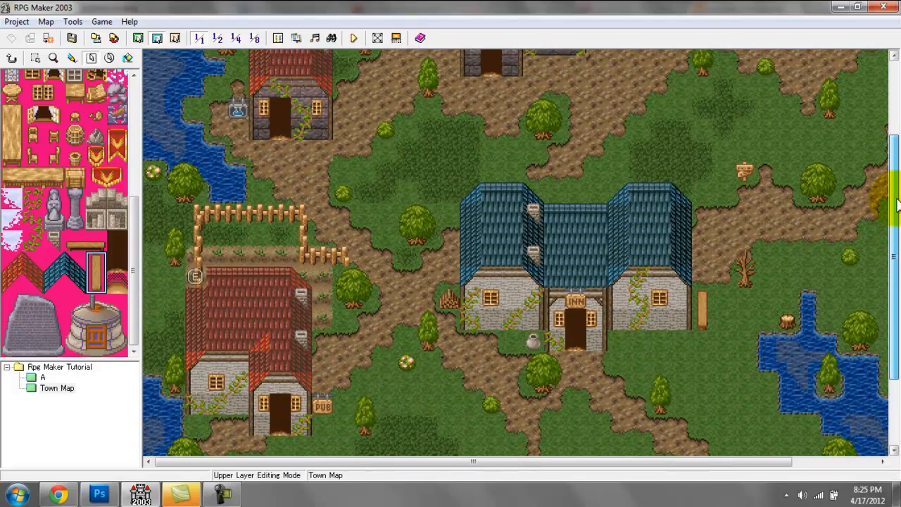
click(141, 40)
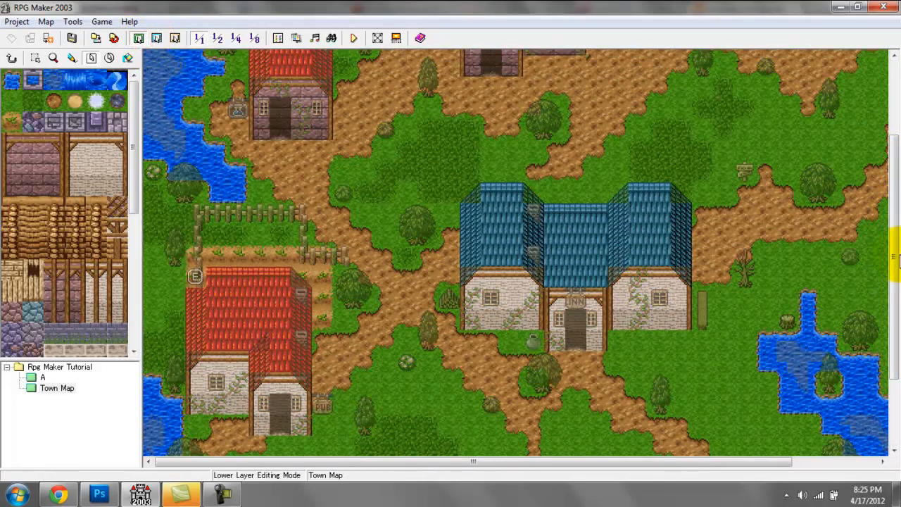
drag(894, 251, 895, 313)
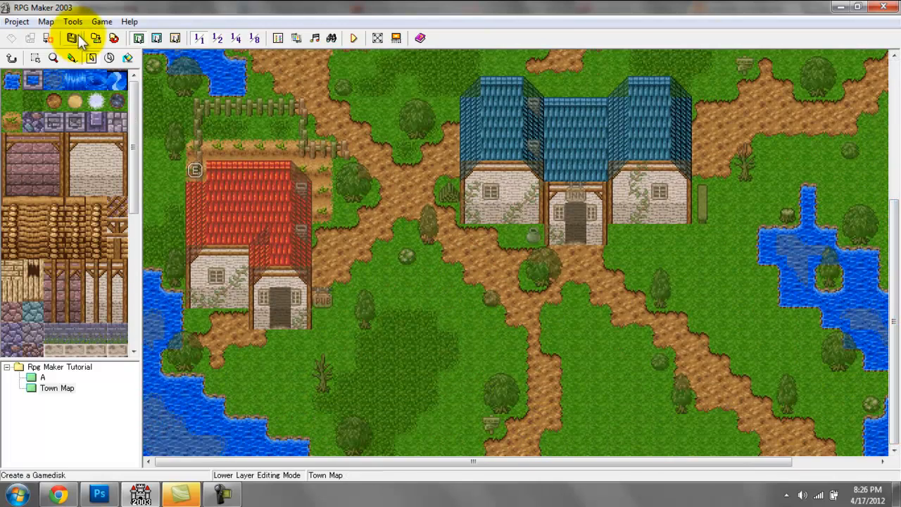
click(59, 100)
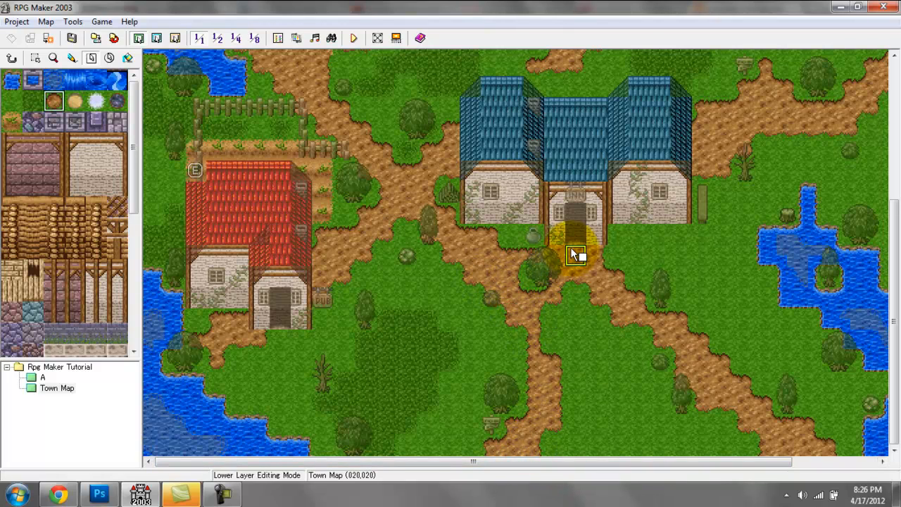
click(558, 308)
click(575, 296)
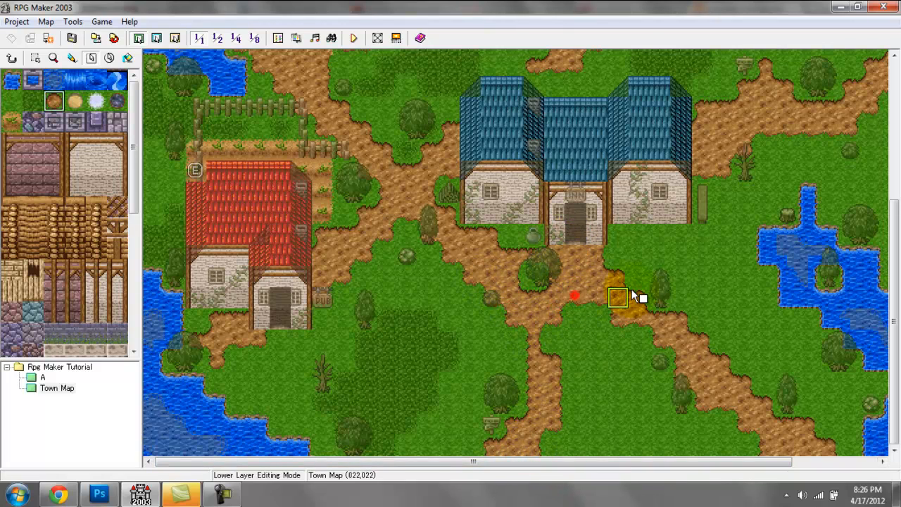
click(550, 333)
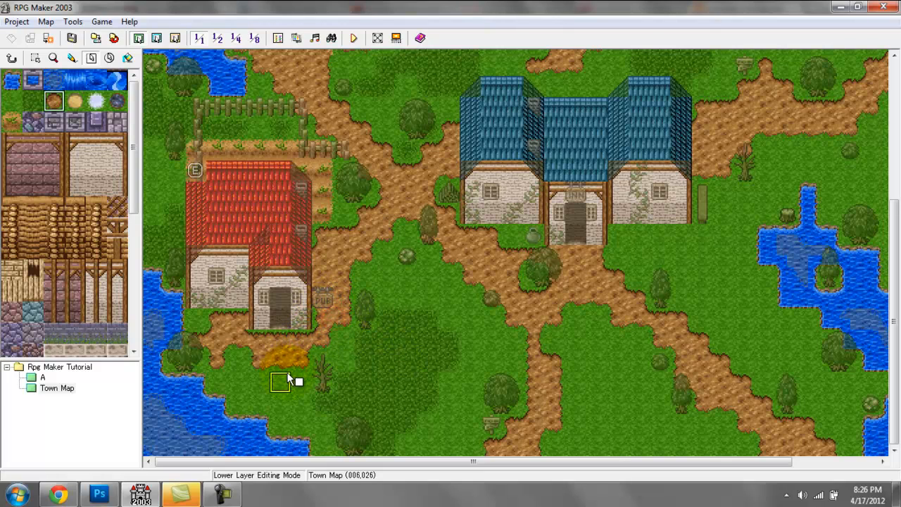
Step: Fill the ground around the pub's front and eastern side with dirt path, and trim its edges with light grass
click(252, 331)
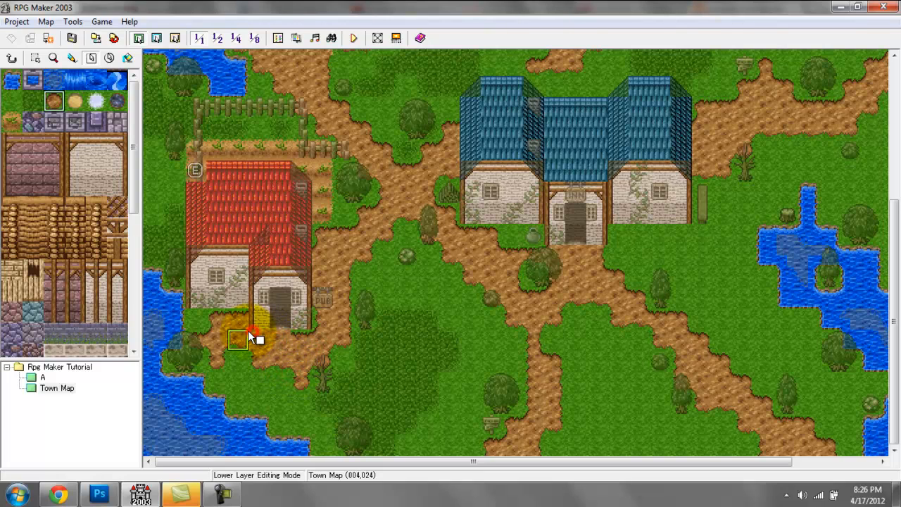
click(315, 324)
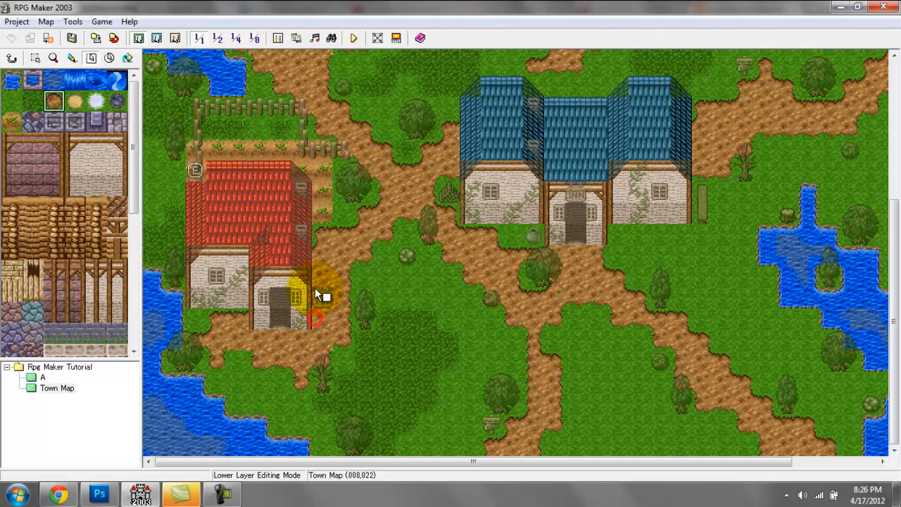
click(338, 360)
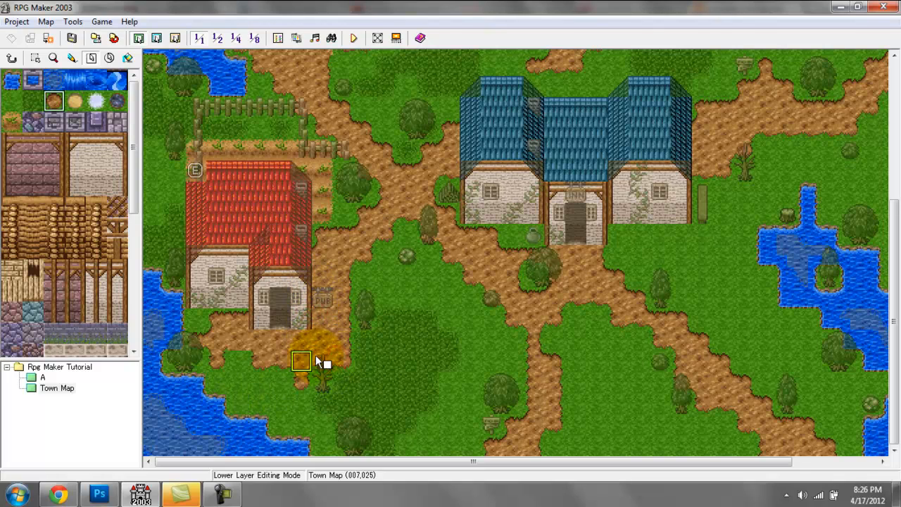
click(244, 359)
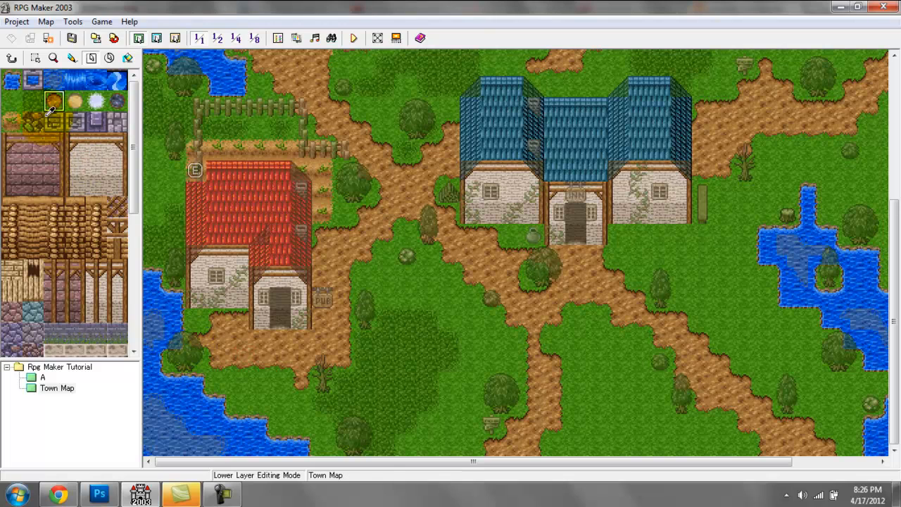
click(12, 100)
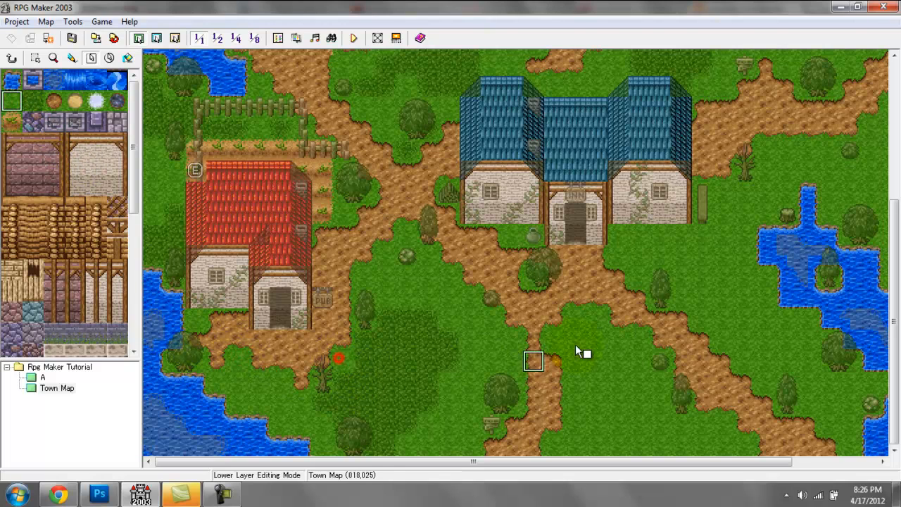
Step: Paint a dirt path along the back of the inn, joining the northern path to the eastern road below the signpost
drag(895, 345, 895, 226)
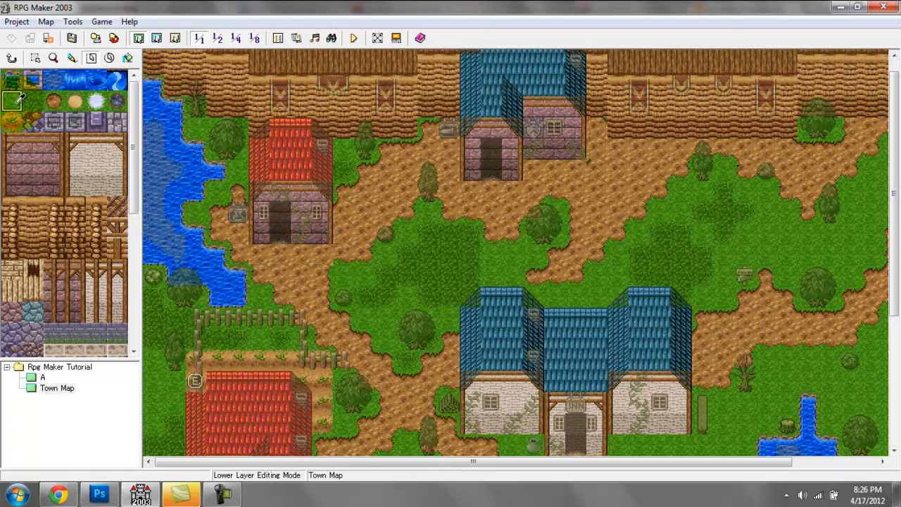
click(54, 101)
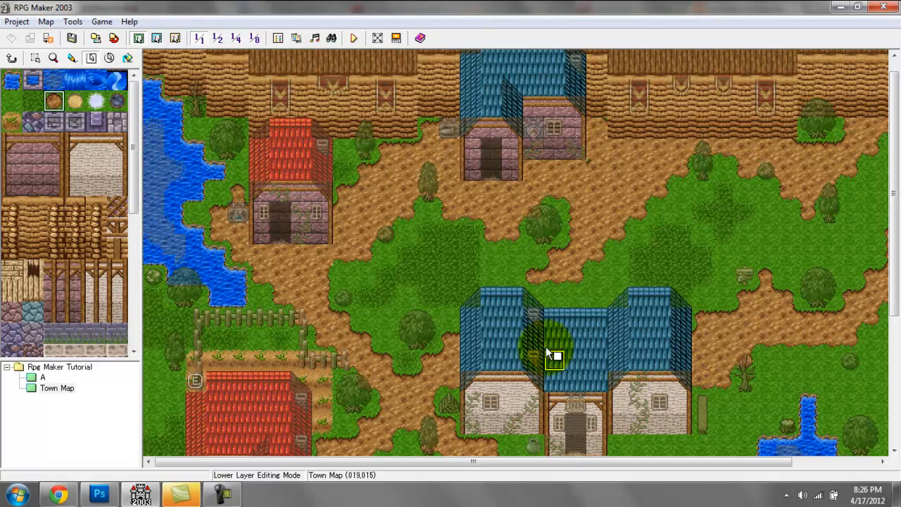
drag(893, 236, 900, 300)
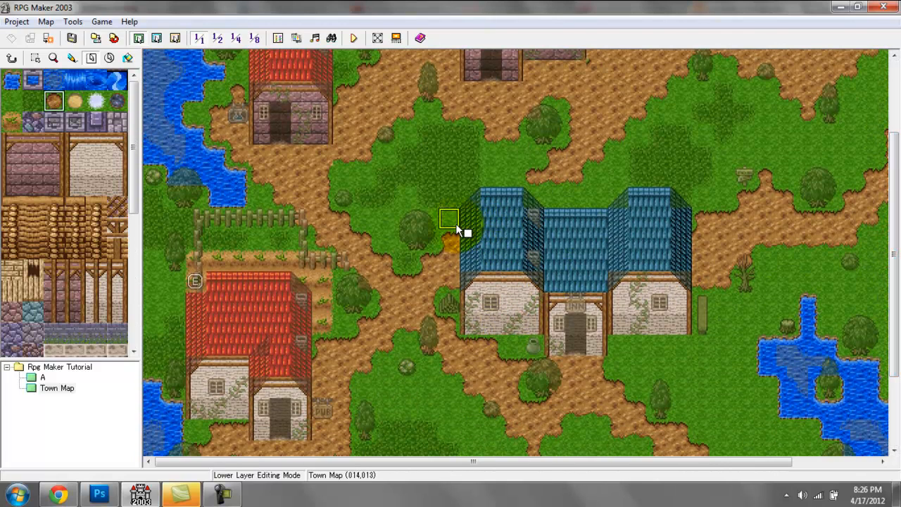
mouse_move(562, 201)
mouse_down()
mouse_move(590, 197)
mouse_move(560, 205)
mouse_move(537, 196)
mouse_move(567, 195)
mouse_up()
click(602, 199)
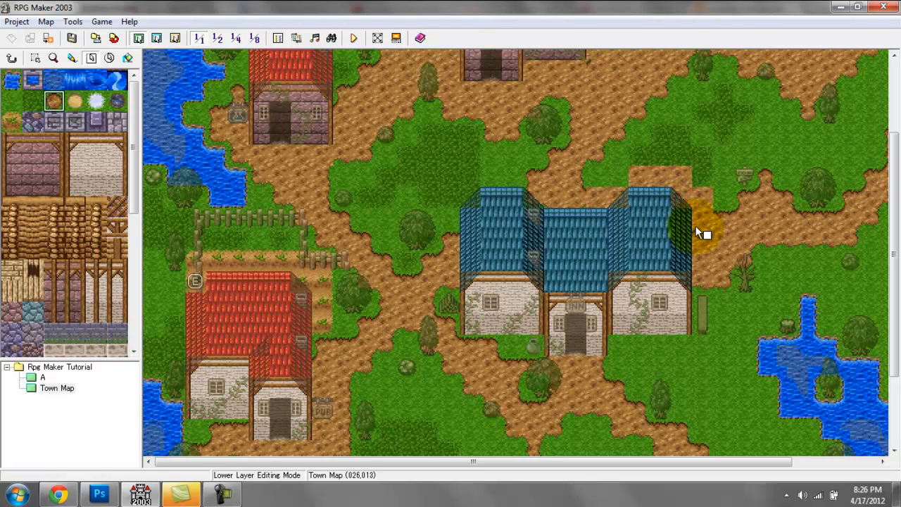
mouse_move(696, 226)
mouse_down()
mouse_move(660, 200)
mouse_move(596, 178)
mouse_up()
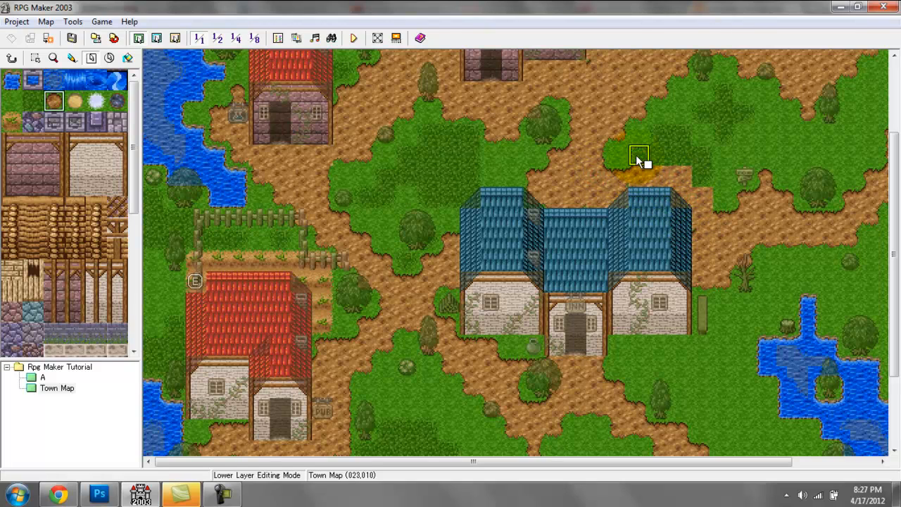
mouse_move(704, 169)
mouse_down()
mouse_move(716, 194)
mouse_move(704, 216)
mouse_move(780, 225)
mouse_move(744, 228)
mouse_move(749, 209)
mouse_up()
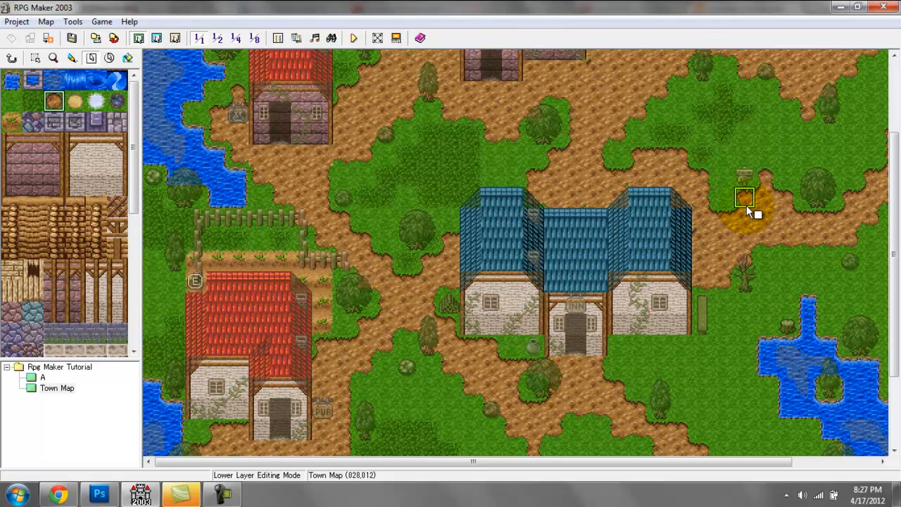
Step: Add dark grass north of the inn's eastern wing and near the dead tree east of the inn
click(32, 101)
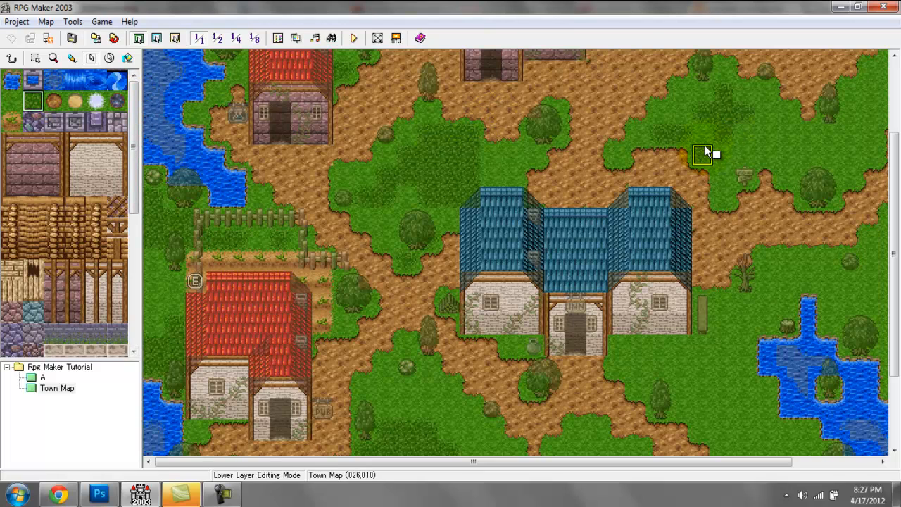
drag(681, 144, 699, 169)
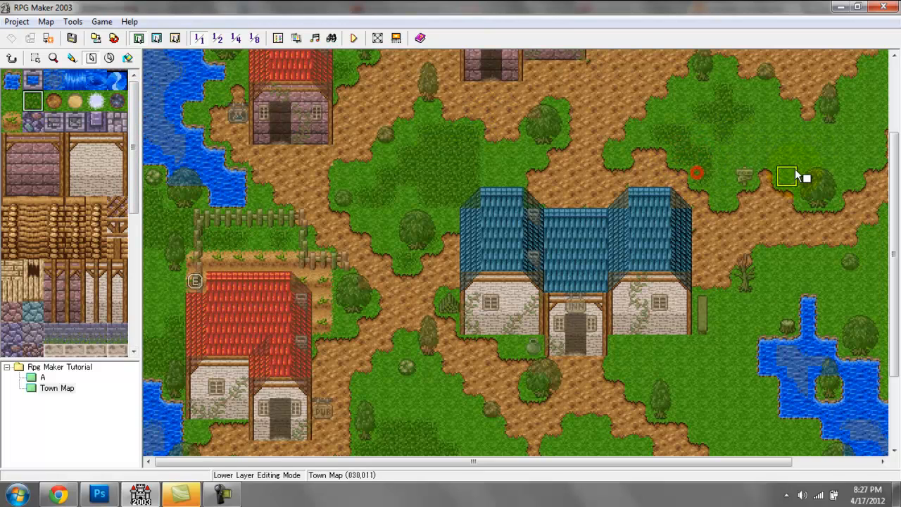
click(698, 146)
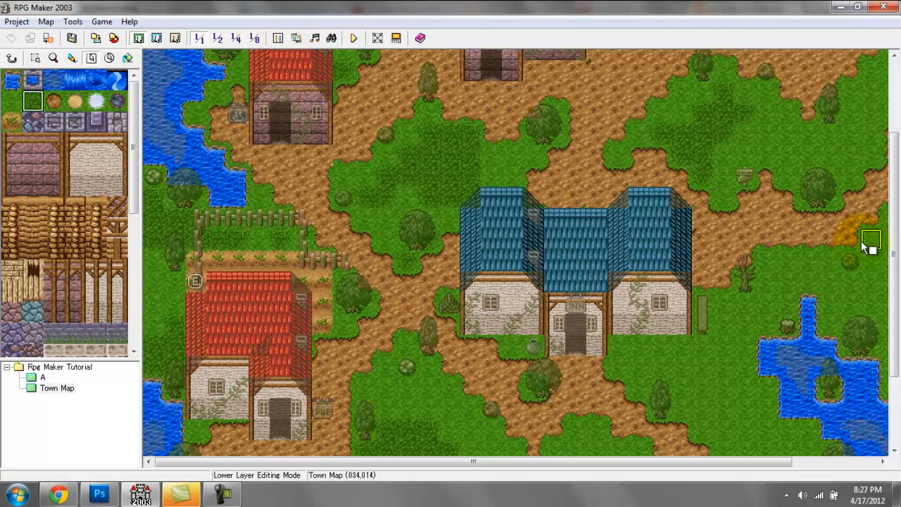
click(723, 277)
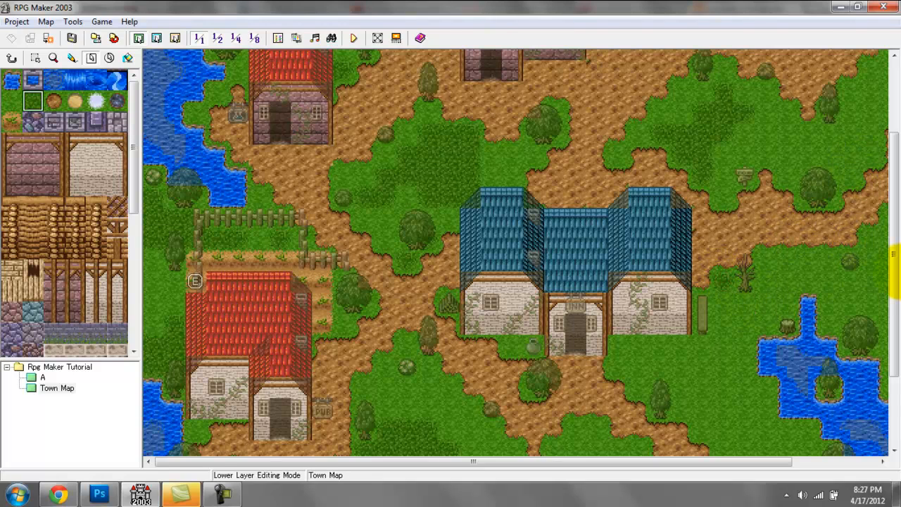
Step: Paint a dirt branch linking the southern and southeastern paths around a grass island, and trim its southern edge with light grass
drag(894, 271, 891, 318)
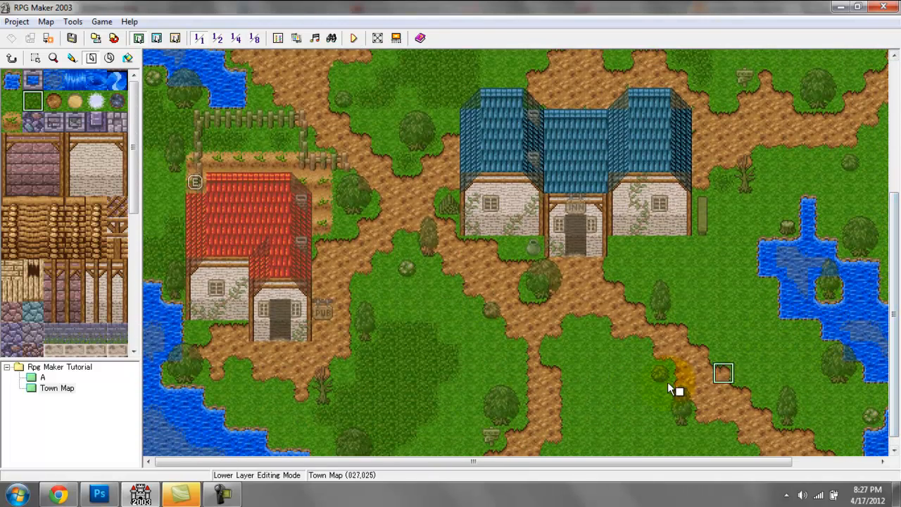
click(53, 101)
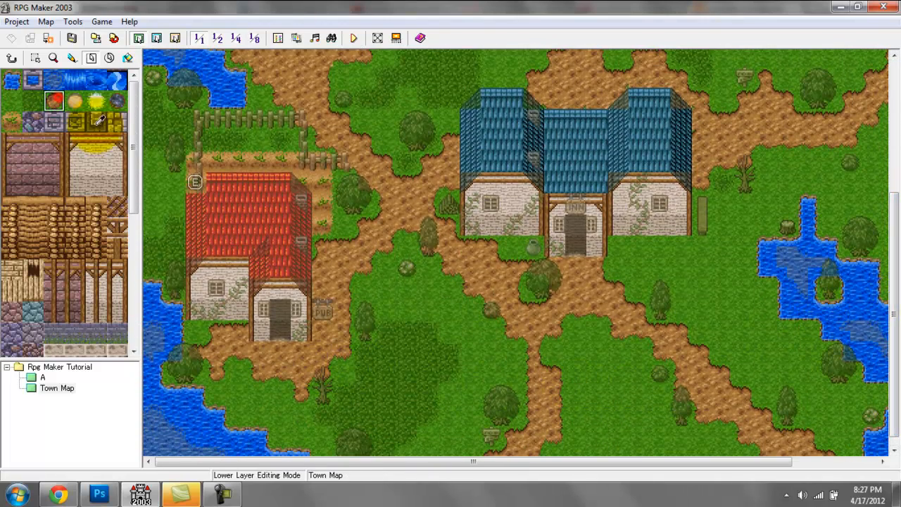
mouse_move(576, 407)
mouse_down()
mouse_move(618, 411)
mouse_move(614, 379)
mouse_move(648, 352)
mouse_up()
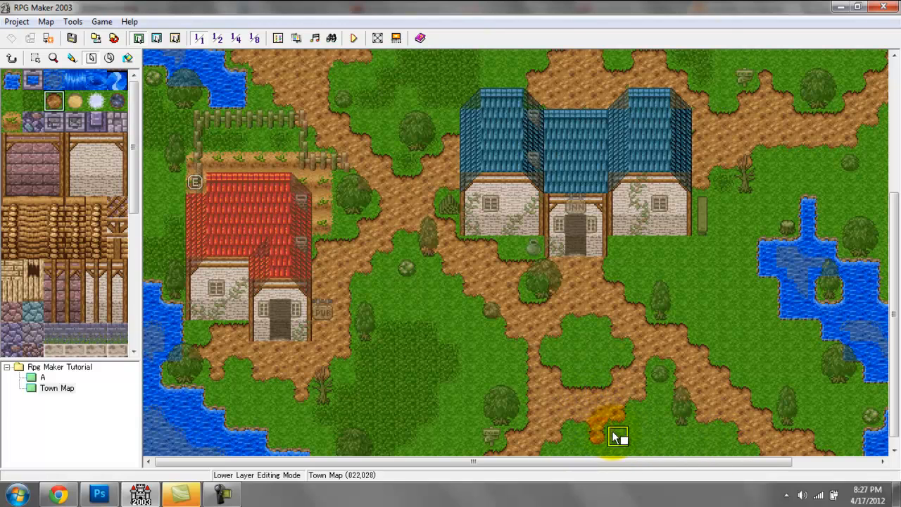
click(11, 101)
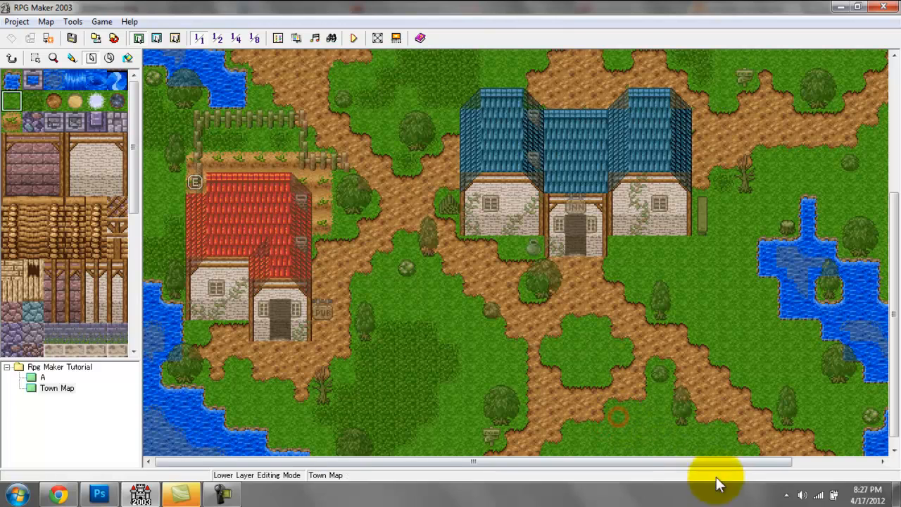
click(595, 415)
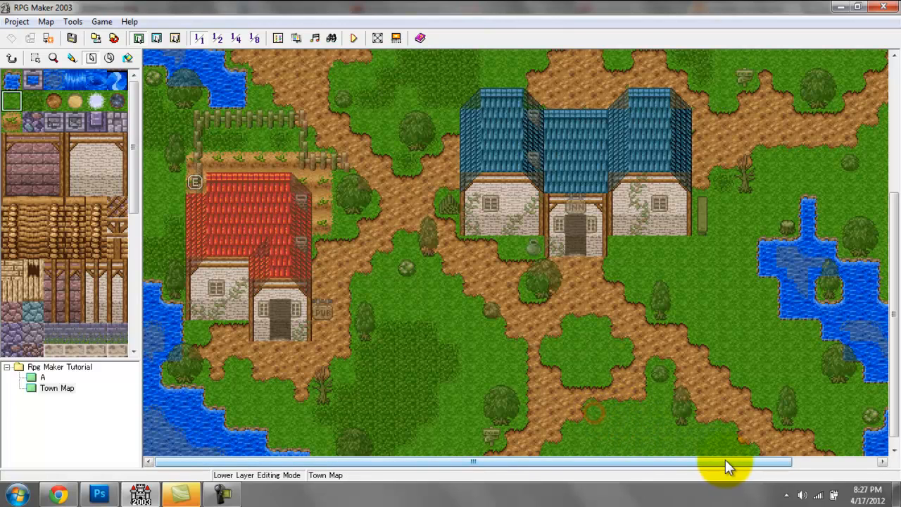
click(620, 379)
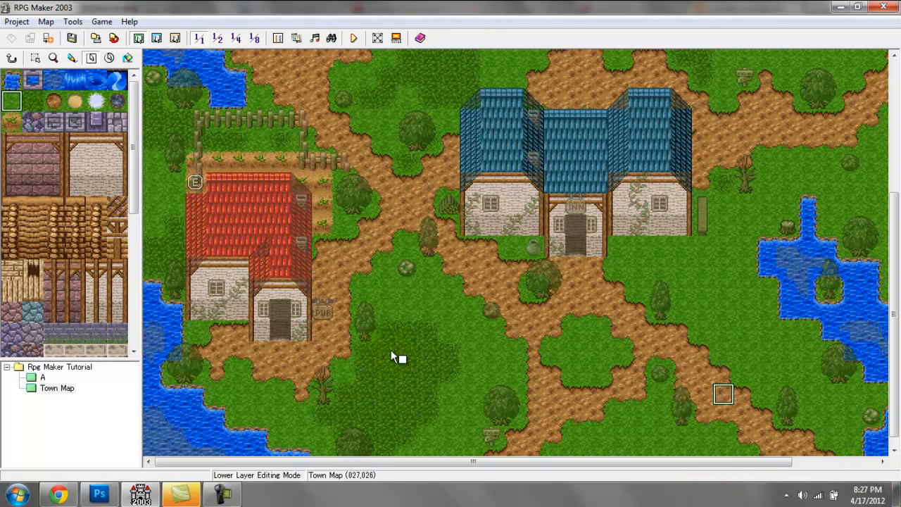
Step: Add dark grass in the middle of the grass island south of the inn, and trim it with light grass
click(32, 101)
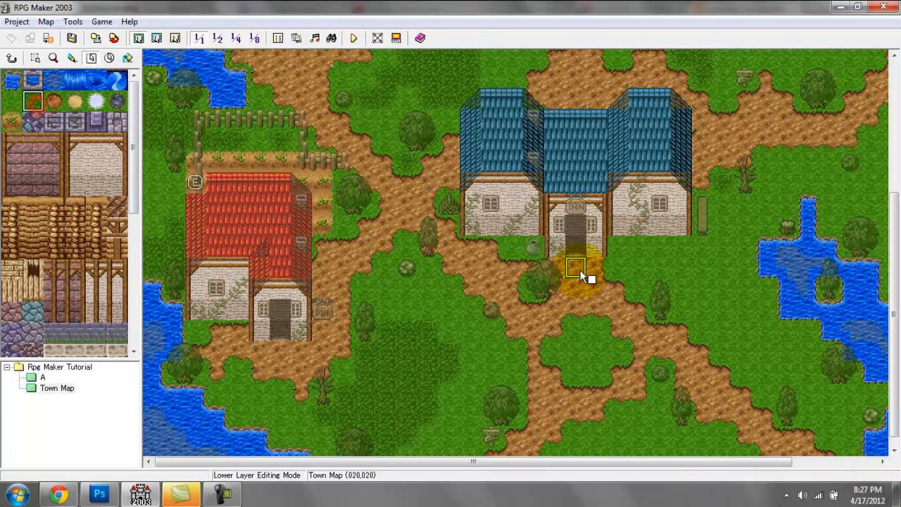
click(109, 58)
click(597, 363)
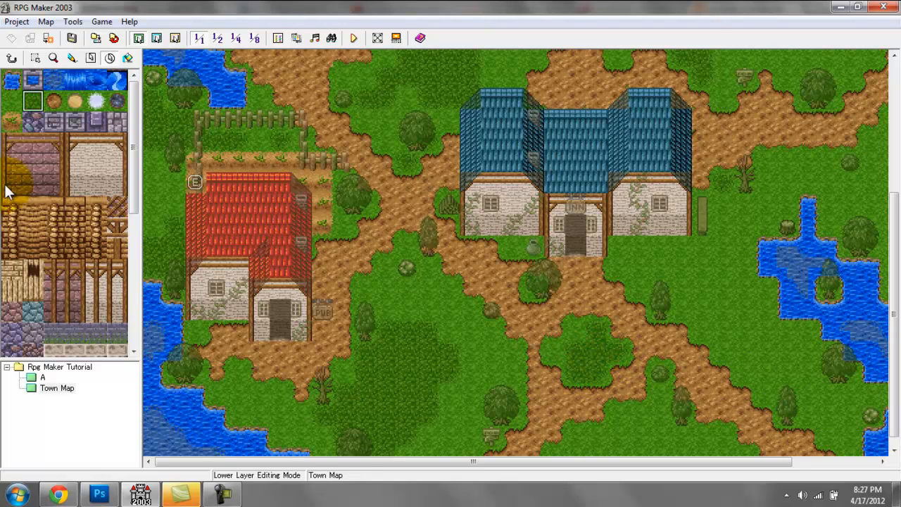
click(11, 101)
click(595, 421)
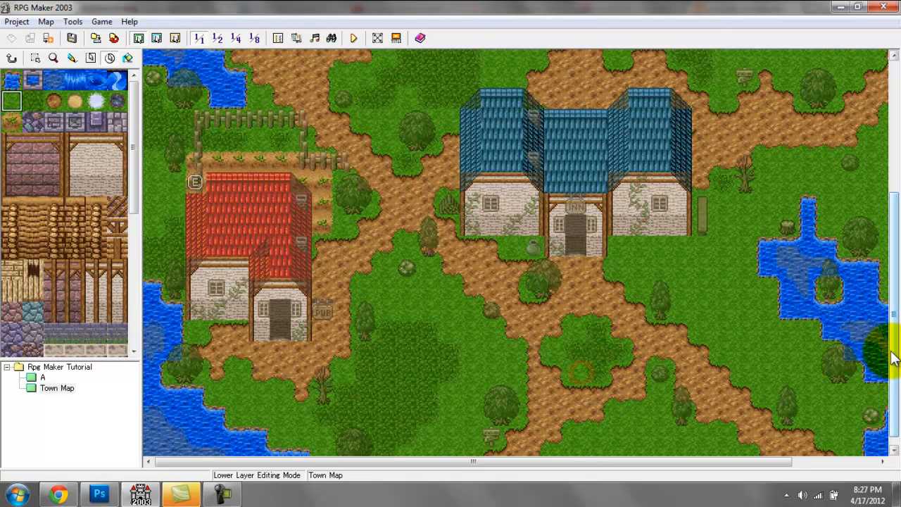
Step: Break up the large dark grass patch southeast of the pub with light grass
mouse_move(893, 355)
mouse_down()
mouse_move(893, 264)
mouse_move(898, 388)
mouse_move(896, 354)
mouse_up()
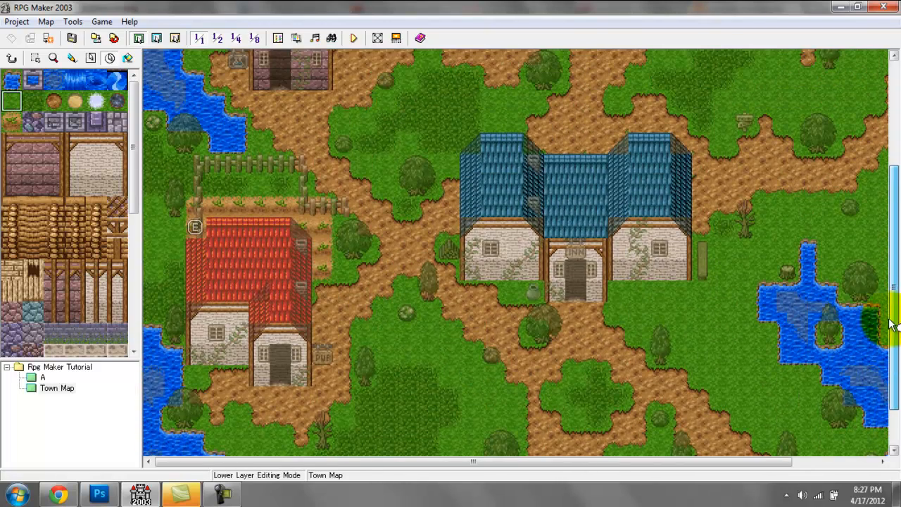
click(464, 135)
click(478, 73)
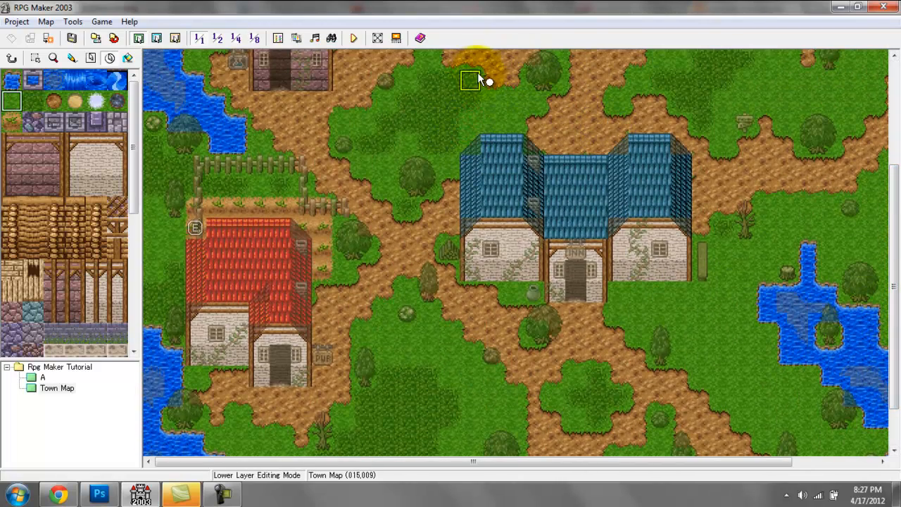
click(612, 139)
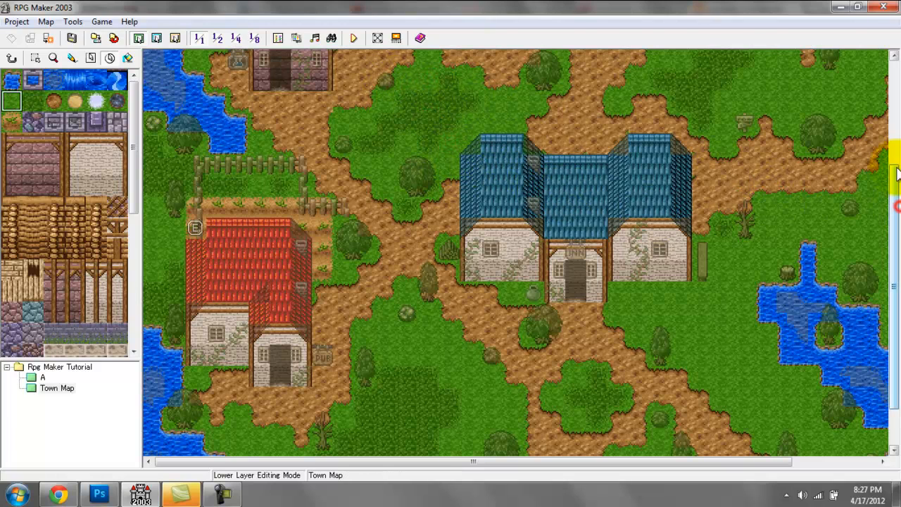
drag(895, 167, 898, 75)
drag(899, 118, 892, 288)
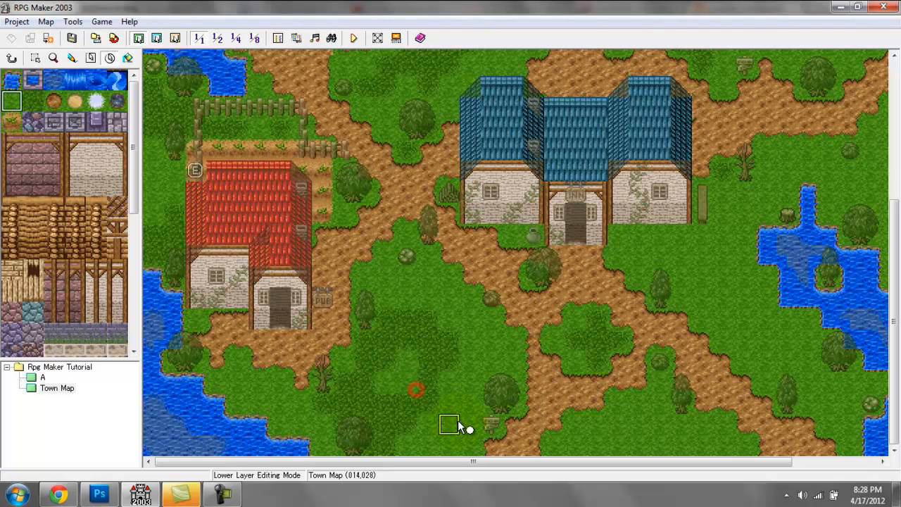
click(438, 407)
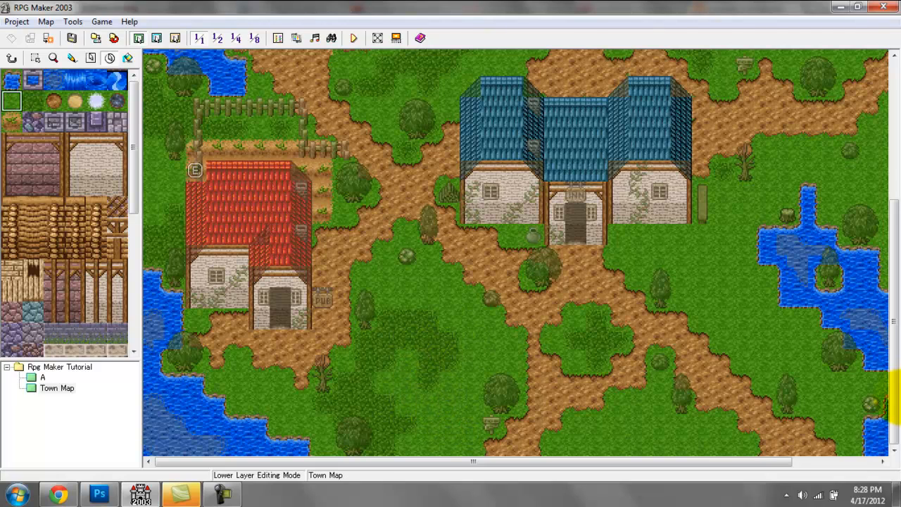
Step: Paint a dirt branch from the eastern road, running southeast past the bush and down beside the tree near the pond
drag(891, 386, 898, 259)
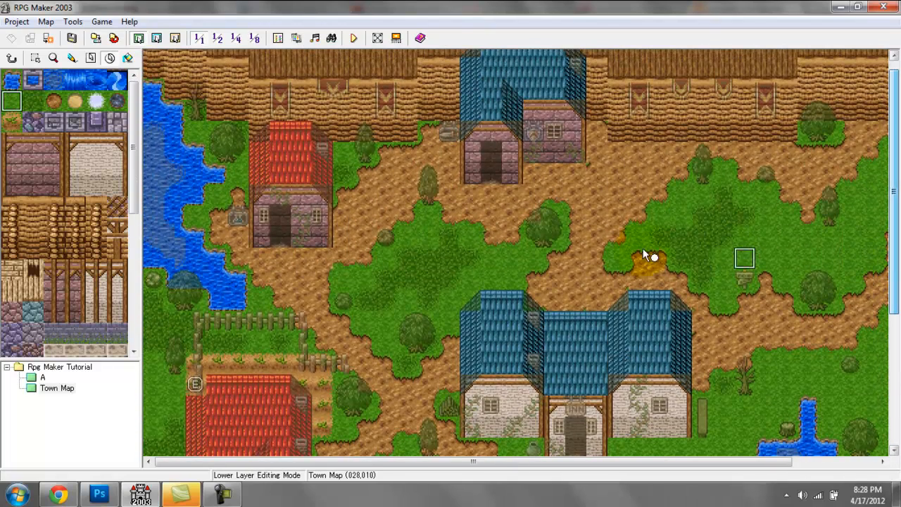
drag(137, 126, 134, 282)
drag(896, 268, 895, 363)
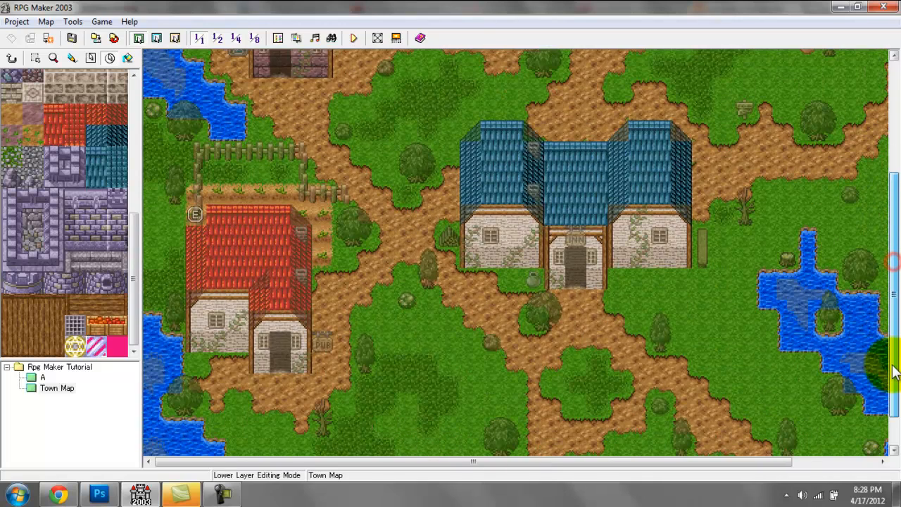
click(134, 100)
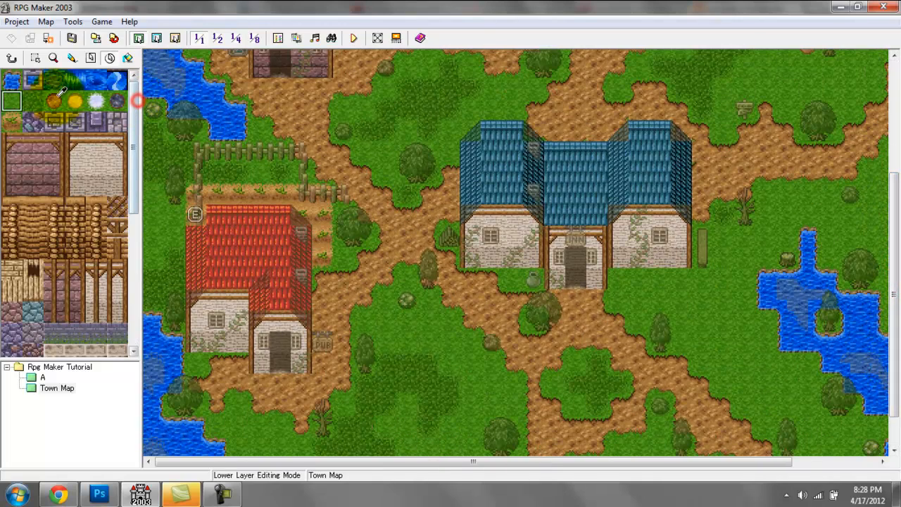
key(ctrl+z)
click(839, 218)
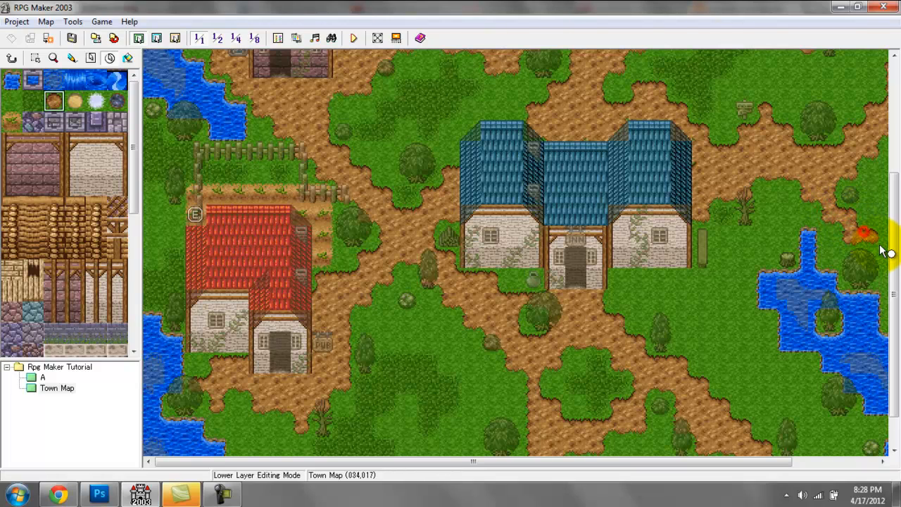
key(ctrl+z)
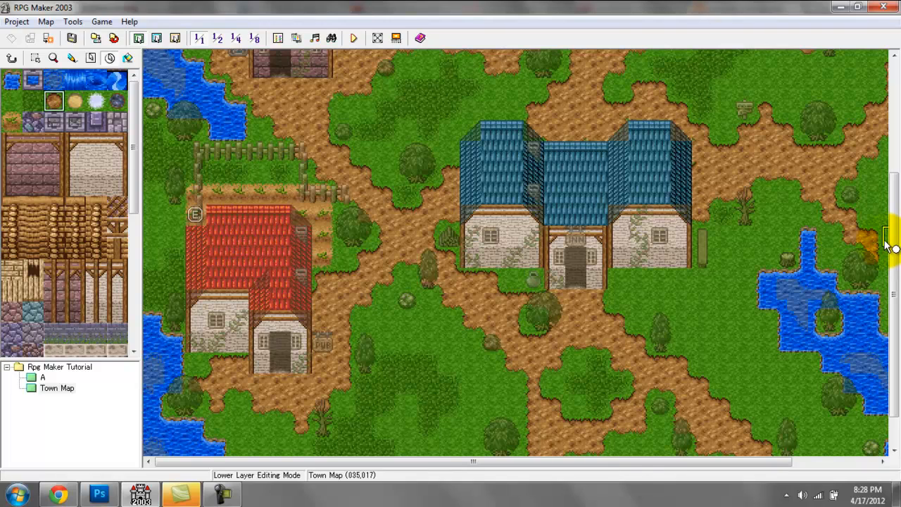
click(887, 270)
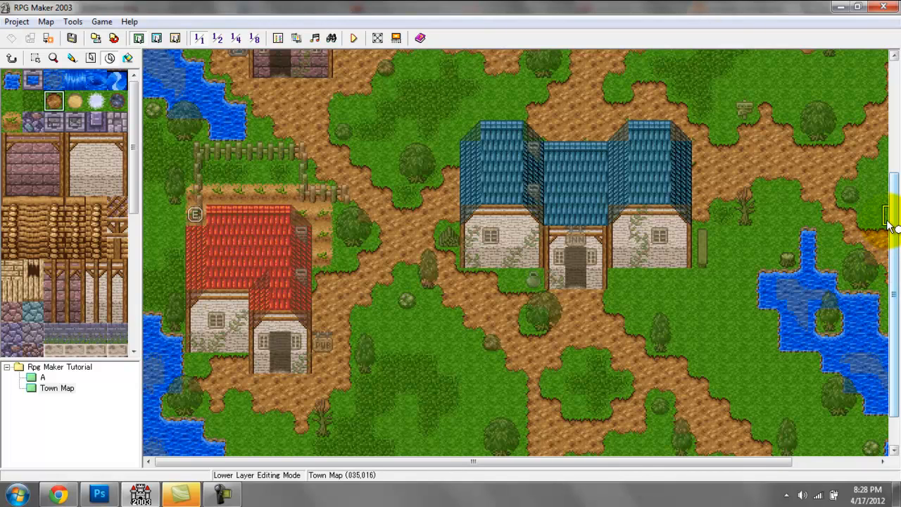
Step: Paint small dirt spots in the northeastern grass, undoing the excess stroke and covering the tile that links them with light grass
drag(893, 204, 893, 140)
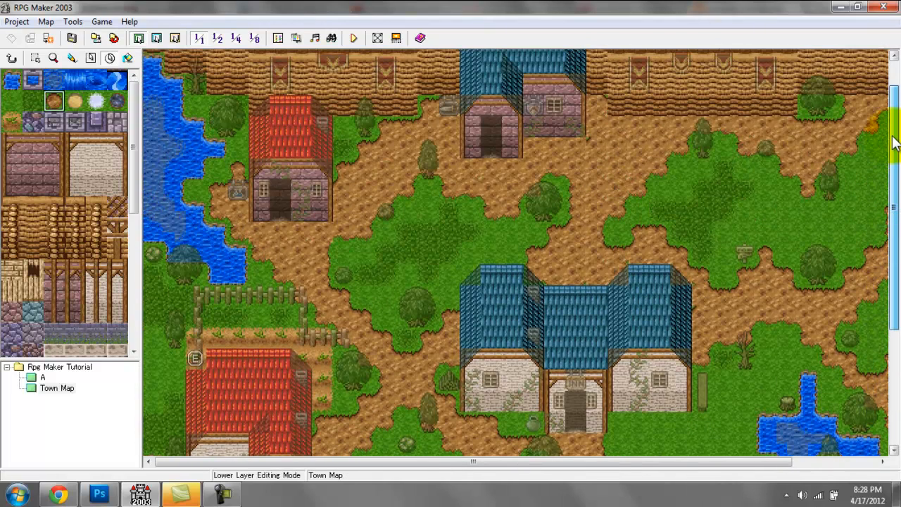
click(893, 143)
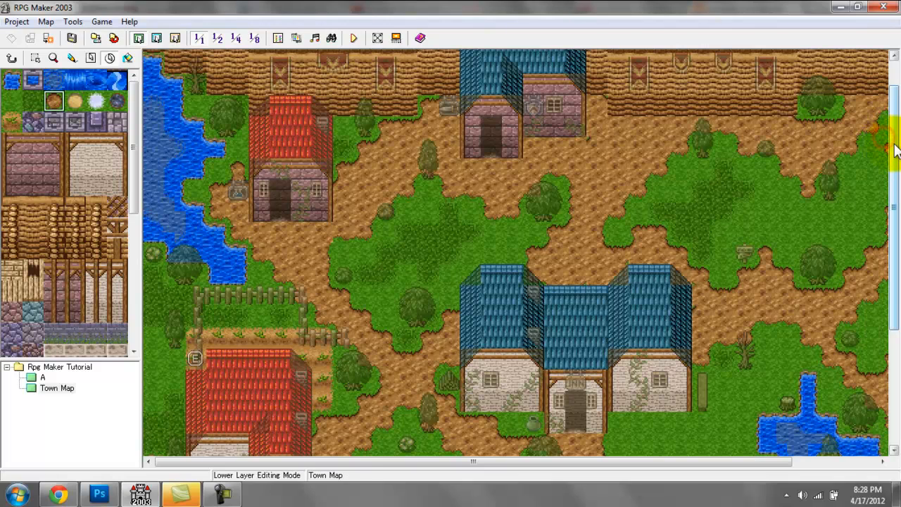
click(876, 169)
click(885, 182)
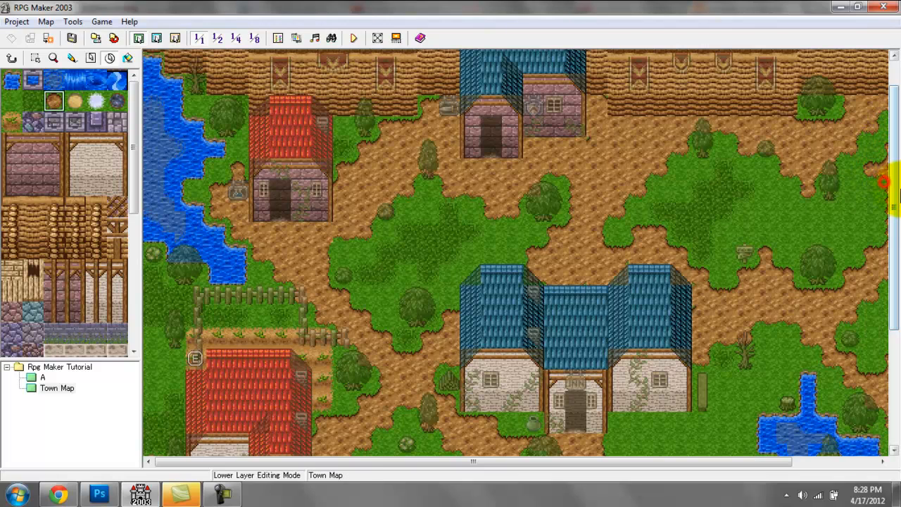
click(831, 461)
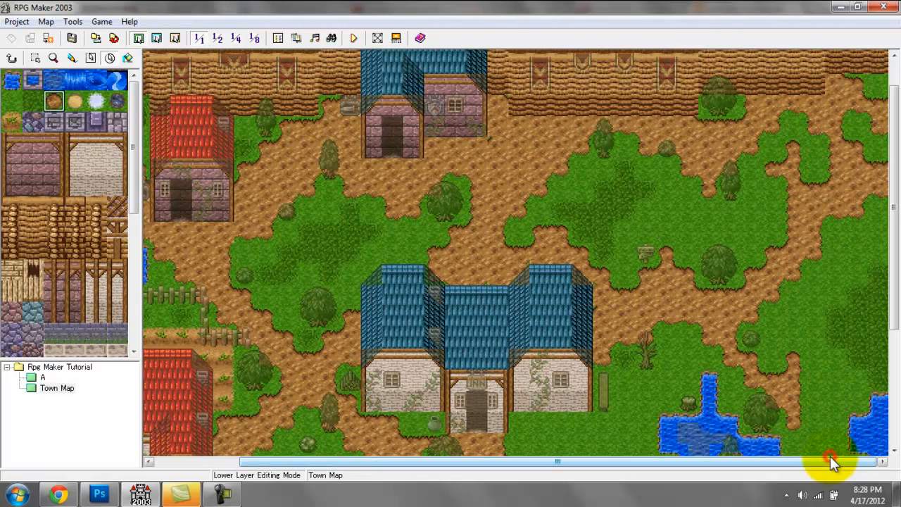
key(ctrl+z)
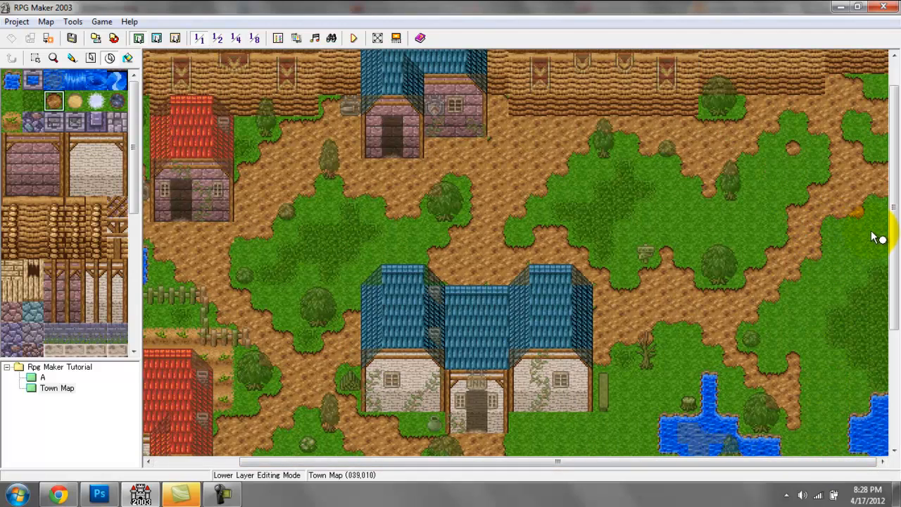
click(789, 171)
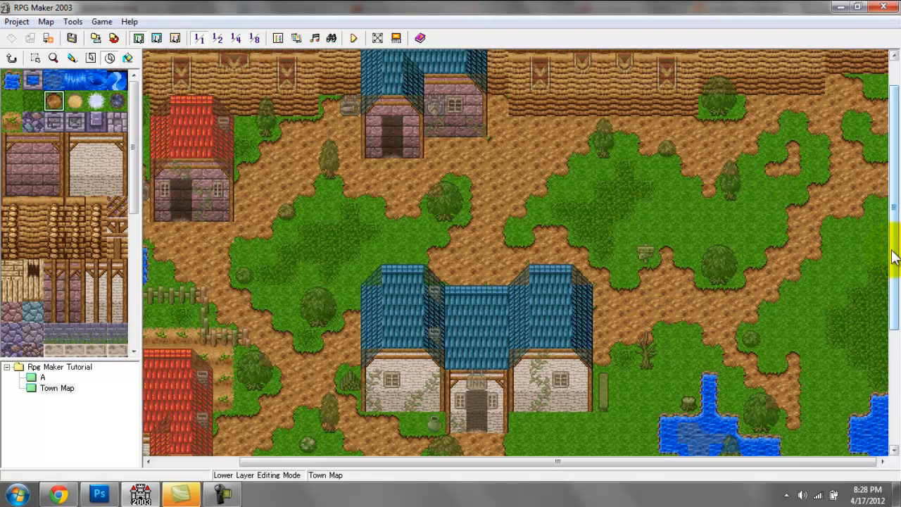
click(12, 101)
click(791, 169)
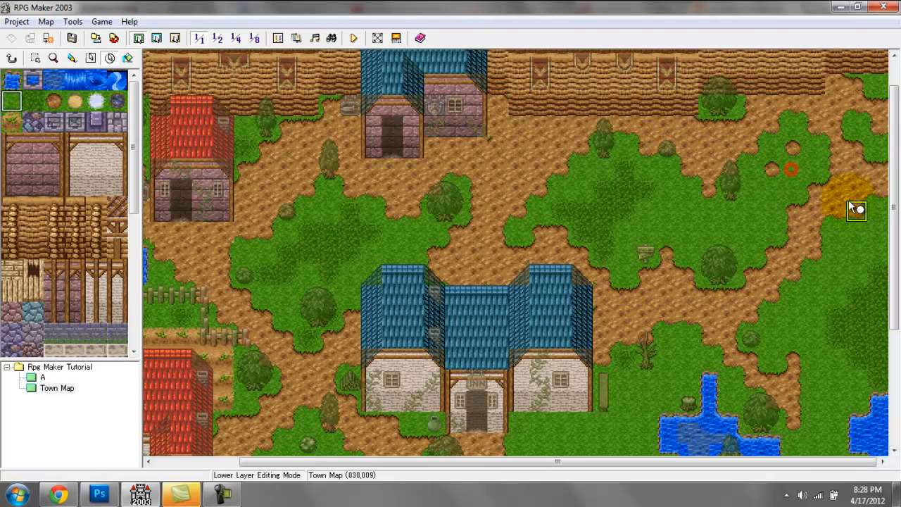
Step: On the upper layer, place two barrels side by side against the pub's front wall, west of the door
drag(895, 240, 889, 417)
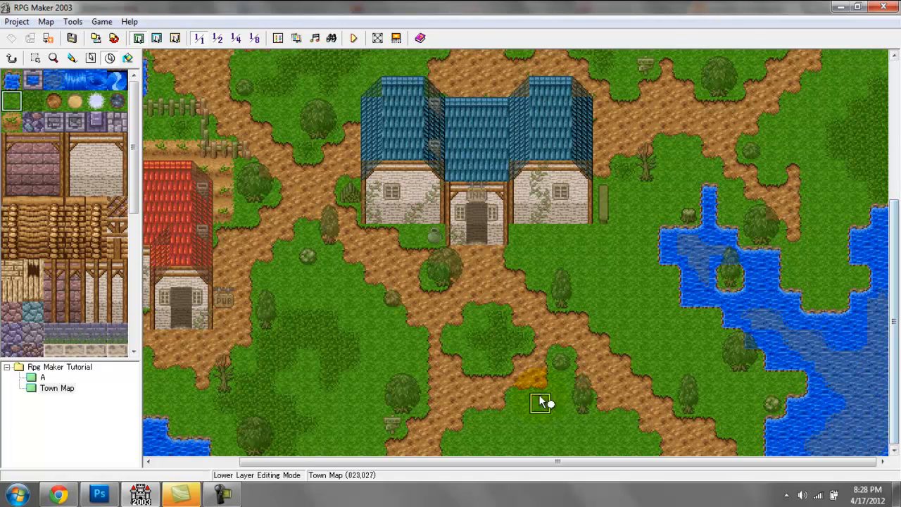
drag(893, 366, 883, 238)
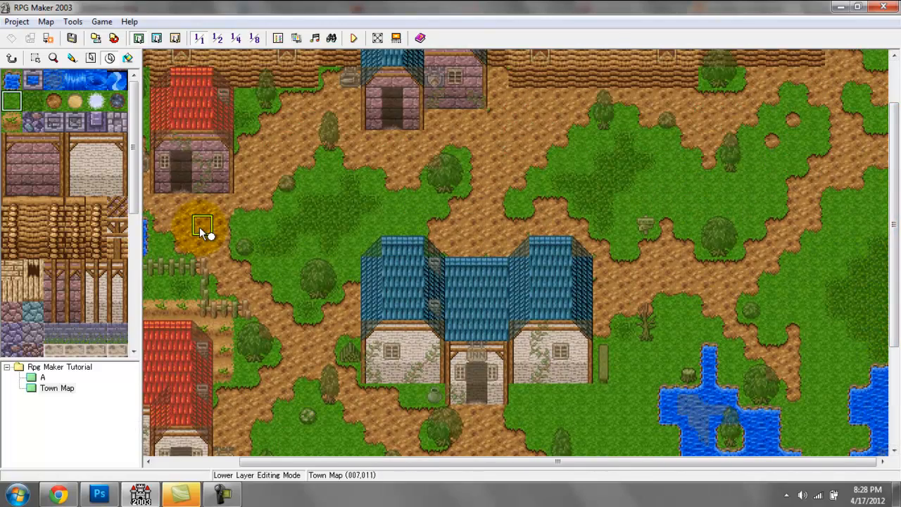
click(157, 38)
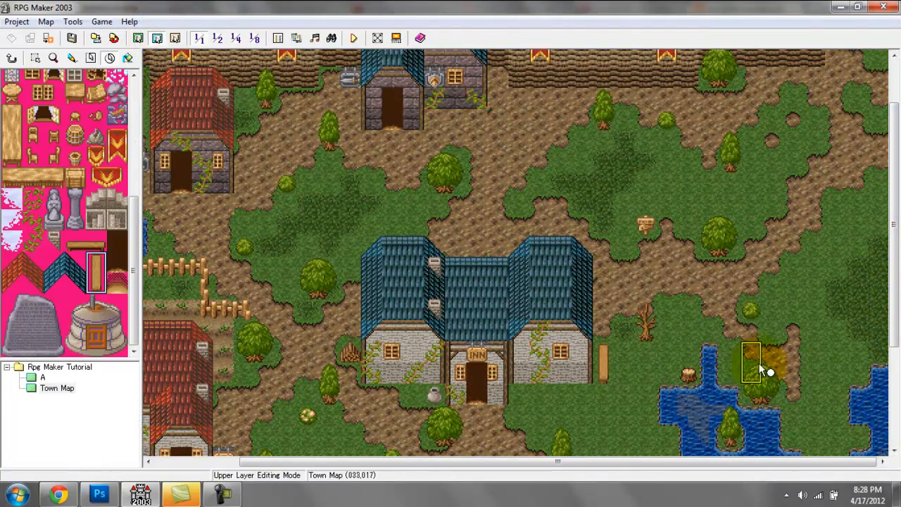
drag(894, 266, 892, 369)
click(199, 235)
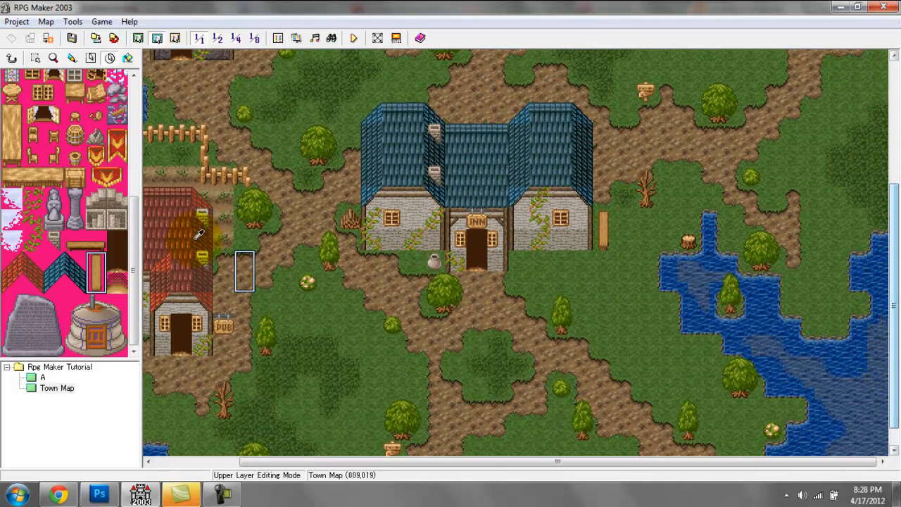
click(74, 128)
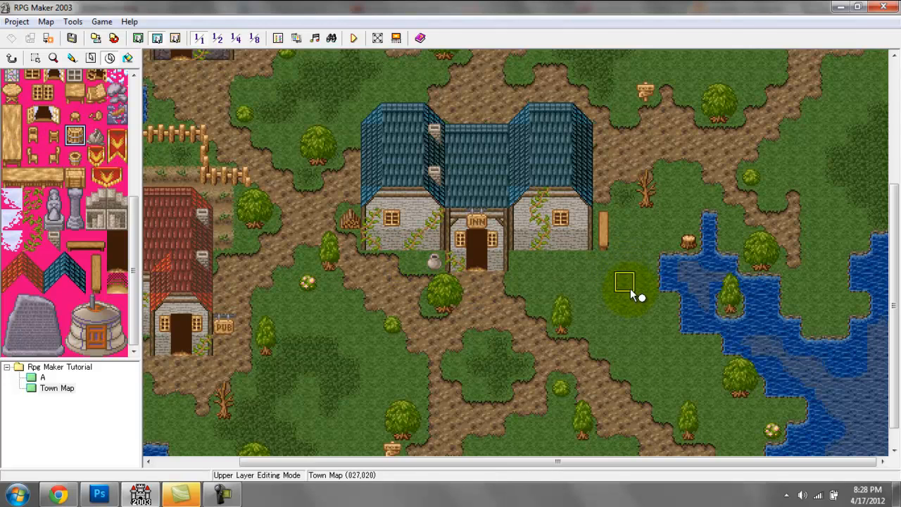
drag(577, 461, 452, 456)
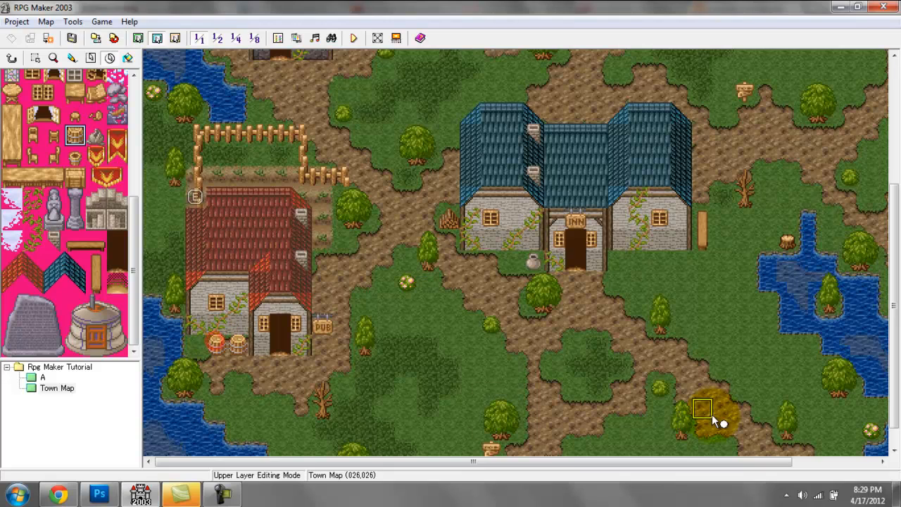
Step: Place a horizontal wooden bench on the grass south of the inn's eastern wing
drag(895, 372, 894, 249)
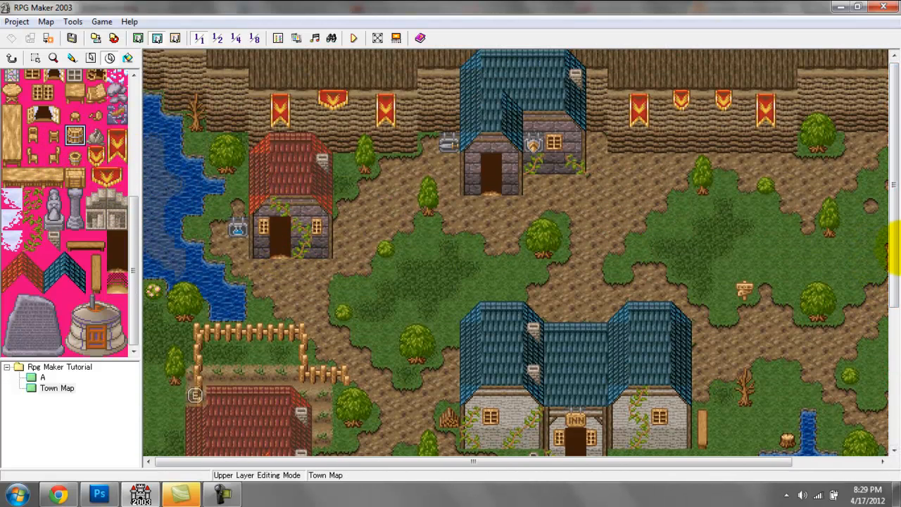
drag(896, 253, 896, 314)
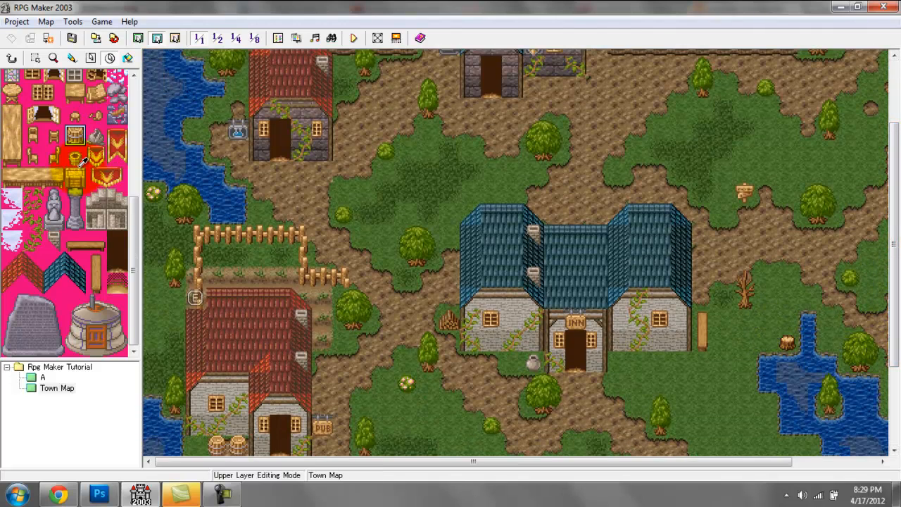
drag(76, 242, 96, 242)
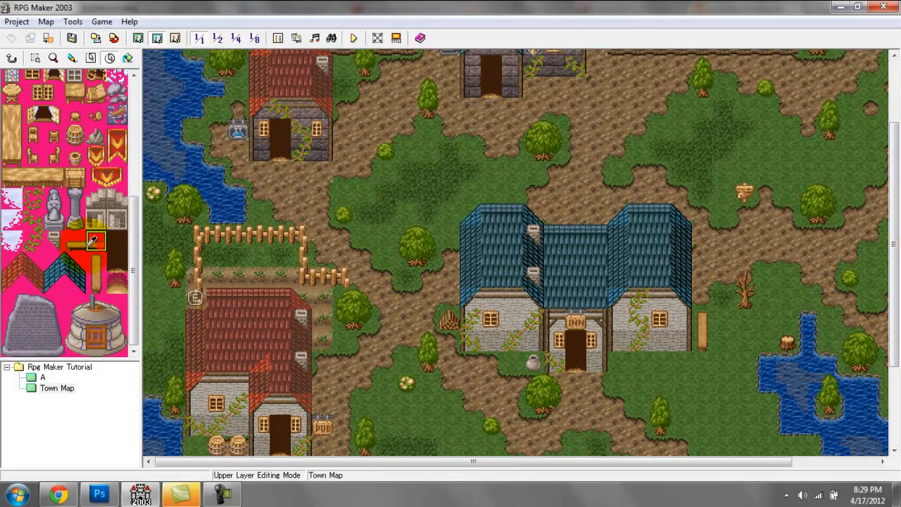
click(679, 363)
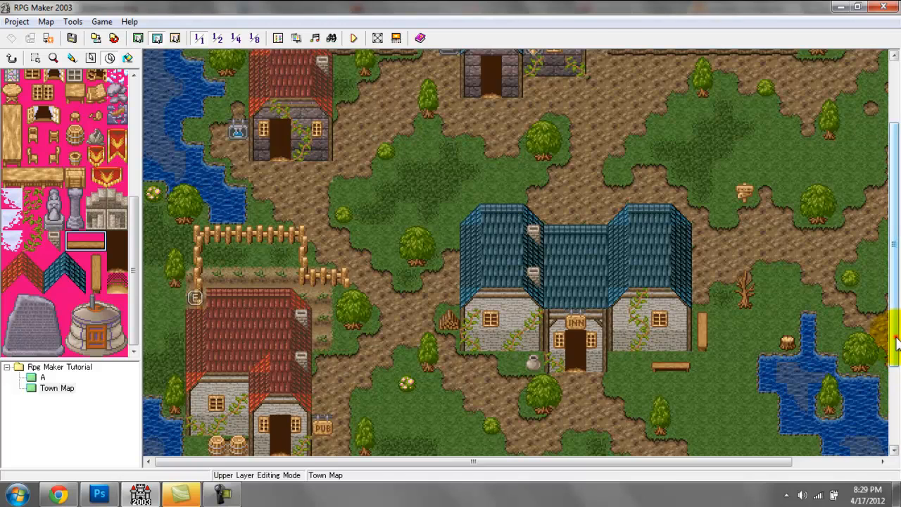
drag(896, 343, 894, 322)
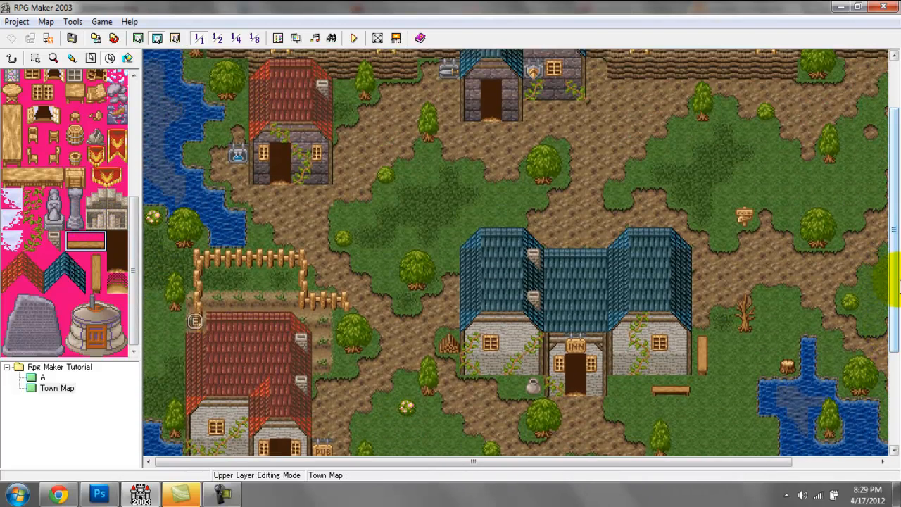
drag(897, 280, 889, 368)
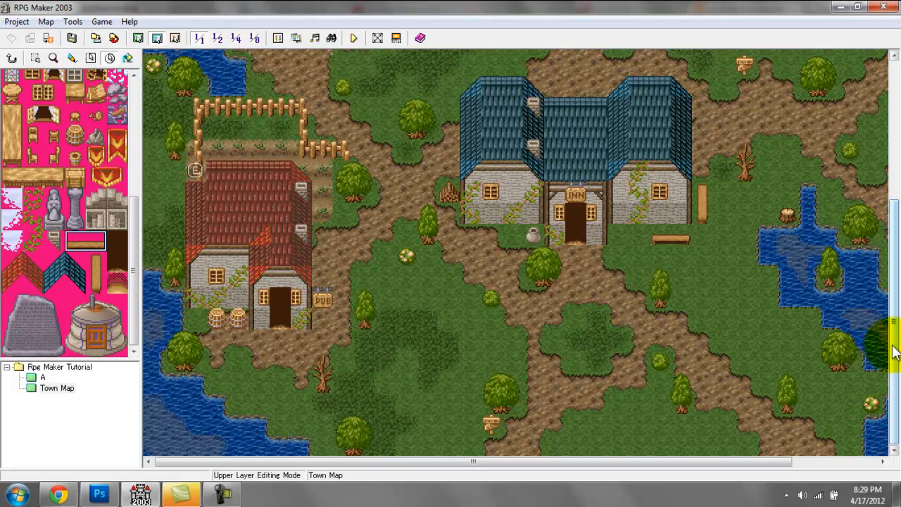
drag(893, 353, 894, 290)
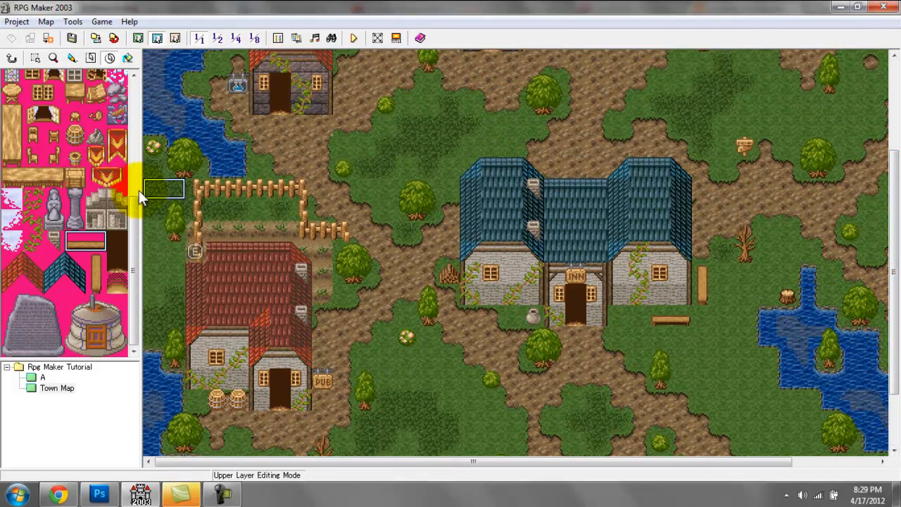
drag(134, 191, 126, 131)
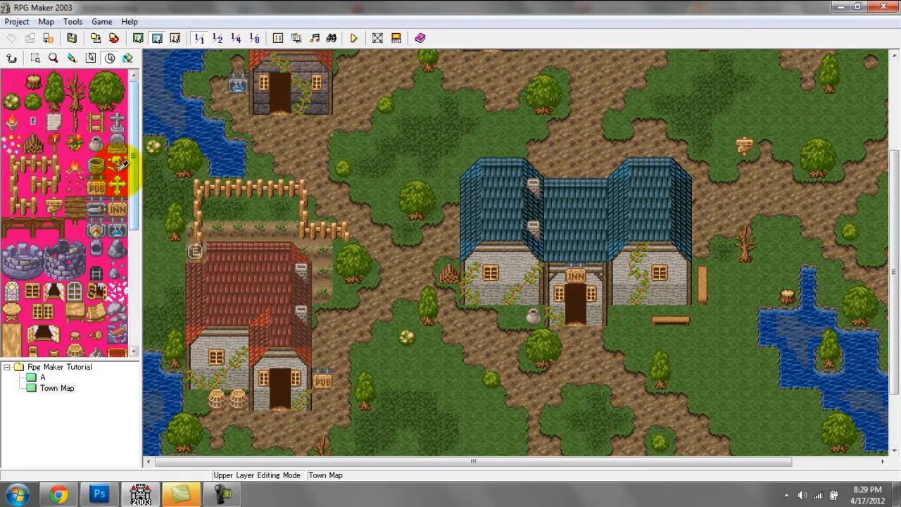
Step: In event editing mode, place the party starting position on the southern dirt path, beside the signpost below the tree
drag(892, 373, 897, 415)
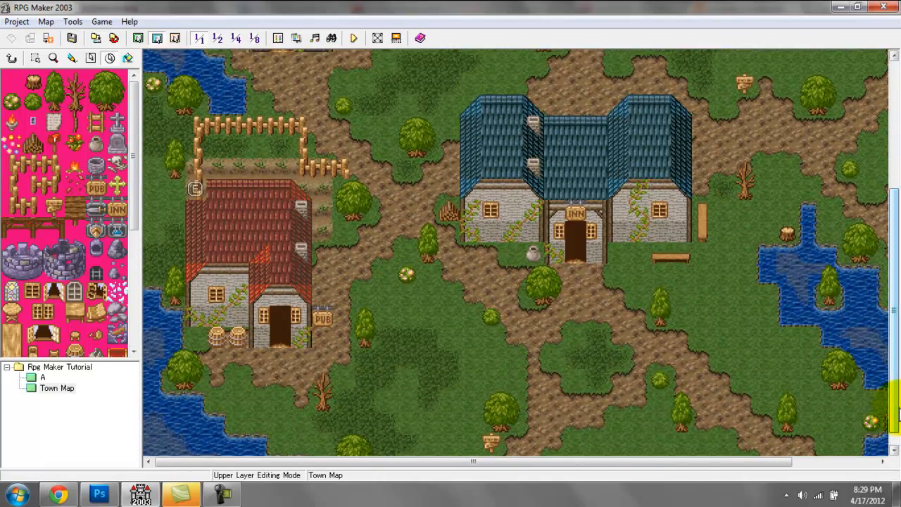
click(176, 38)
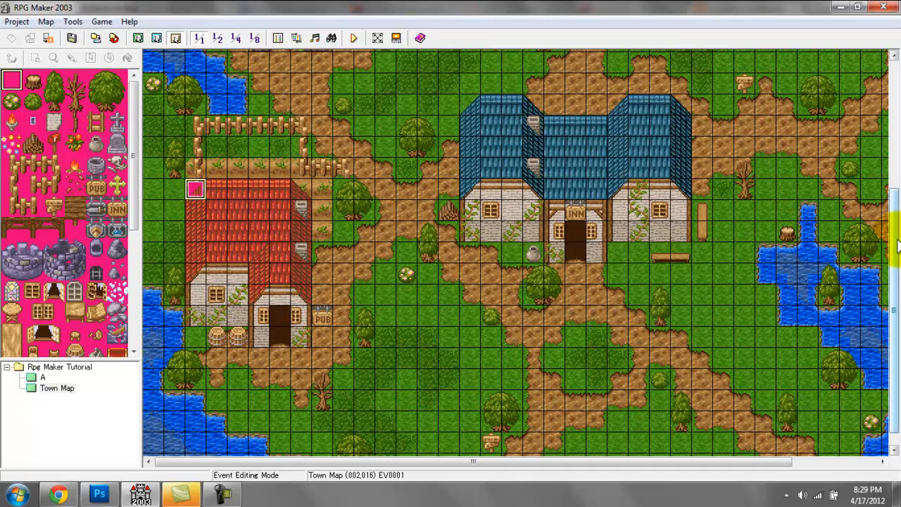
drag(895, 231, 895, 305)
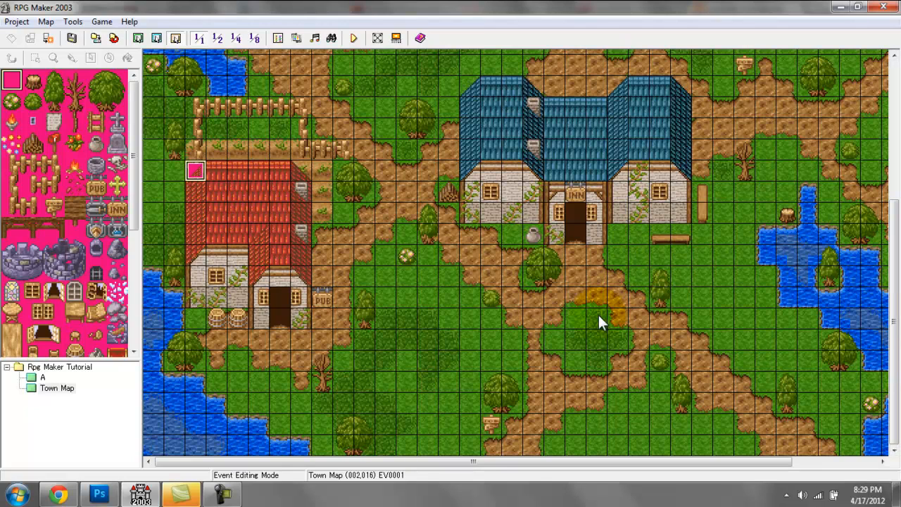
right_click(514, 443)
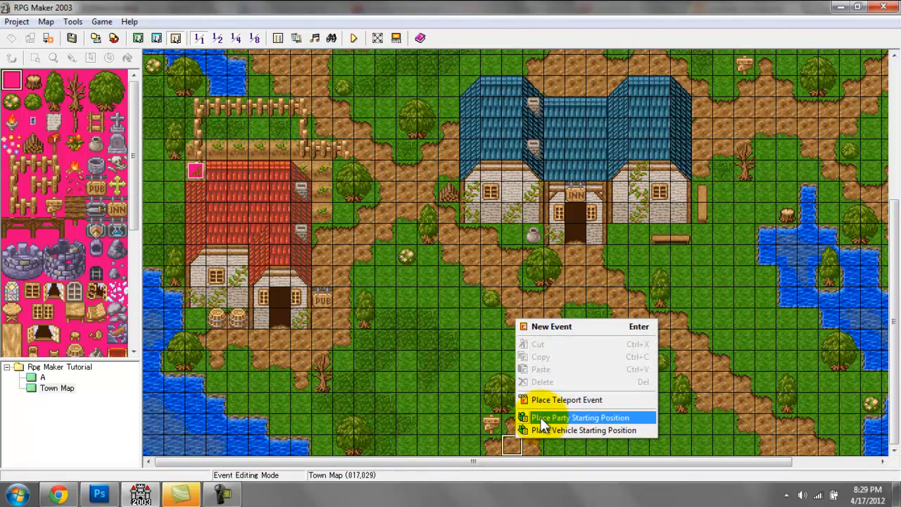
click(541, 417)
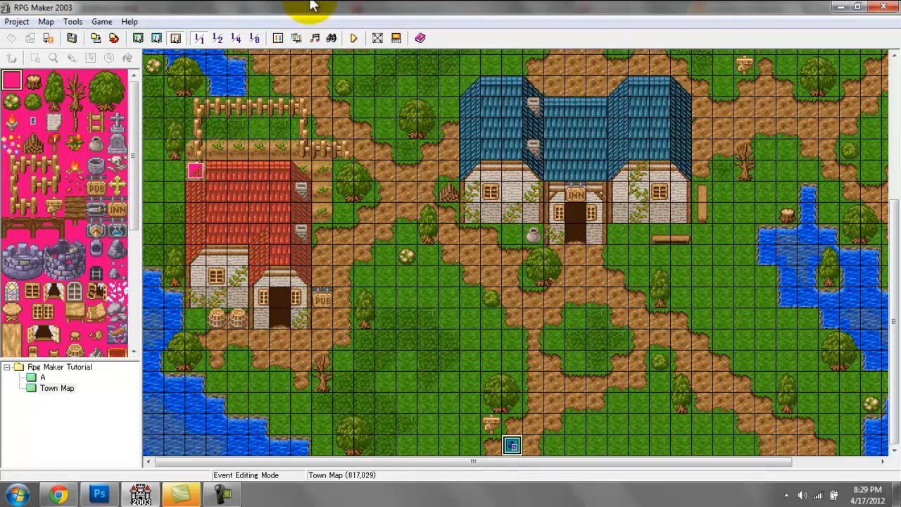
Step: Start a test play, saving the map changes, and begin a new game
click(352, 40)
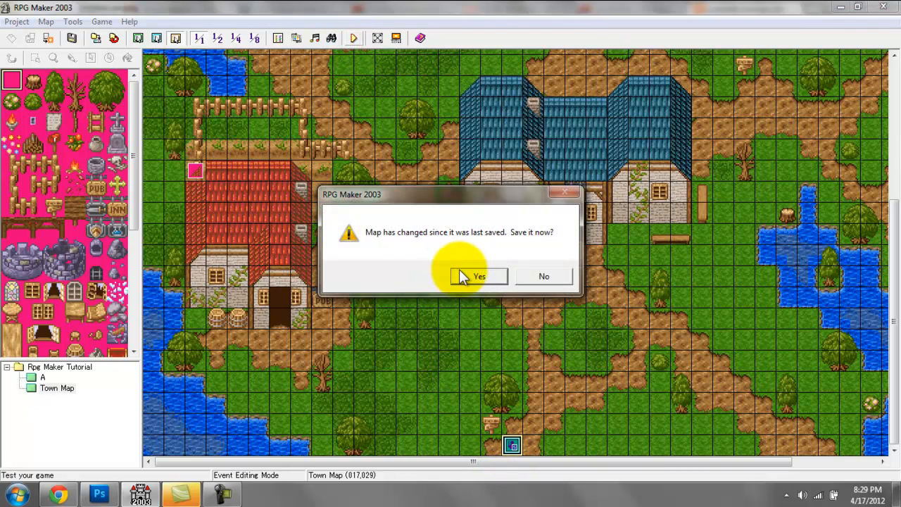
click(465, 275)
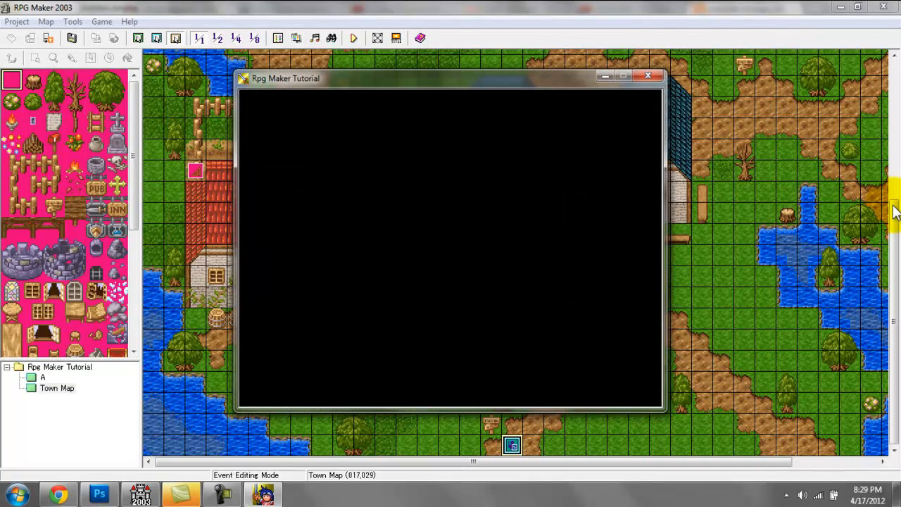
key(Return)
Step: Walk the hero past the inn's benches and door, between pub and inn, and up to the northern blue-roofed shop
key(Up)
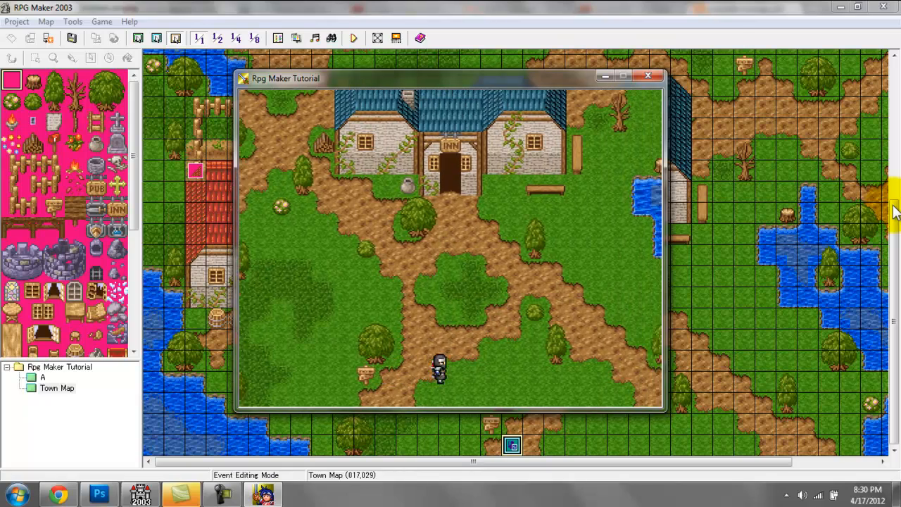
key(Right)
key(Up)
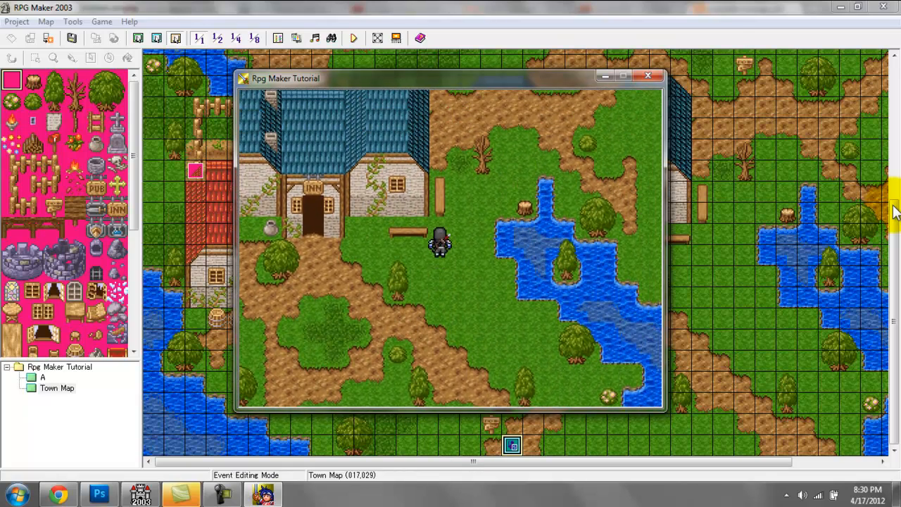
key(Left)
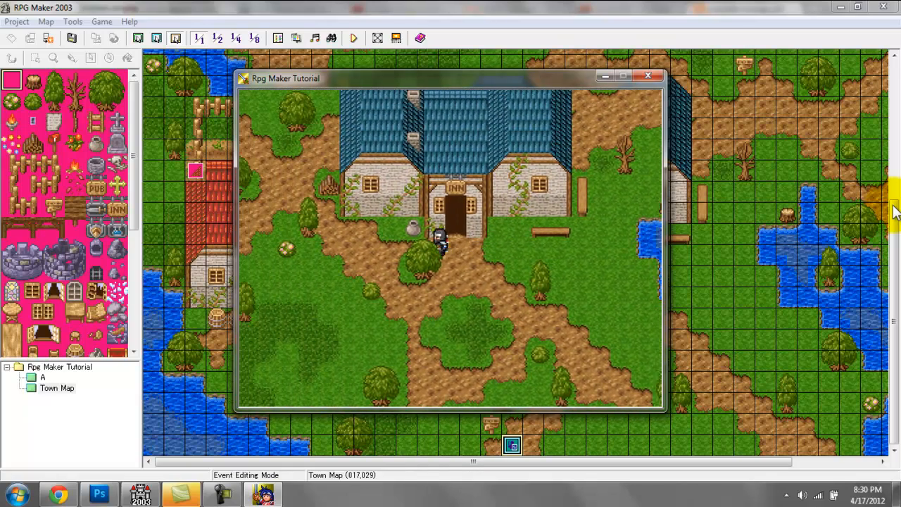
key(Up)
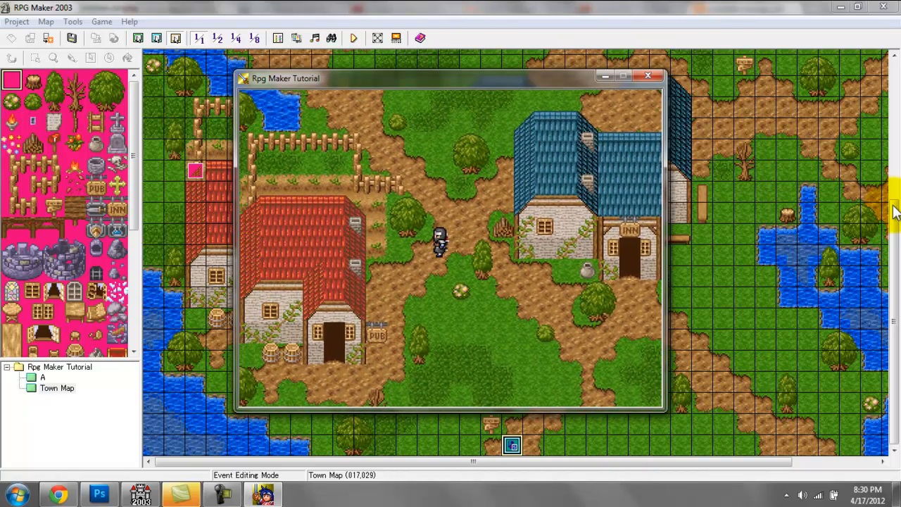
key(Up)
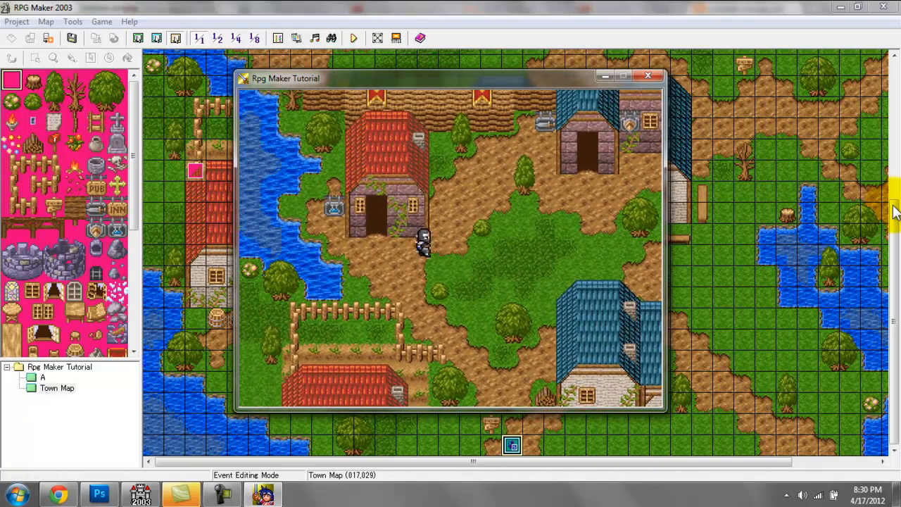
key(Right)
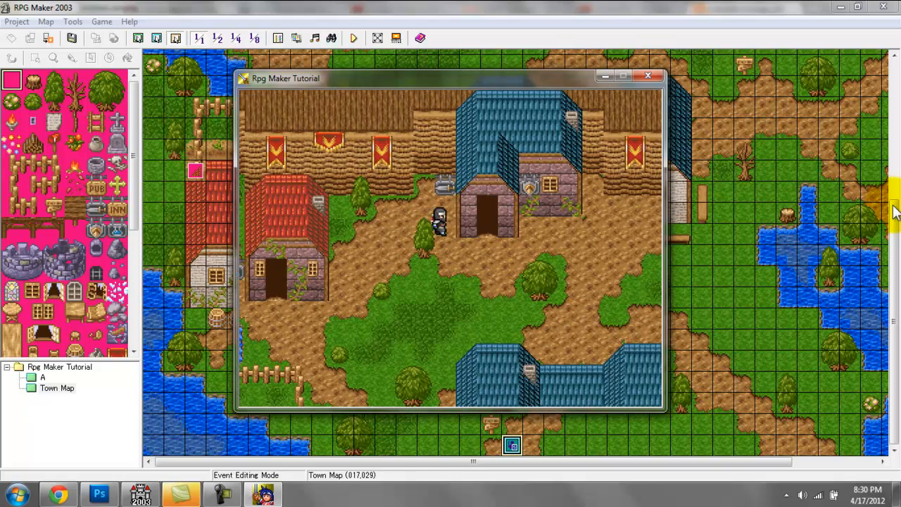
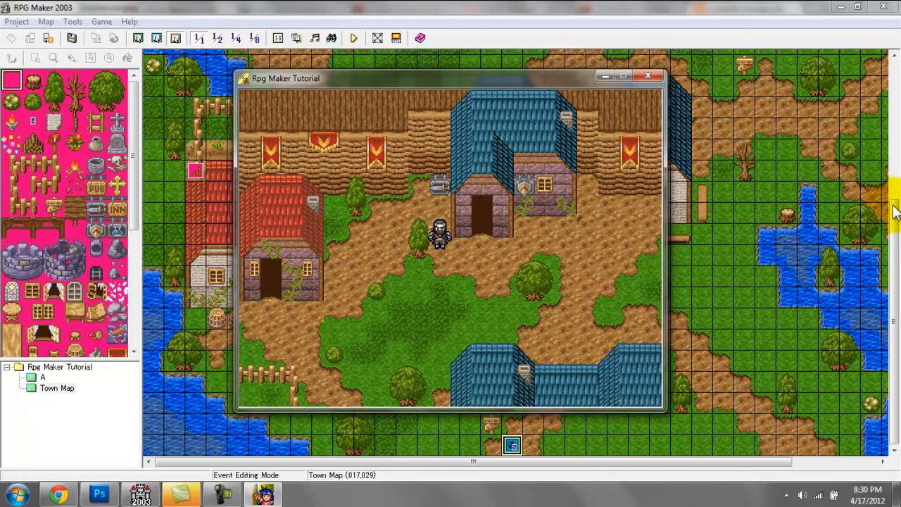
Step: Walk the hero into the northern shop's doorway and back southwest towards the small red-roofed house
key(Left)
key(Right)
key(Up)
key(Down)
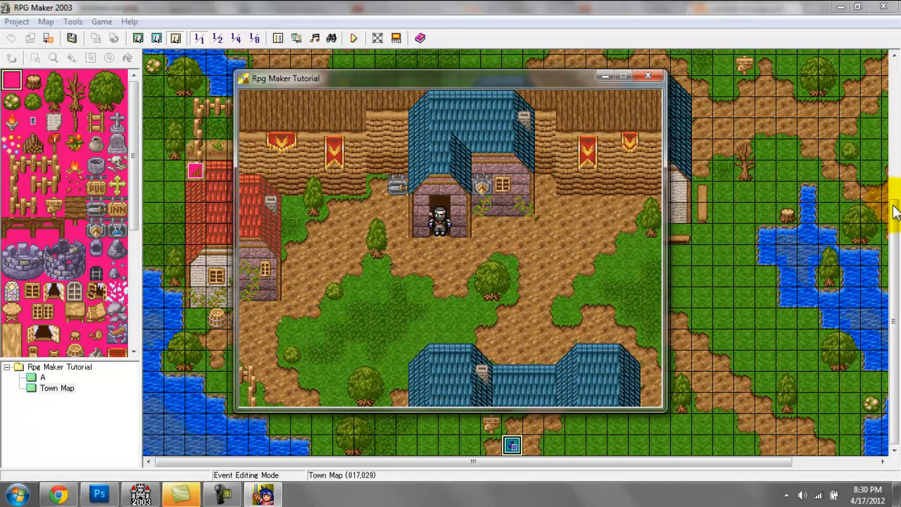
key(Left)
key(Left)
key(Up)
key(Down)
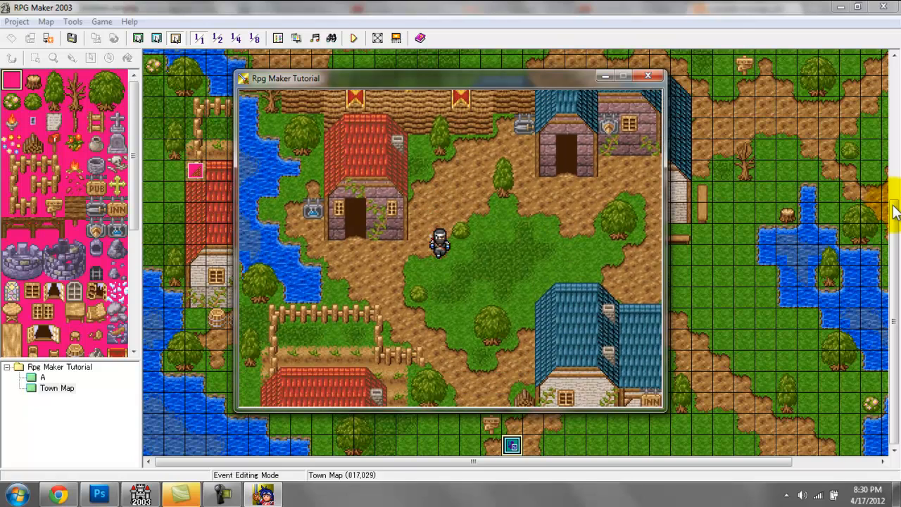
Step: Walk the hero by the fenced garden and pub roof, then down along the path to the pub sign
key(Left)
key(Right)
key(Down)
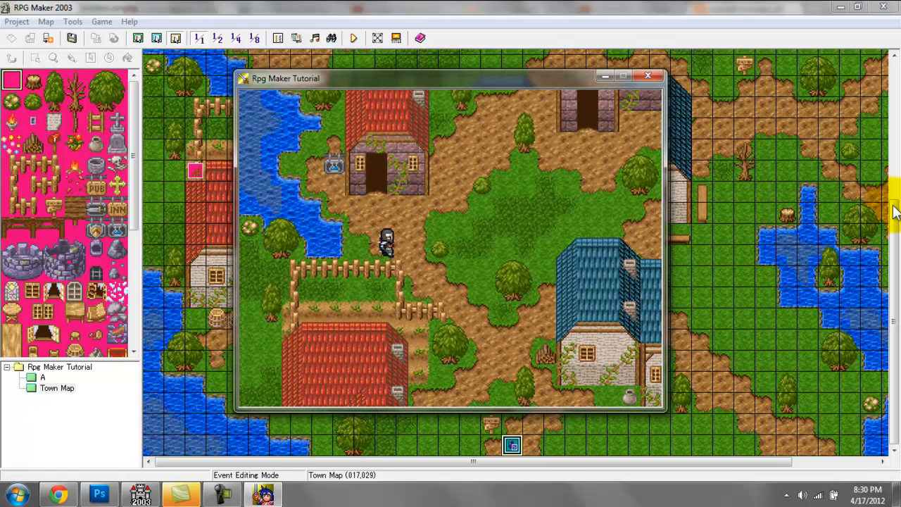
key(Left)
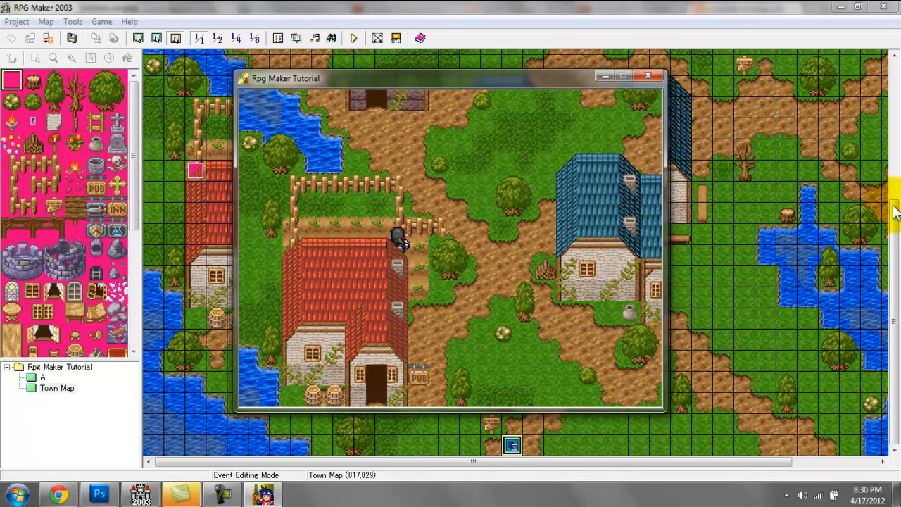
key(Down)
key(Down)
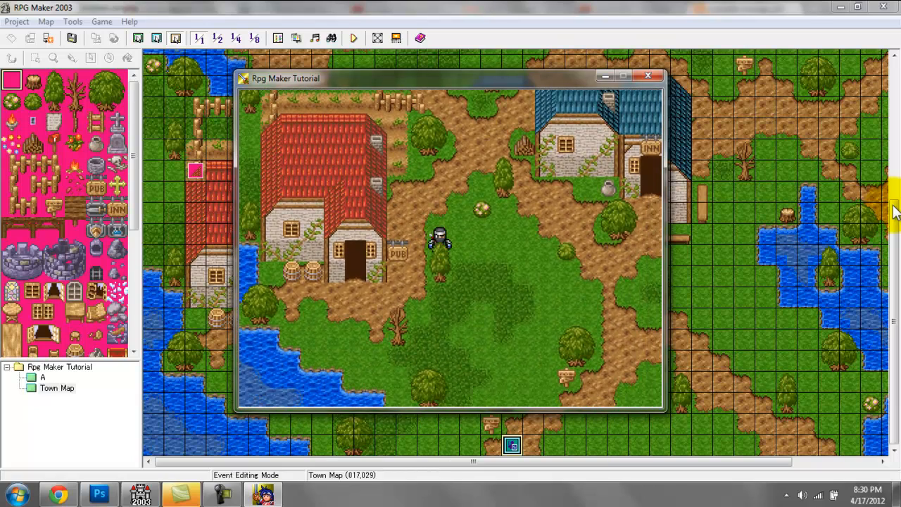
key(Down)
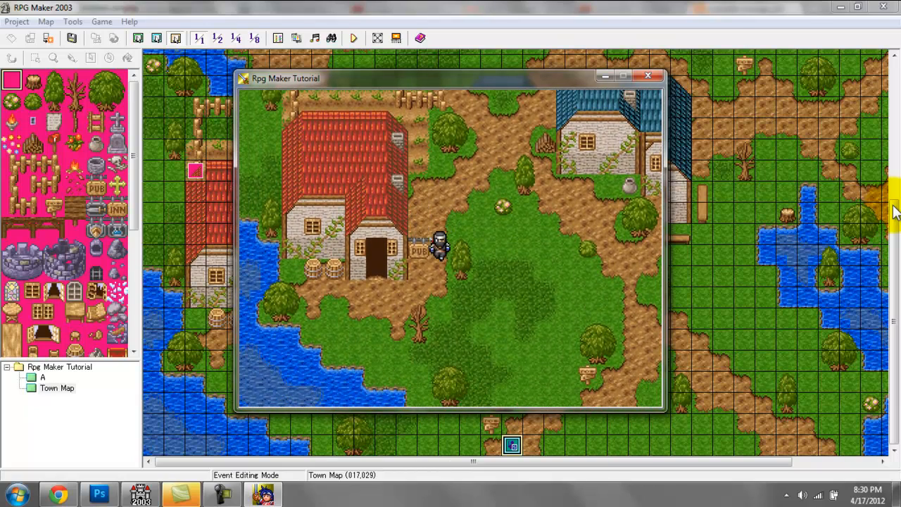
Step: Test how the hero overlaps the pub sign by walking around it from several sides, and end the test play
key(Right)
key(Up)
key(Left)
key(Right)
key(Down)
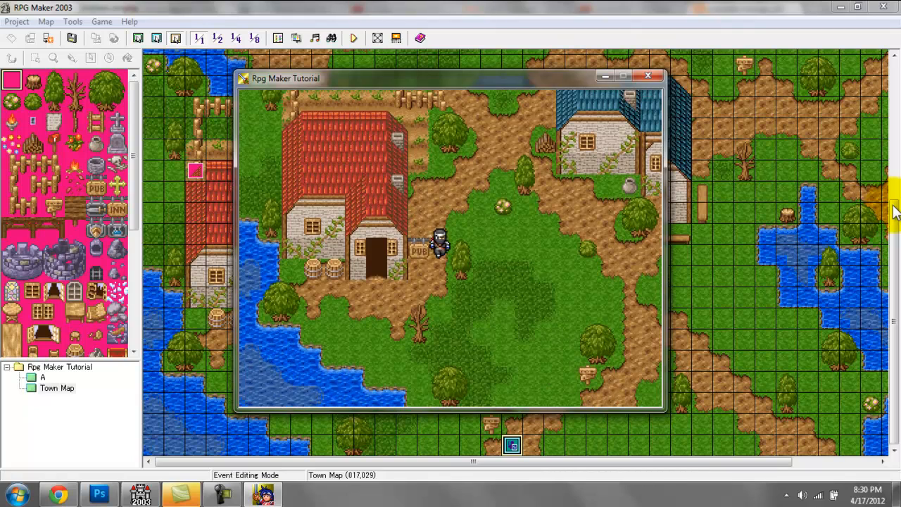
key(Left)
key(Right)
key(Up)
key(Left)
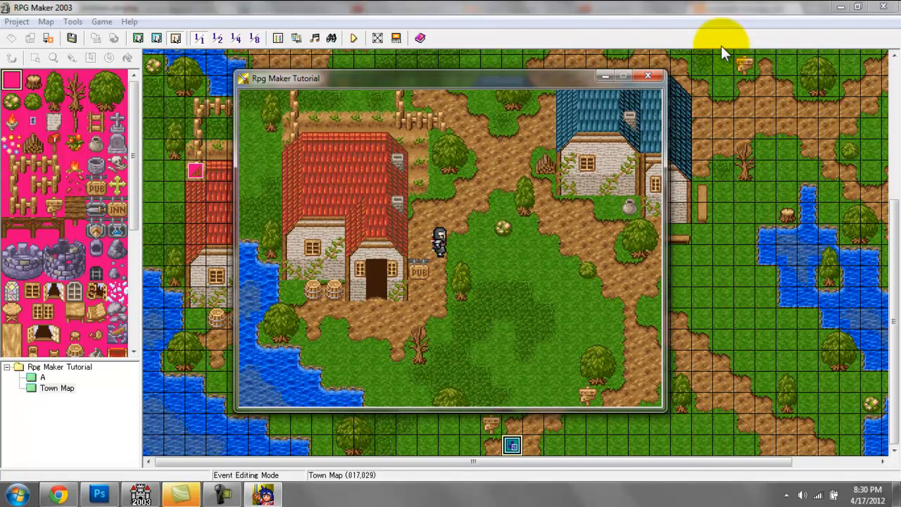
click(654, 79)
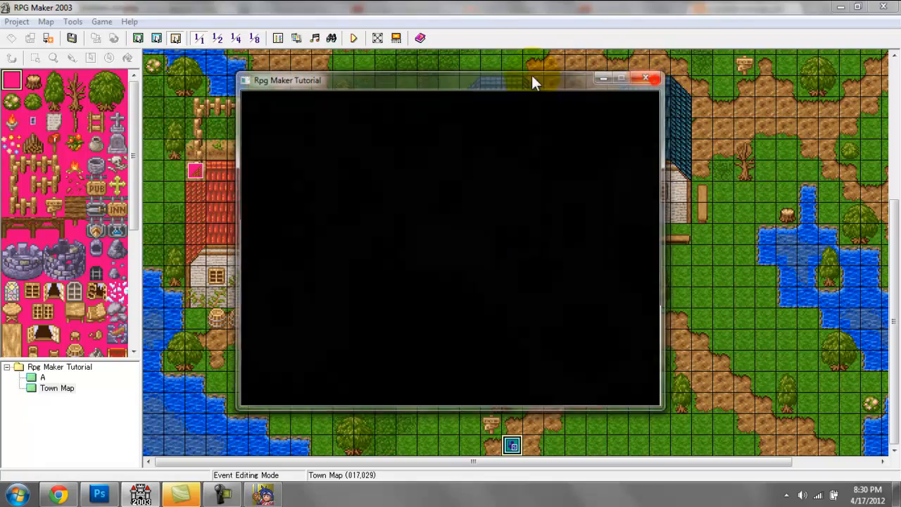
Step: Check the upper-layer passability of the pub sign in the Town tileset
click(275, 36)
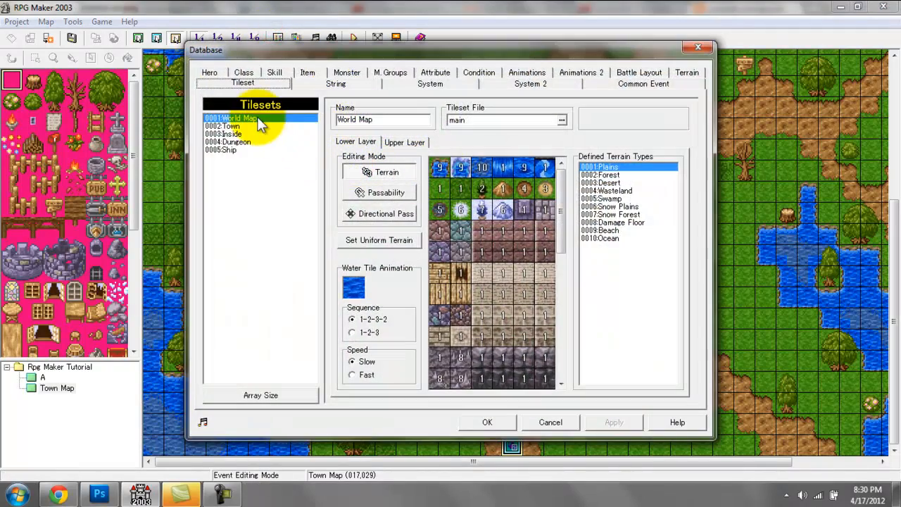
click(257, 127)
click(411, 142)
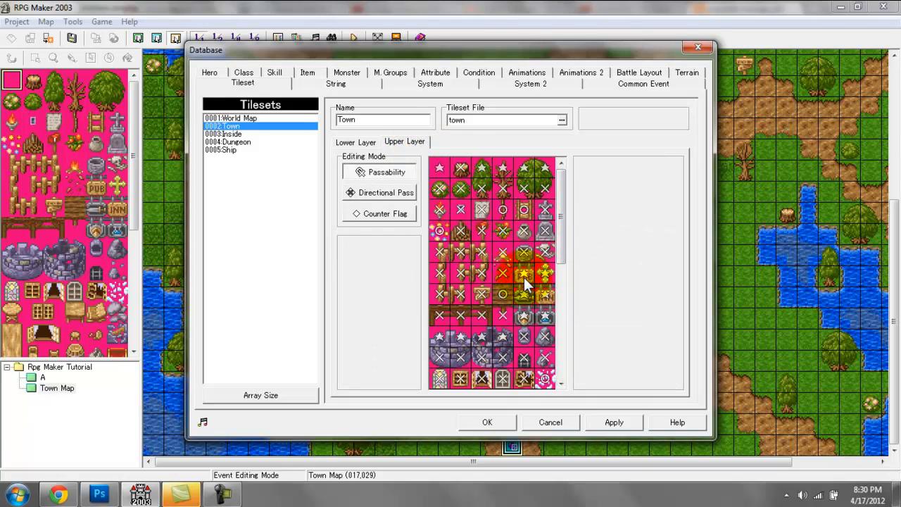
click(487, 422)
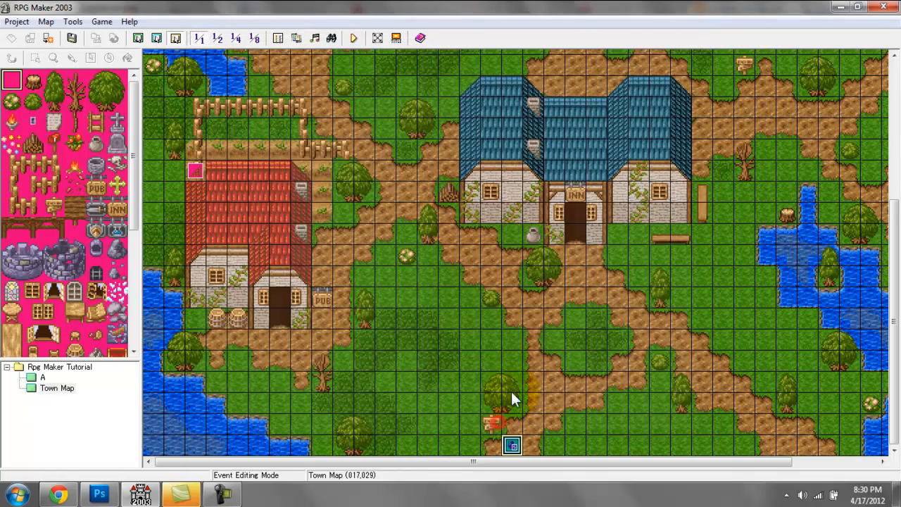
double_click(326, 296)
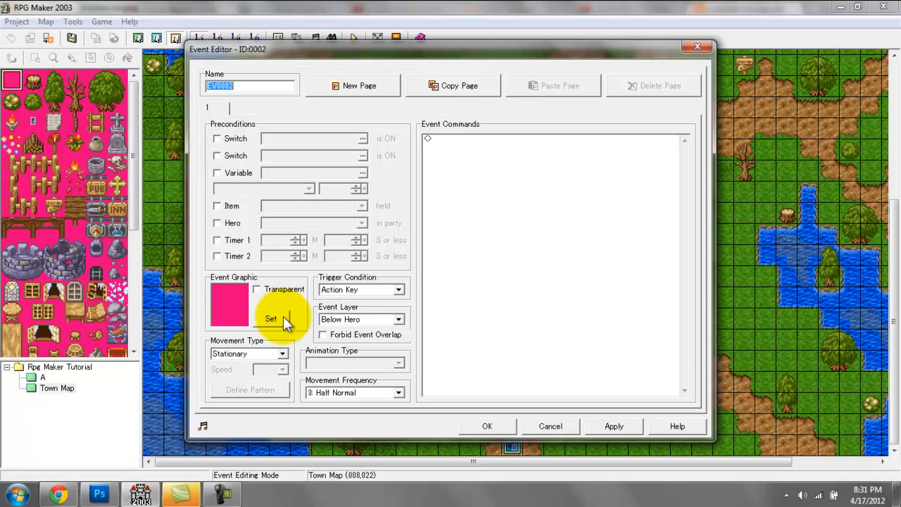
click(271, 319)
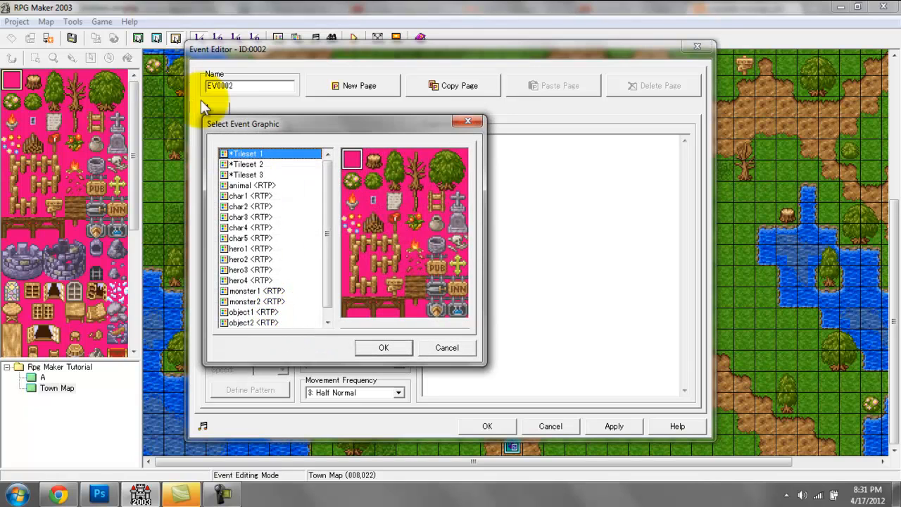
click(479, 122)
click(697, 46)
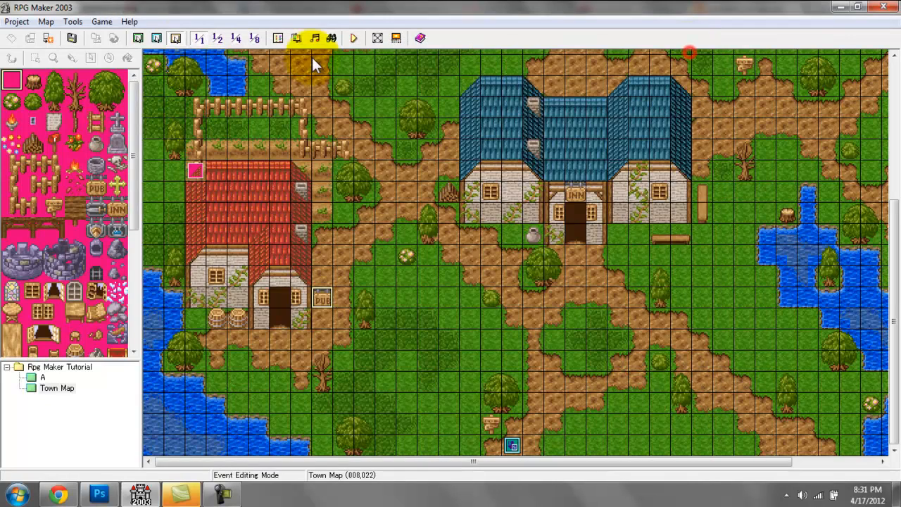
Step: Create an event on the pub sign's tile and give it the PUB sign graphic from Tileset 1
double_click(326, 301)
click(272, 319)
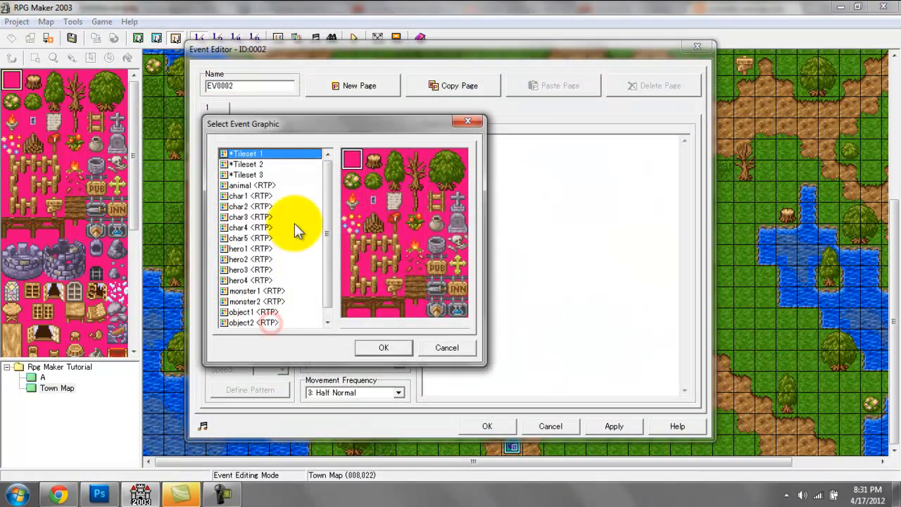
click(292, 174)
click(288, 164)
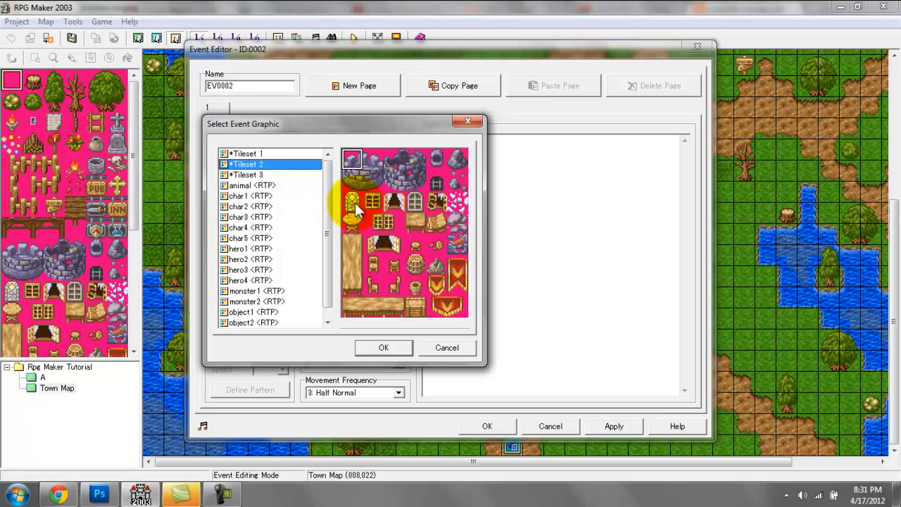
click(301, 154)
double_click(436, 265)
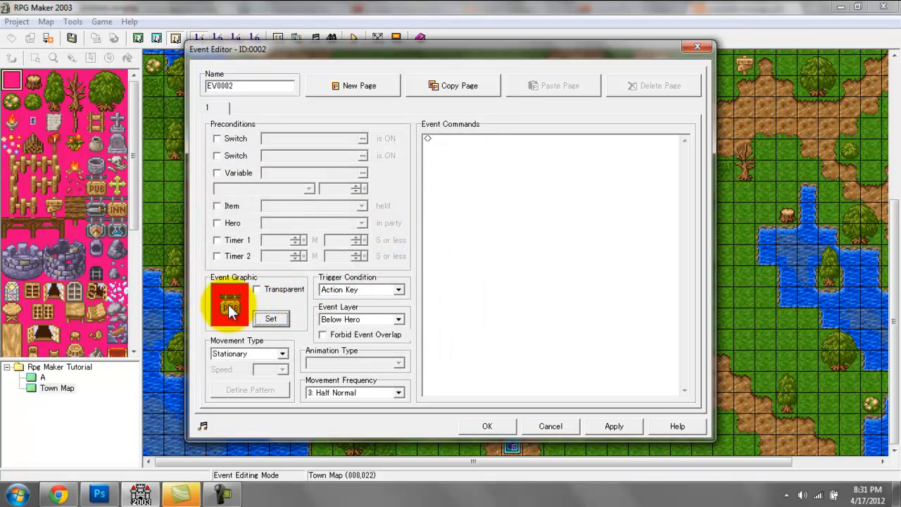
Step: Set the pub sign event's layer to Above Hero and save the event
click(386, 320)
click(380, 344)
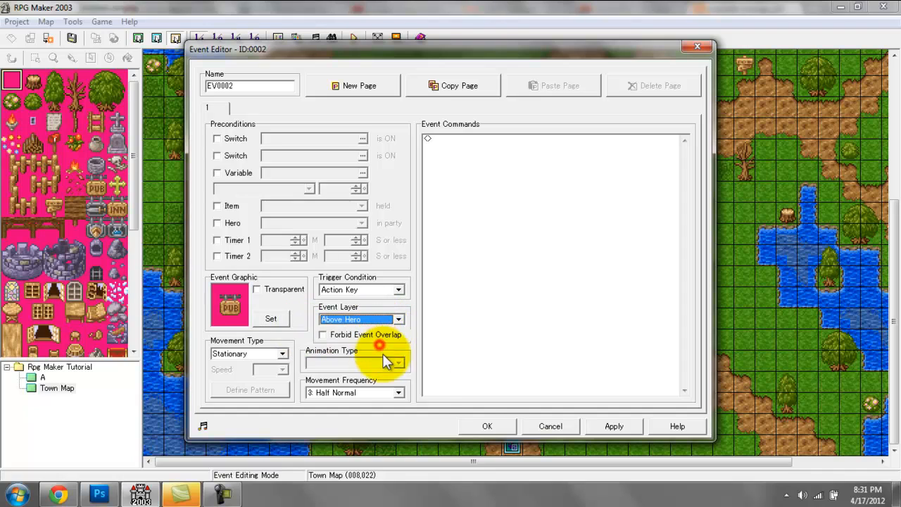
click(492, 427)
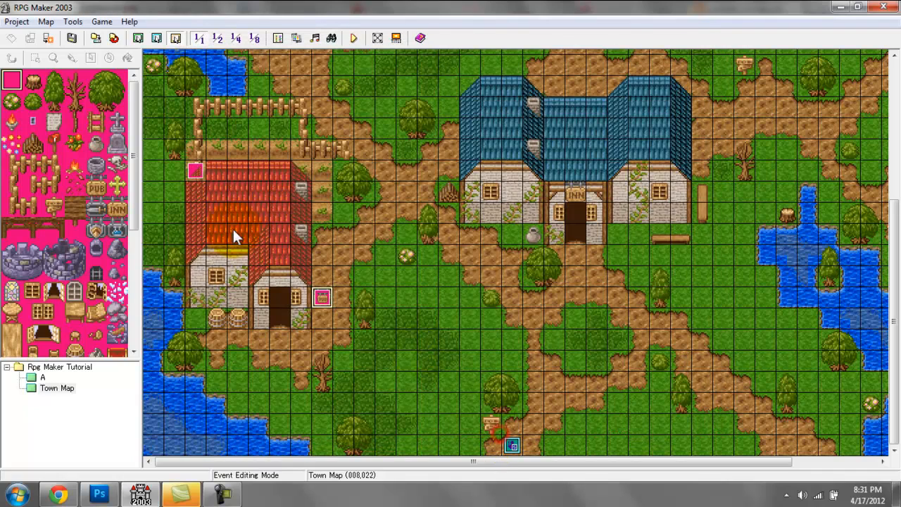
Step: Save the changed map and start a new game in test play
click(353, 38)
click(488, 279)
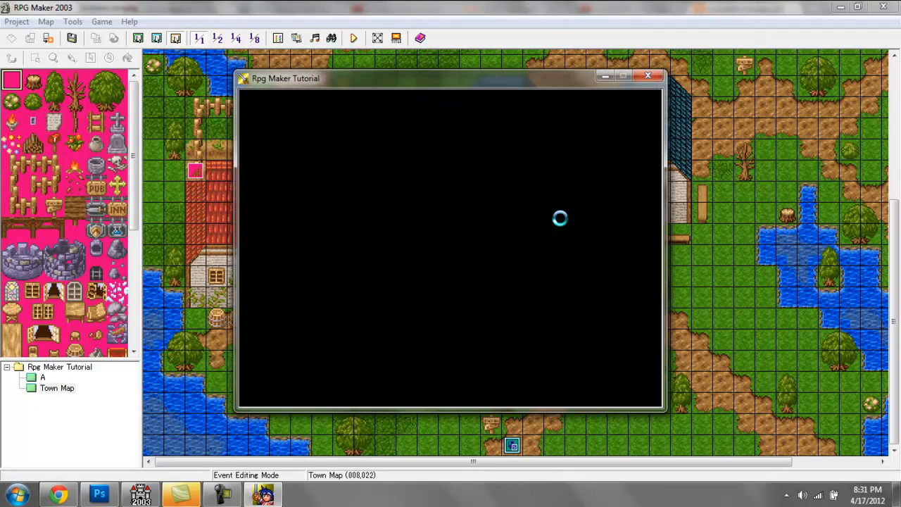
key(Return)
Step: Walk the hero up through the pub sign from below and around to the back of the pub to check the overlap
key(Left)
key(Up)
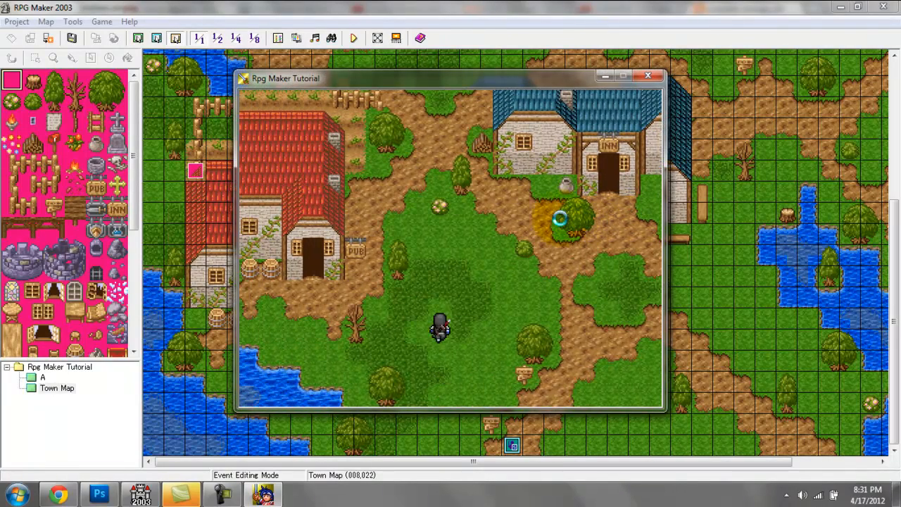
key(Left)
key(Up)
key(Left)
key(Up)
key(Down)
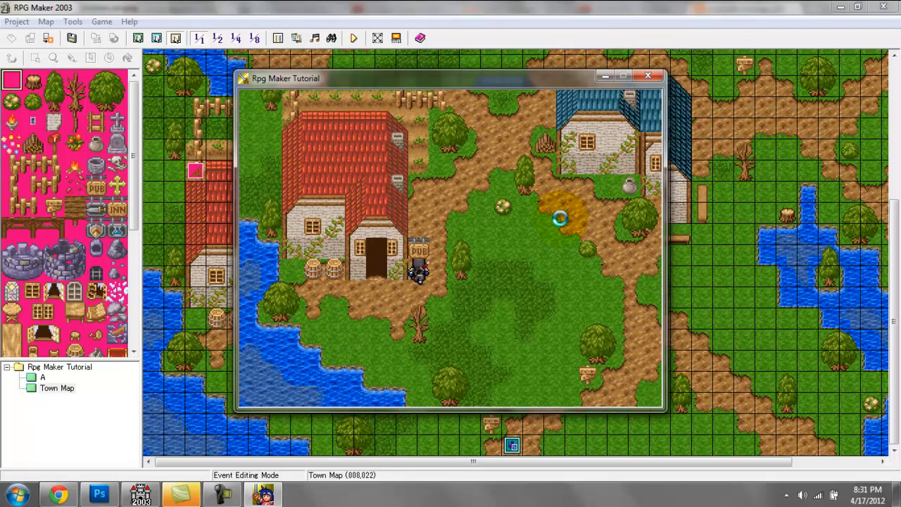
key(Up)
key(Left)
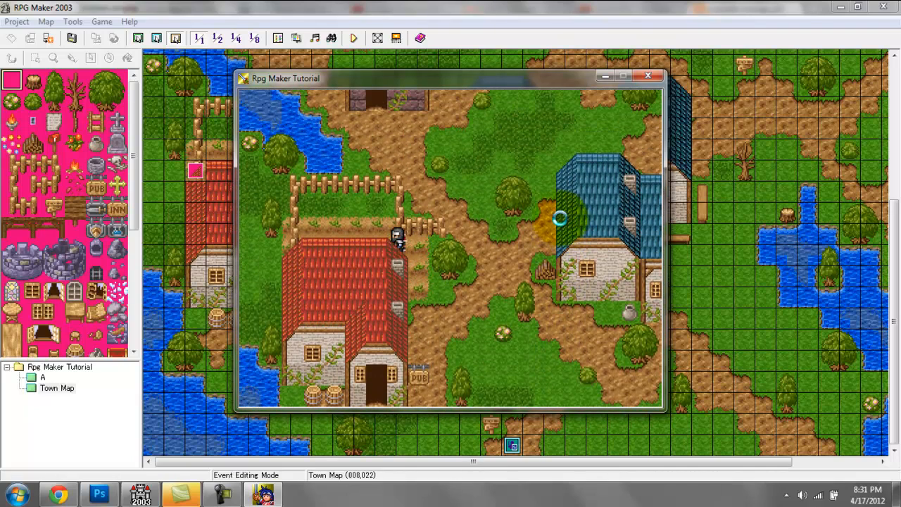
Step: Walk the hero back down past the pub sign and around the bare tree south of the pub
key(Right)
key(Down)
key(Left)
key(Down)
key(Right)
key(Down)
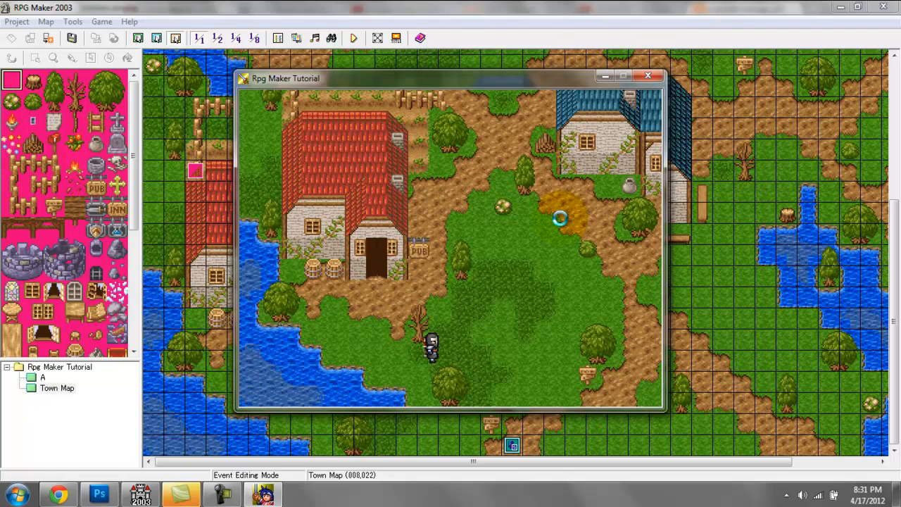
key(Left)
key(Up)
key(Right)
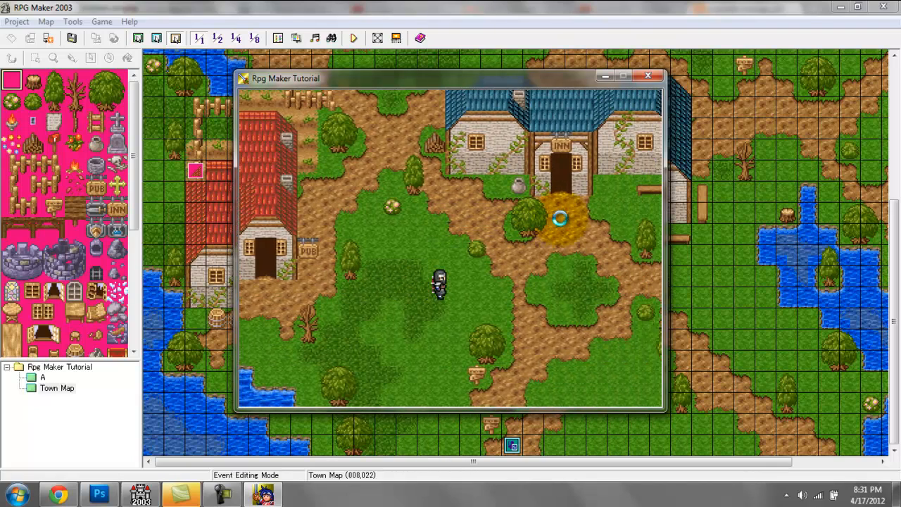
Step: Walk the hero east past the inn to the lake shore and back, checking how the terrain and trees behave
key(Right)
key(Down)
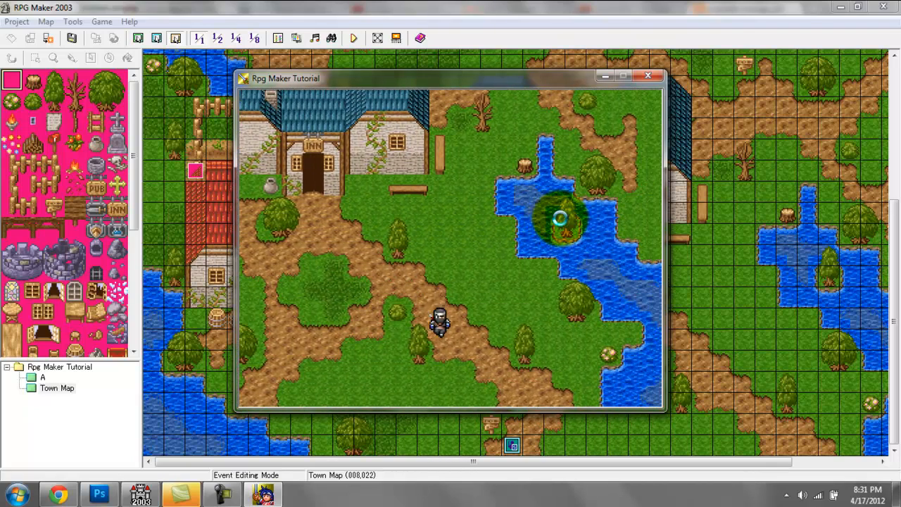
key(Down)
key(Right)
key(Up)
key(Right)
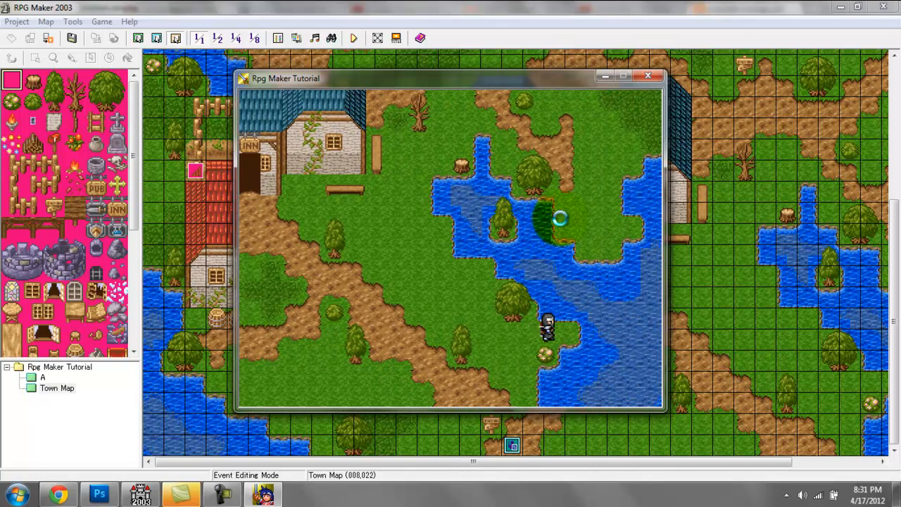
key(Left)
key(Up)
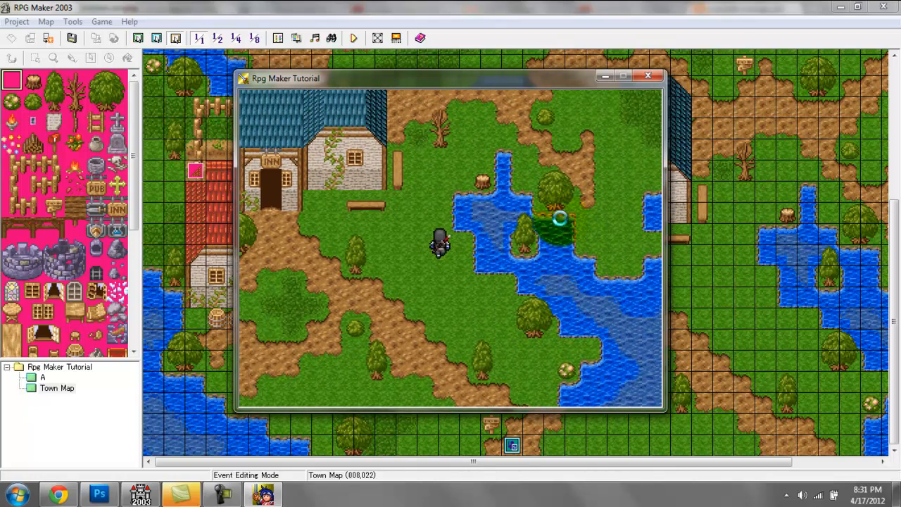
Step: Walk the hero north past the inn, along the town wall and back to the central grass, and end the test play
key(Left)
key(Up)
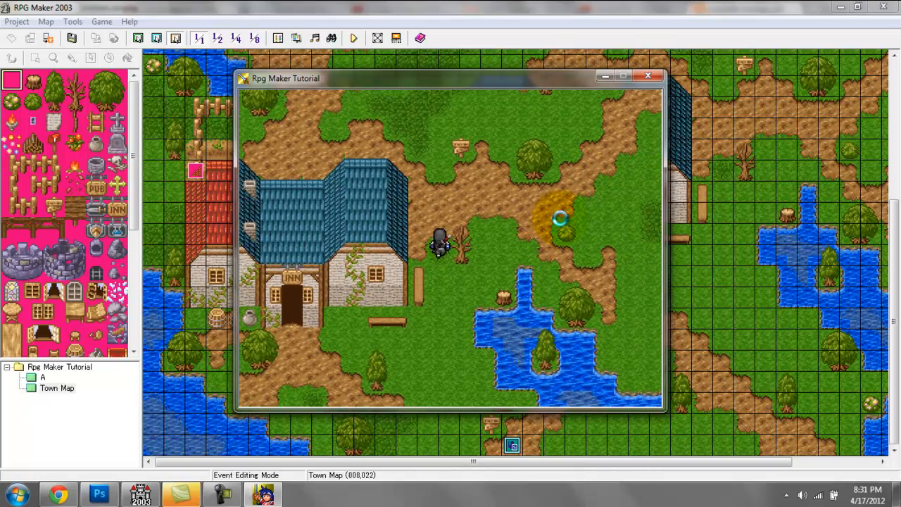
key(Right)
key(Up)
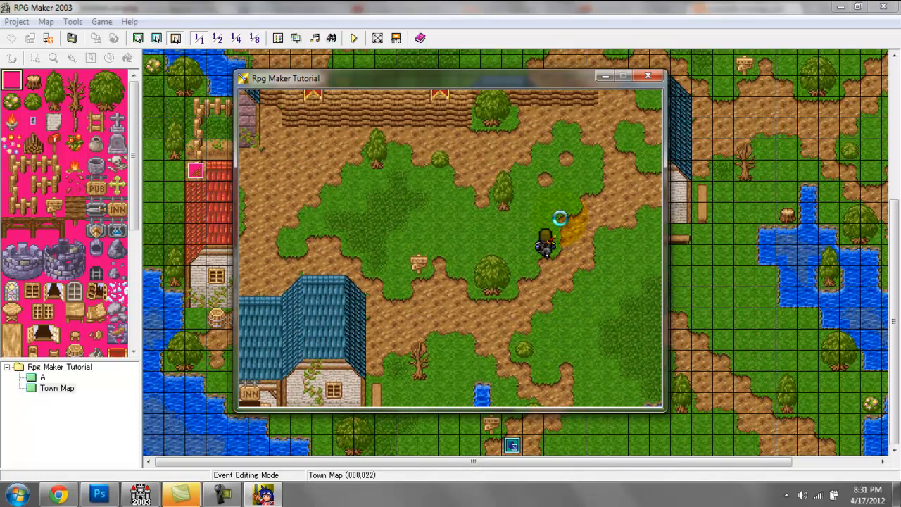
key(Up)
key(Left)
key(Left)
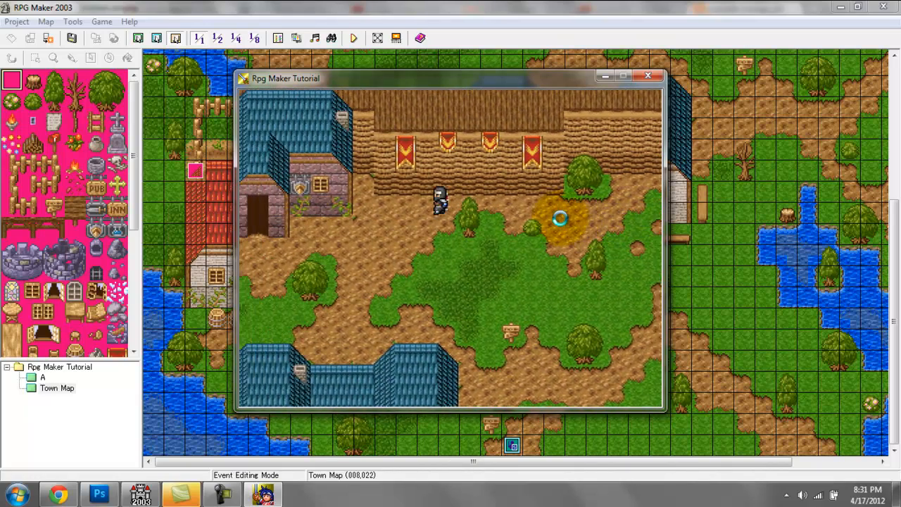
key(Down)
key(Left)
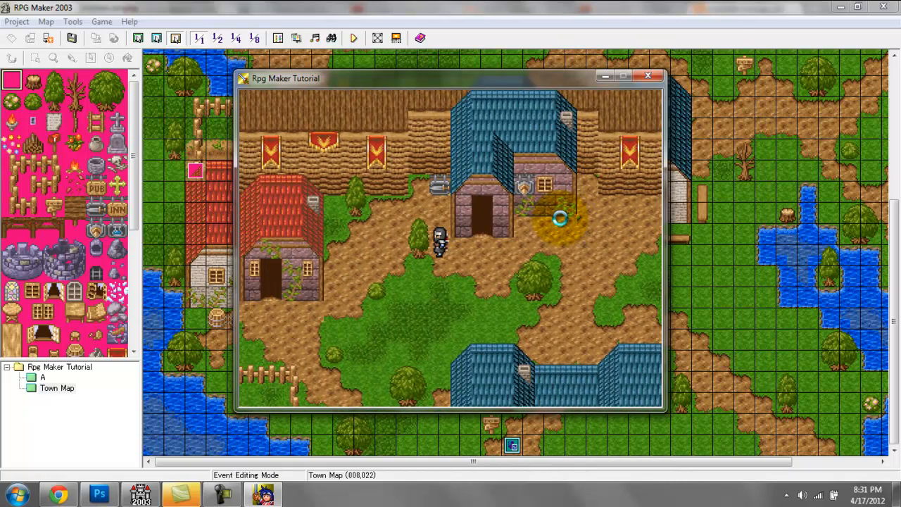
key(Down)
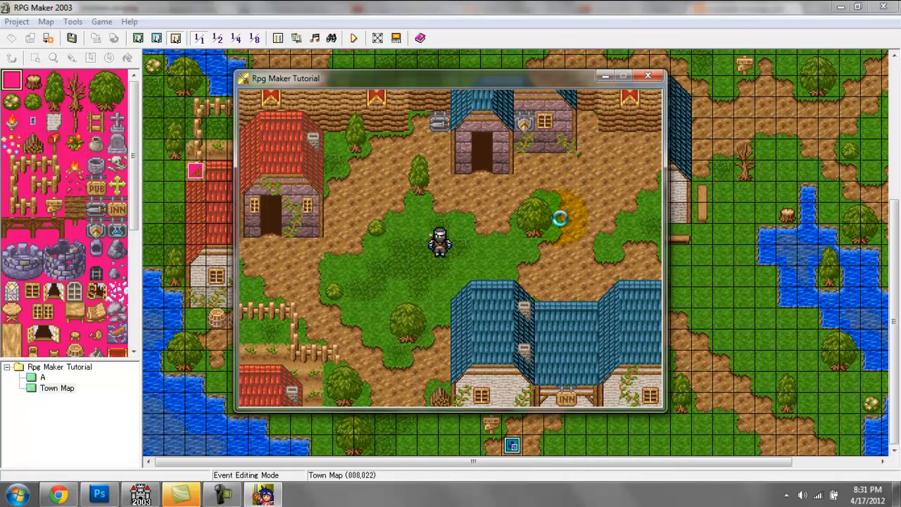
click(650, 77)
Step: Create an event on the pub's lower doorway tile and choose the wooden plank door from the object1 graphics
drag(886, 257, 889, 160)
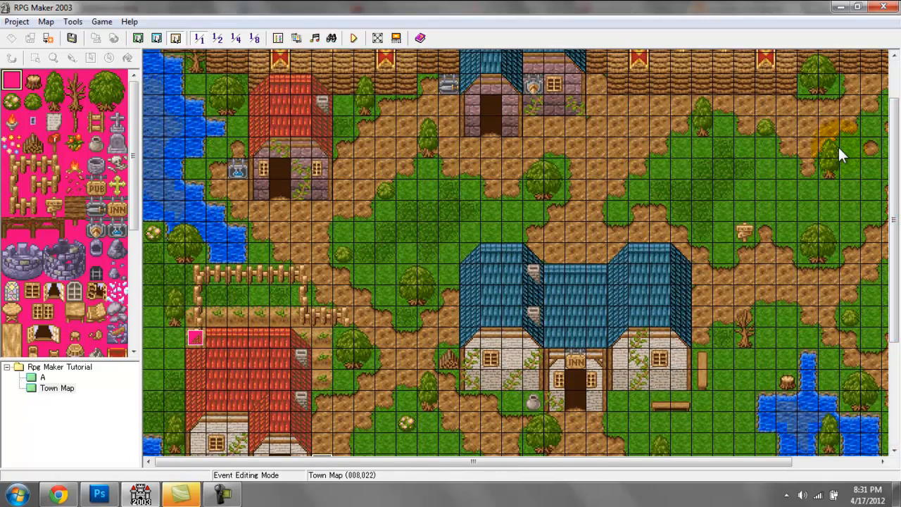
drag(894, 197, 894, 247)
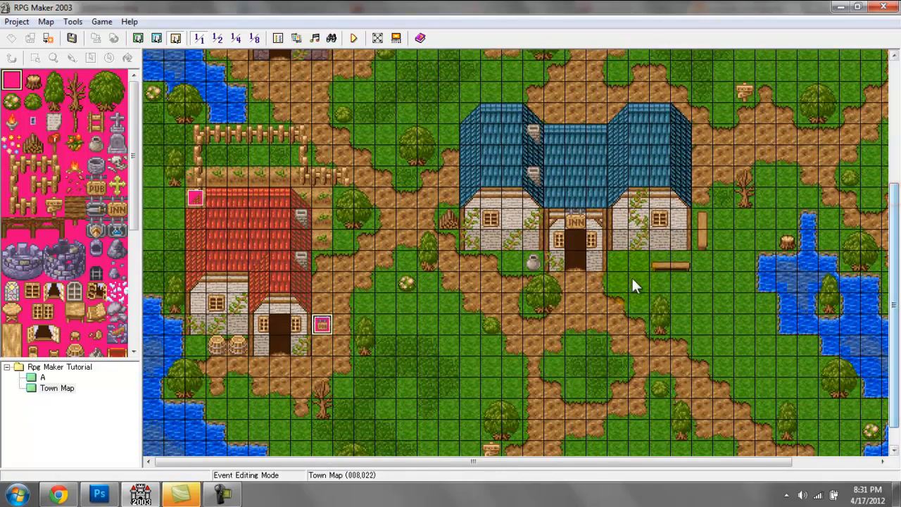
click(581, 265)
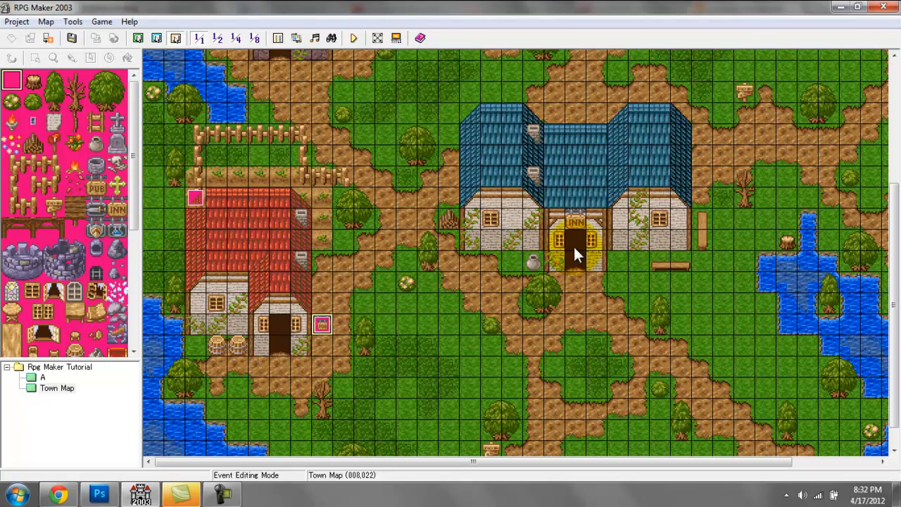
click(275, 348)
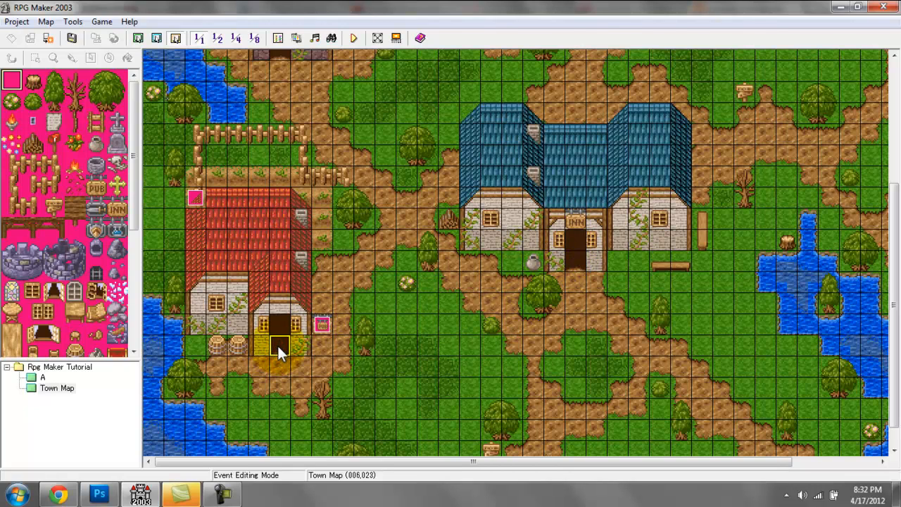
double_click(277, 344)
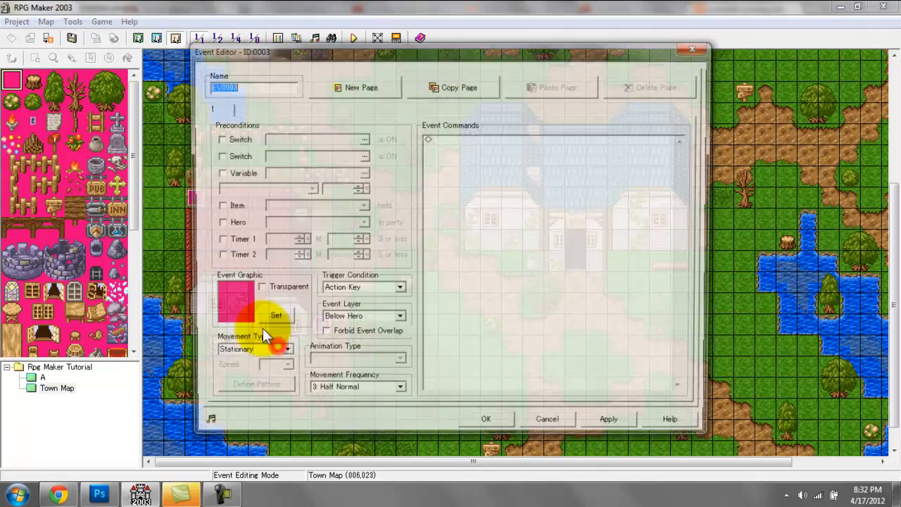
click(274, 314)
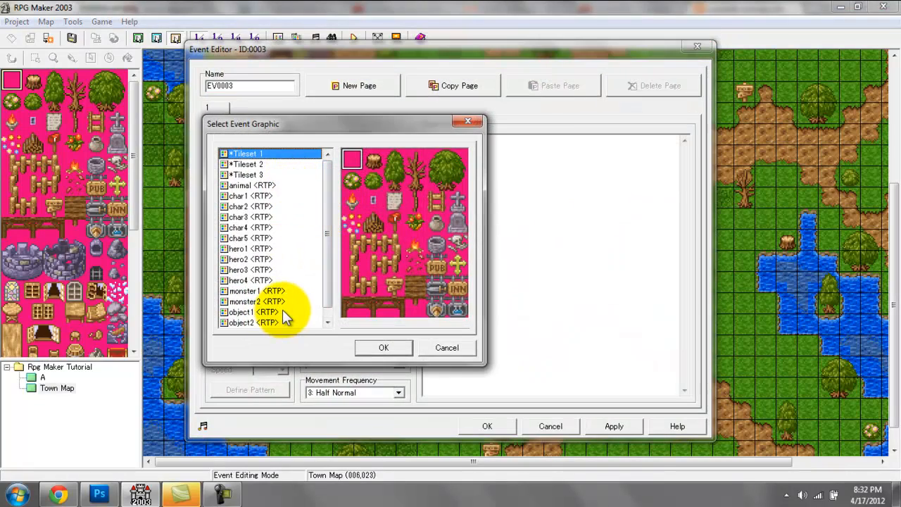
click(272, 323)
click(278, 312)
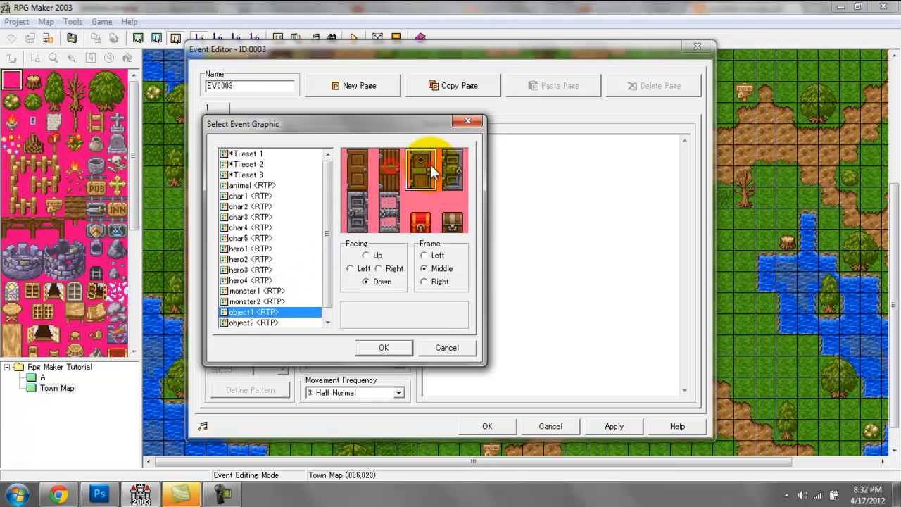
click(360, 184)
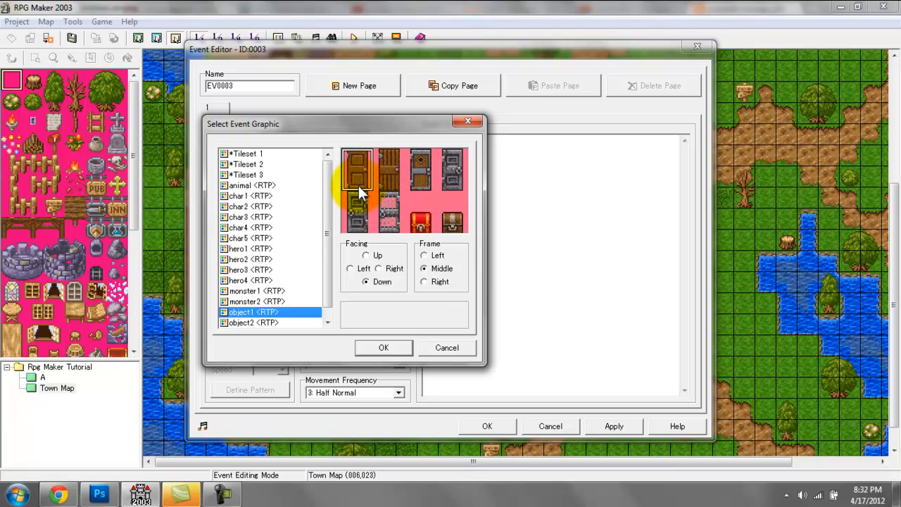
double_click(391, 163)
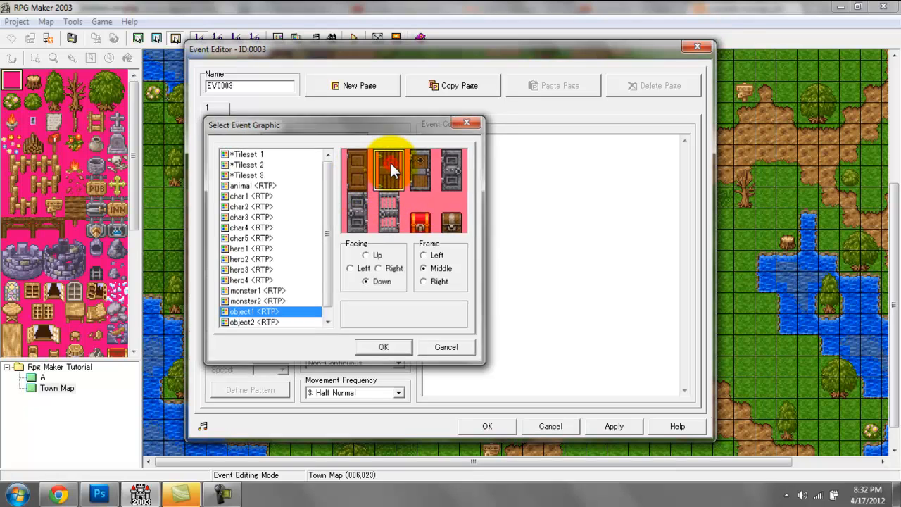
Step: Preview the object1 graphics in the Right, Up and Left facings, and return the facing to Down
click(282, 318)
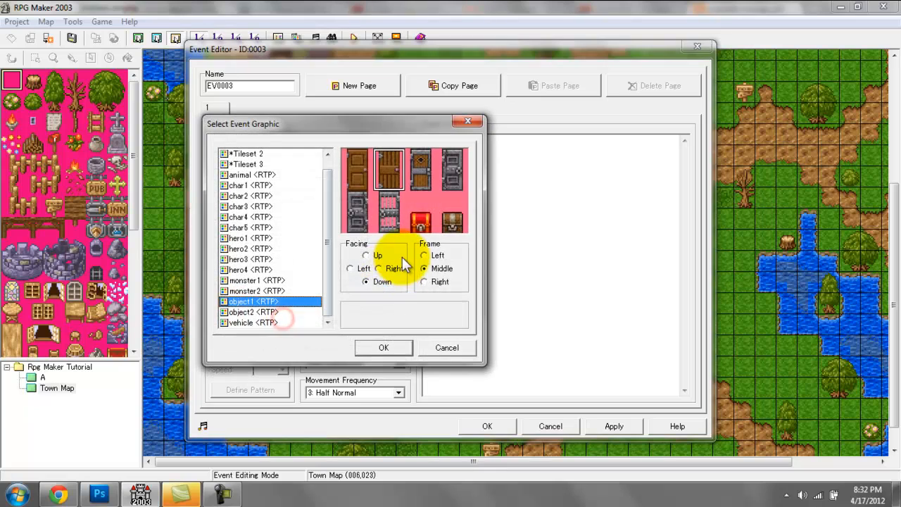
click(379, 268)
click(378, 256)
click(369, 272)
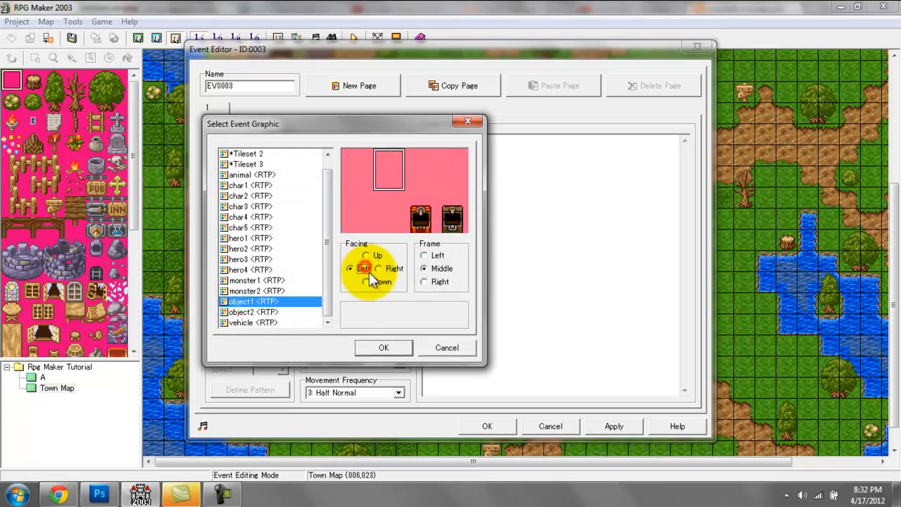
click(380, 282)
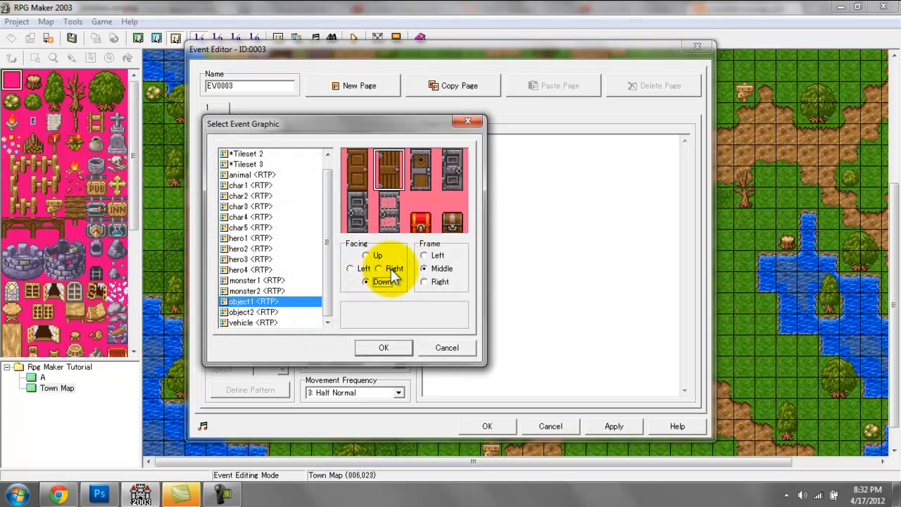
click(392, 271)
click(365, 268)
click(381, 282)
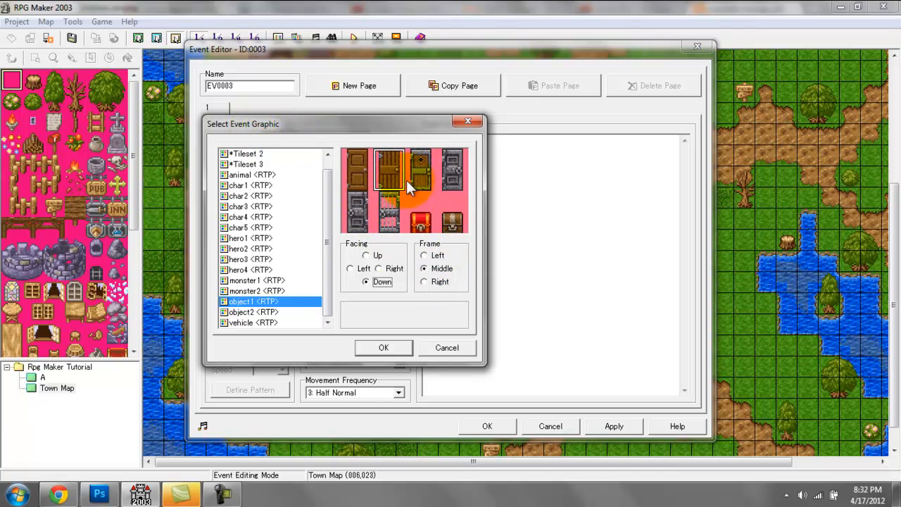
Step: Set the door graphic's frame to Right, apply it, and save the pub door event
click(438, 281)
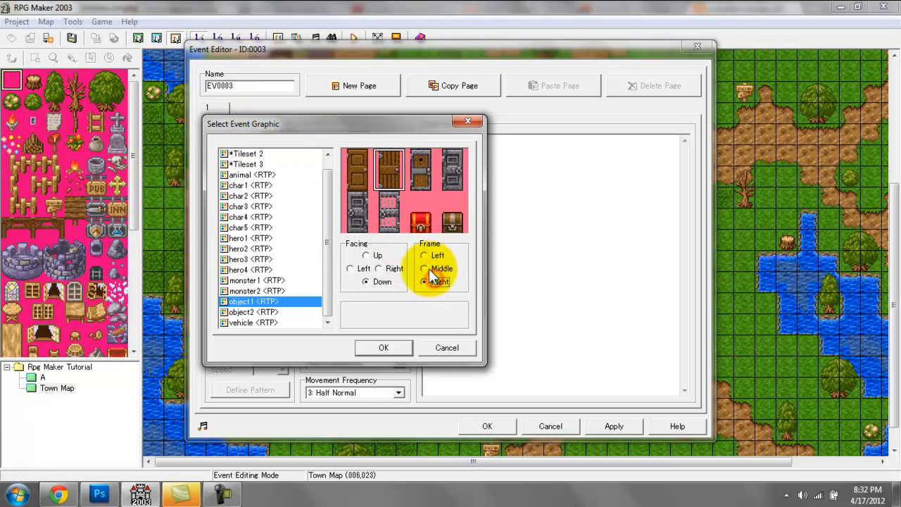
click(394, 347)
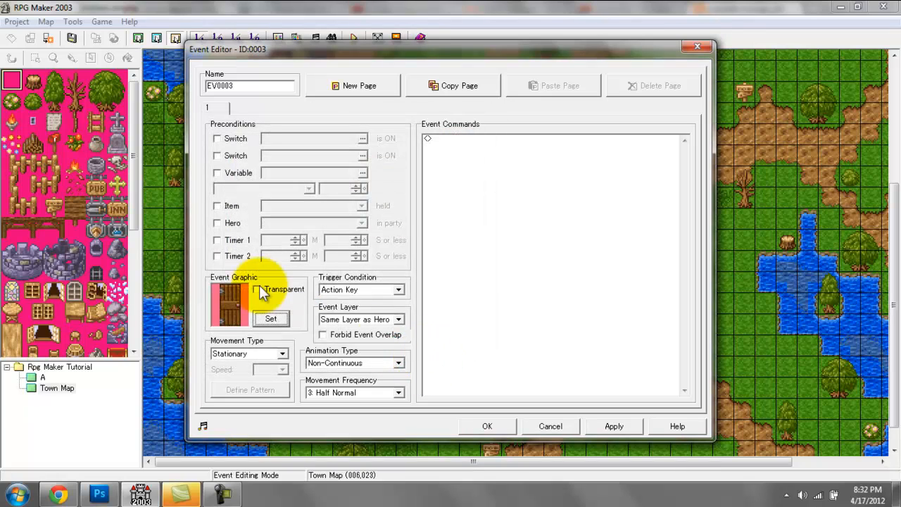
click(484, 426)
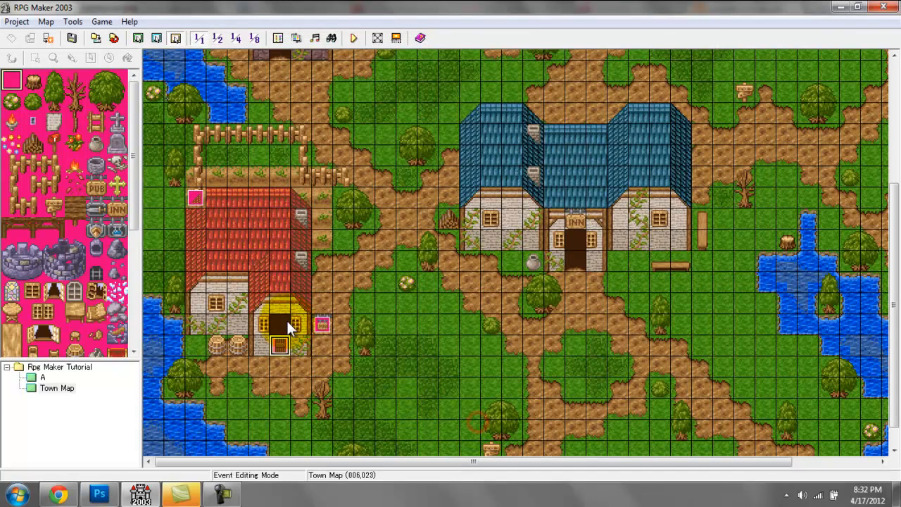
Step: Reopen the pub door event to review its graphic and event layer settings, and close it
click(279, 345)
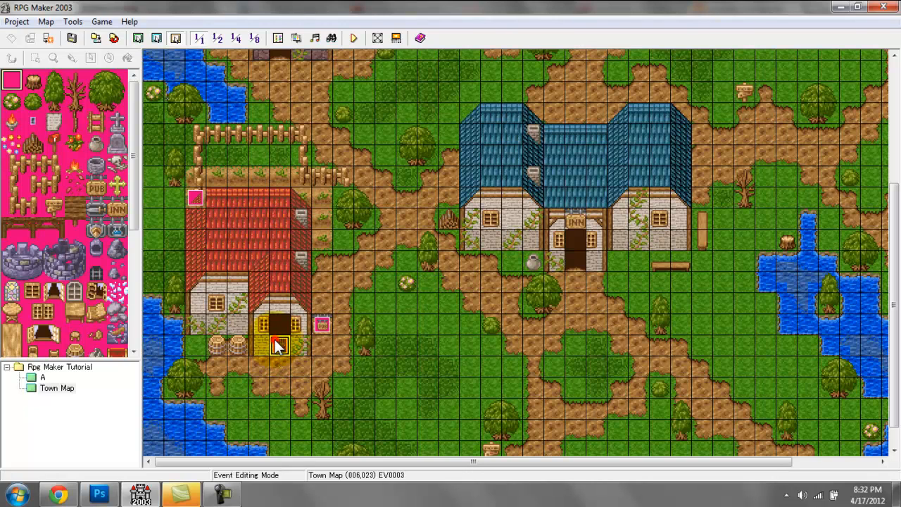
double_click(279, 345)
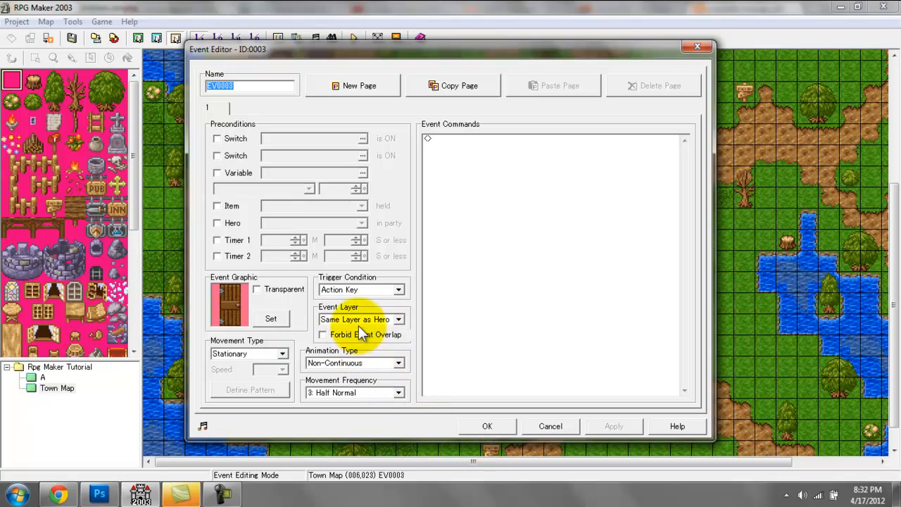
click(476, 426)
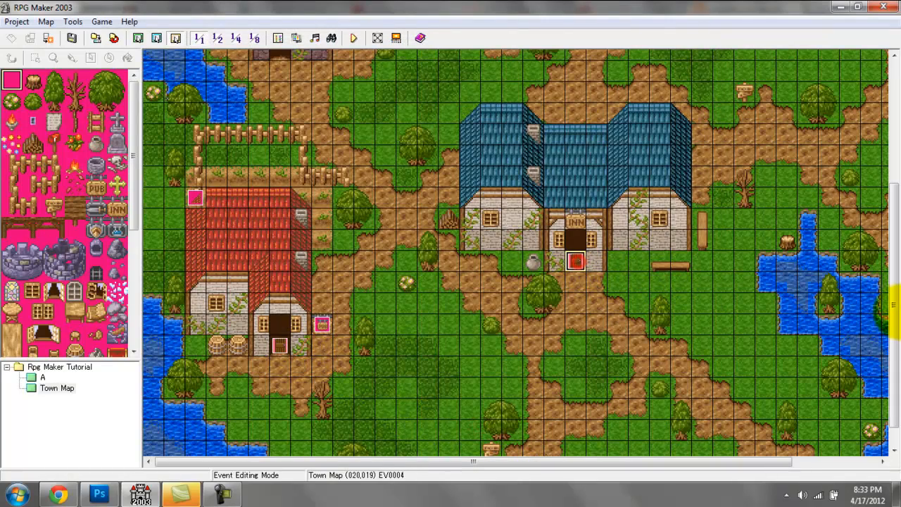
Step: Save the changed map, launch a test play with a new game, and close the in-game menu
drag(893, 261, 893, 126)
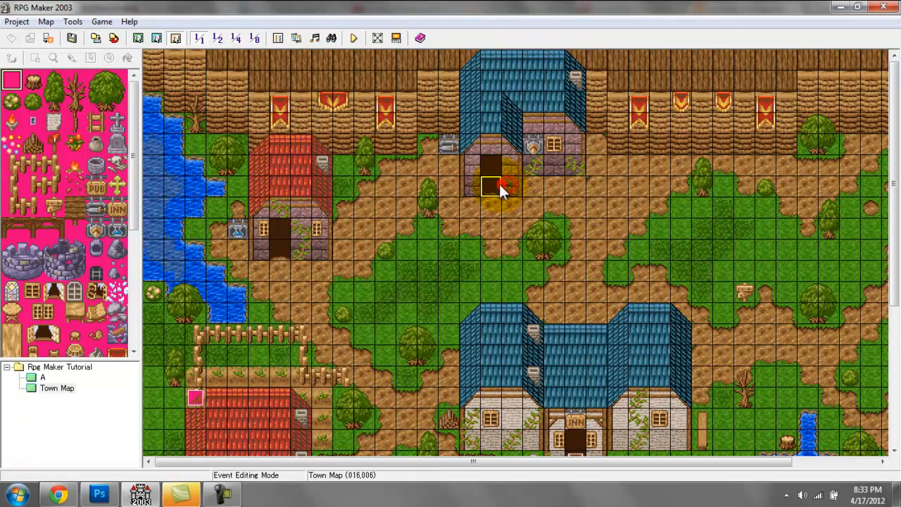
click(353, 38)
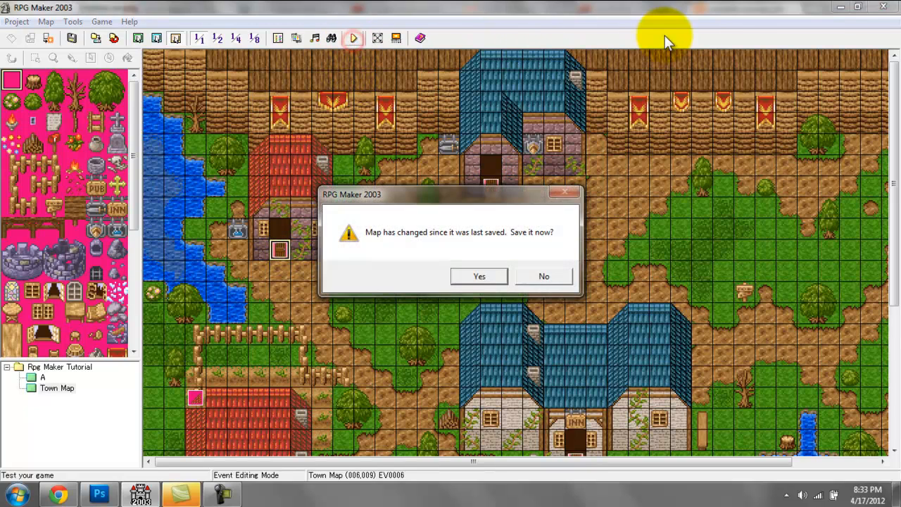
key(Return)
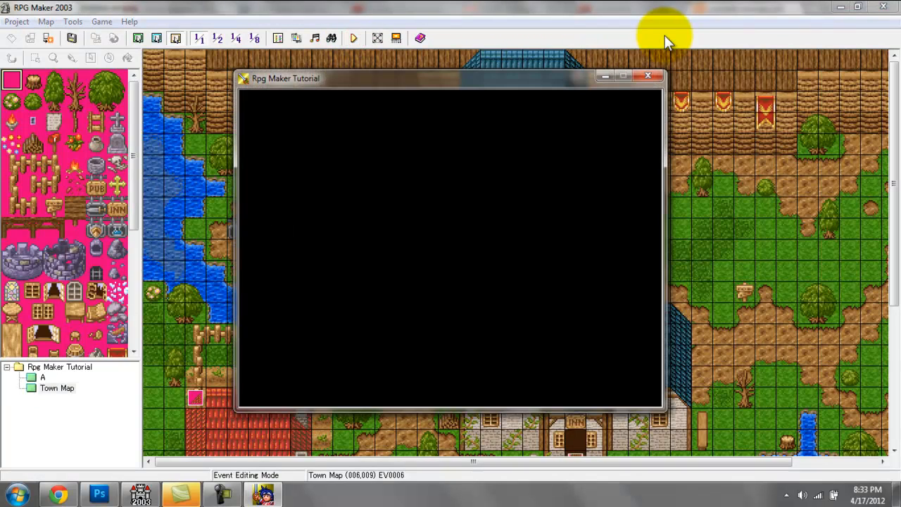
key(Return)
key(Escape)
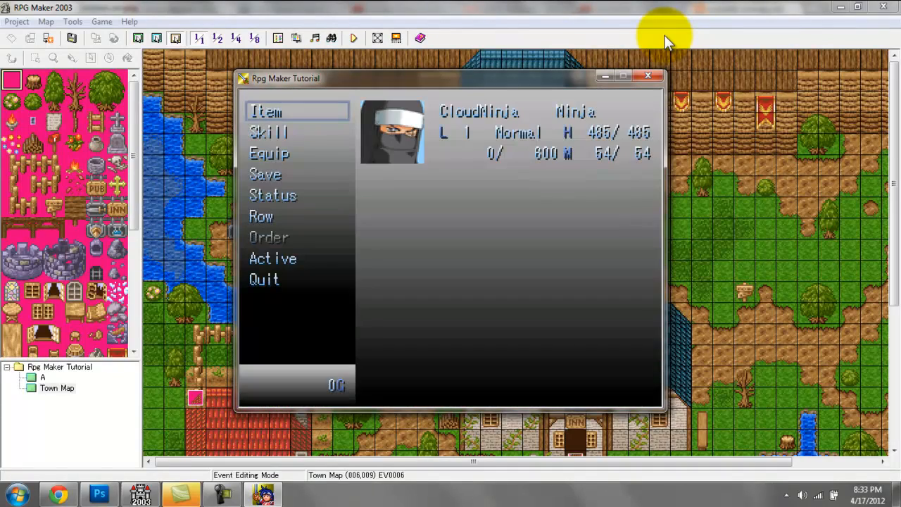
key(Escape)
Step: Walk the hero from the inn's entrance towards the pub to check the door graphics on both buildings
key(Up)
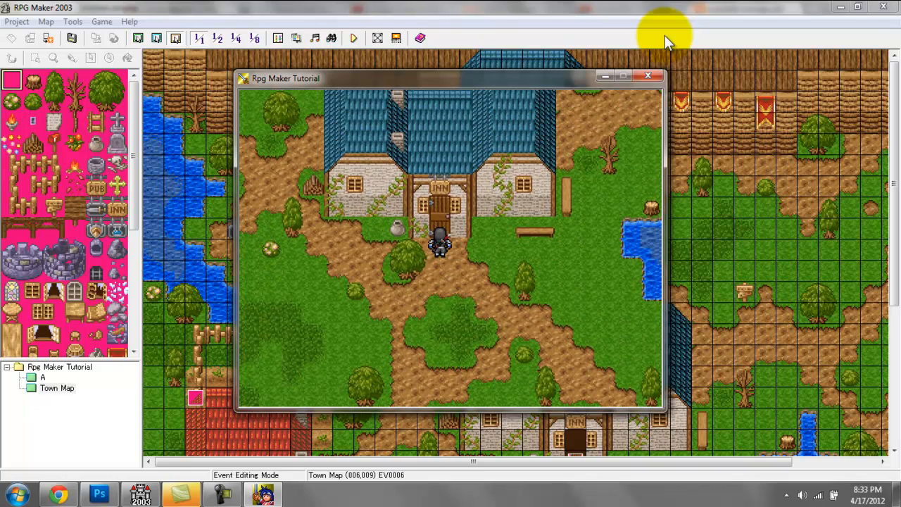
key(Down)
key(Left)
key(Left)
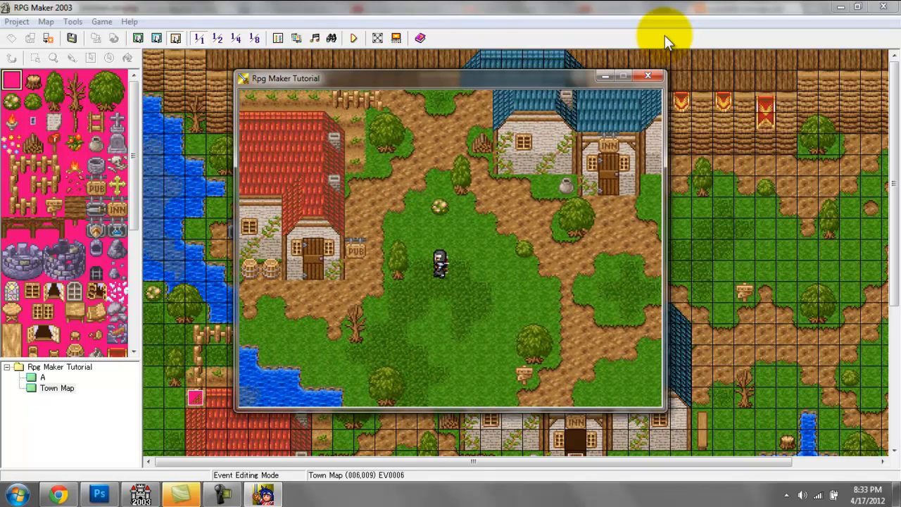
key(Down)
key(Right)
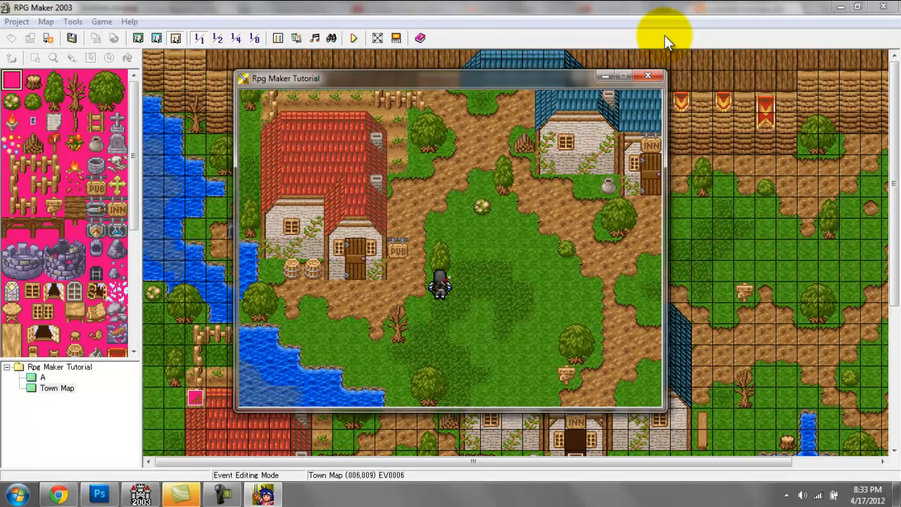
key(Up)
key(Up)
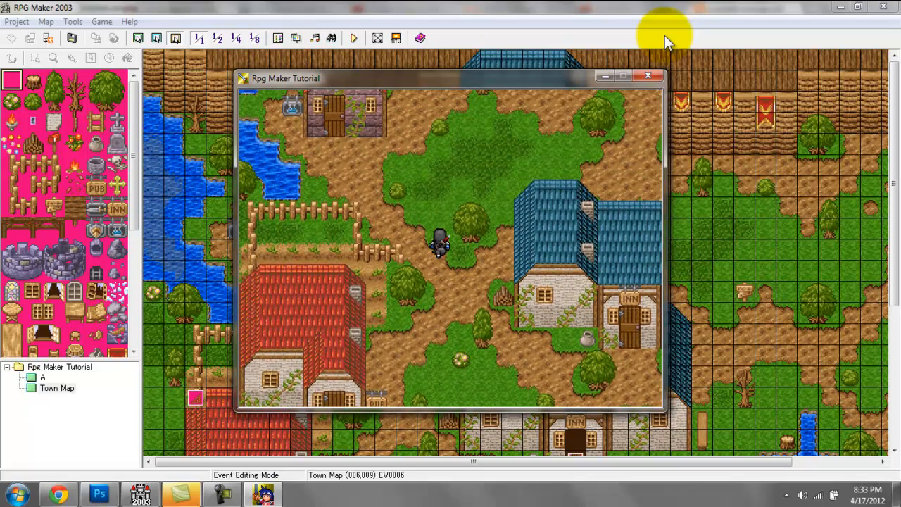
Step: Walk the hero past the two northern houses and the signpost to check their doors, and end the test play
key(Left)
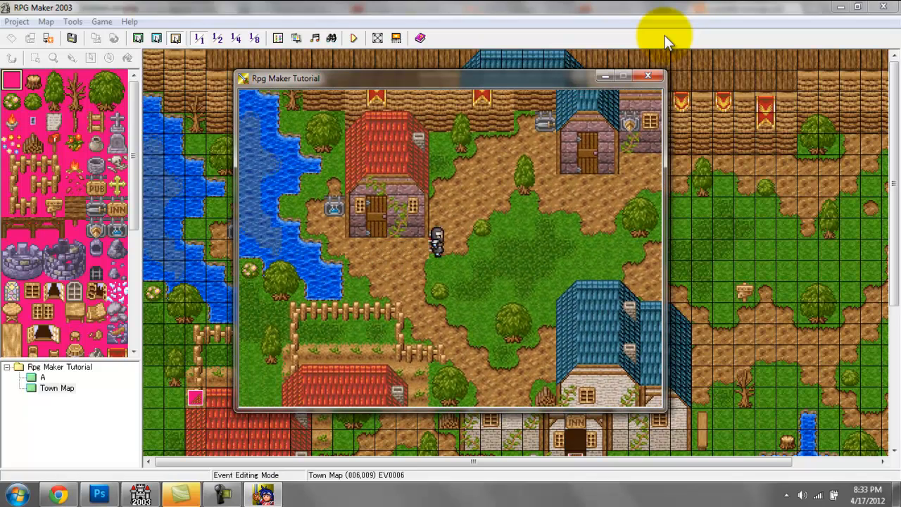
key(Right)
key(Up)
key(Right)
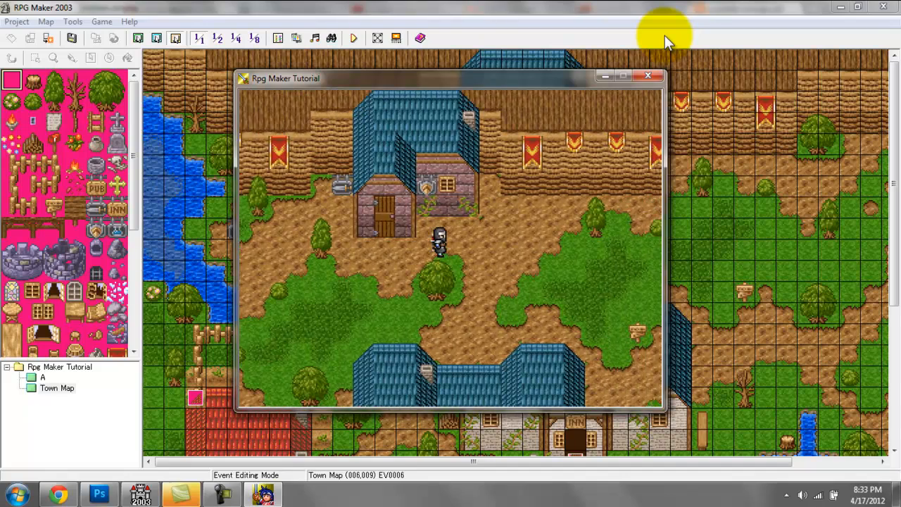
key(Down)
key(Left)
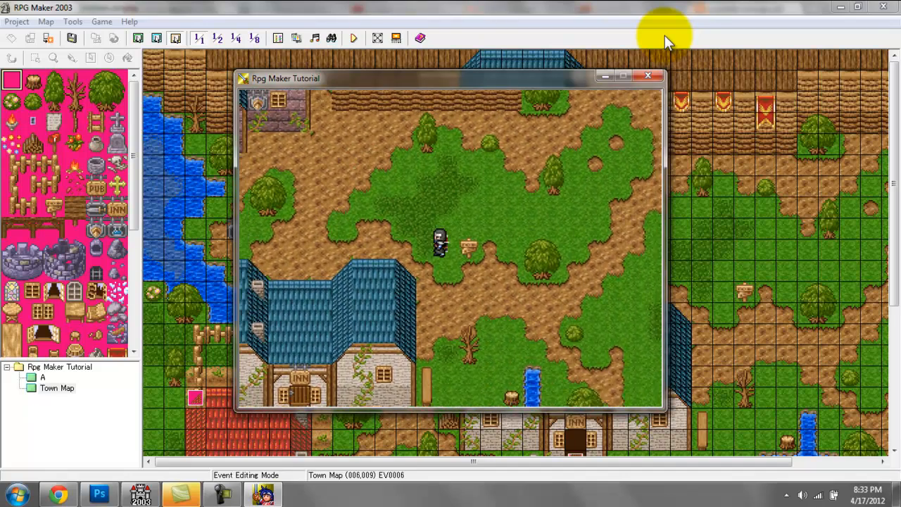
key(Up)
key(Left)
key(Left)
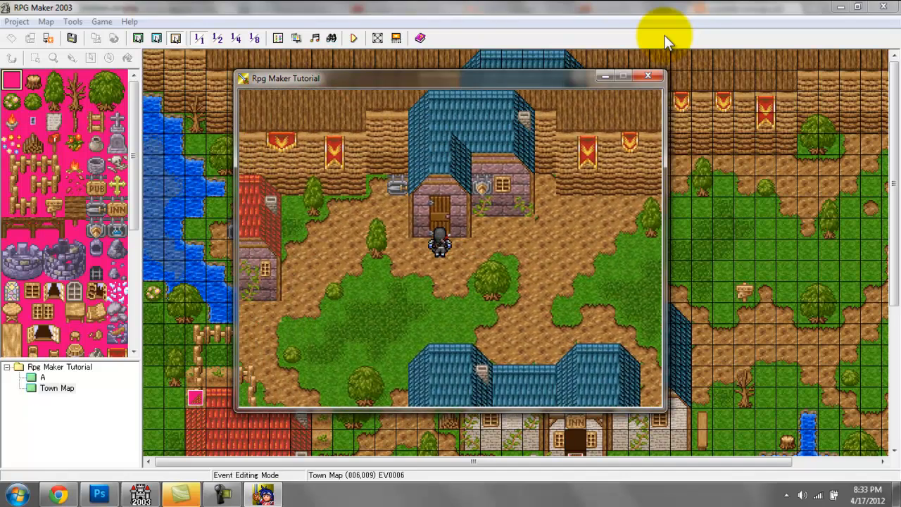
key(Down)
key(Left)
key(Down)
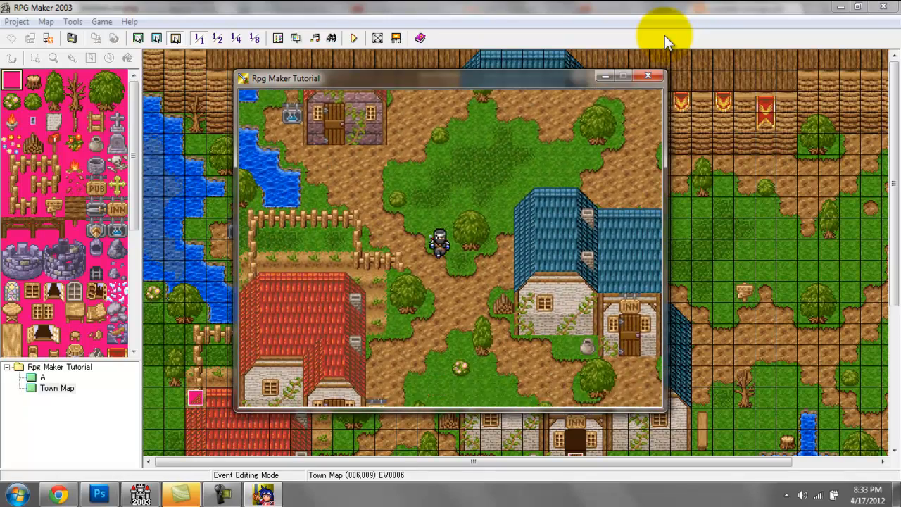
click(649, 75)
Step: Open the pub door event and add a Move Event command that targets This Event with an empty movement pattern
click(893, 191)
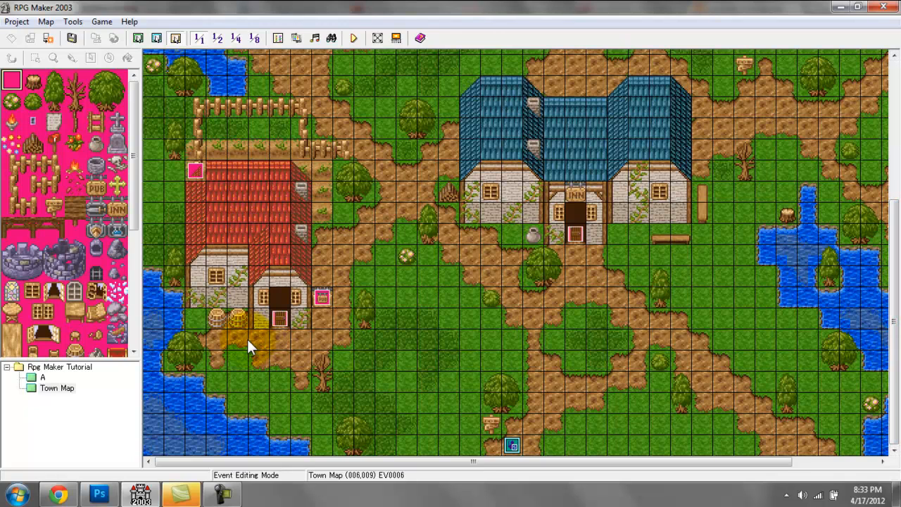
double_click(276, 319)
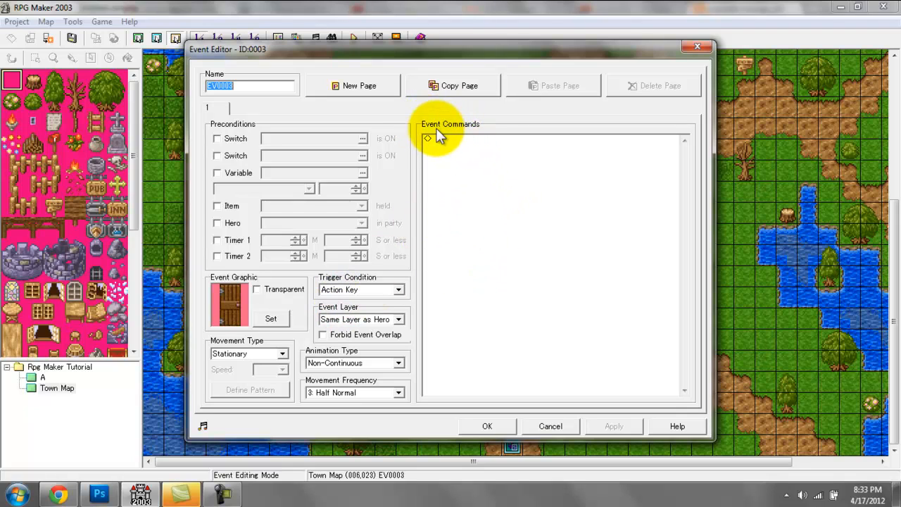
double_click(454, 147)
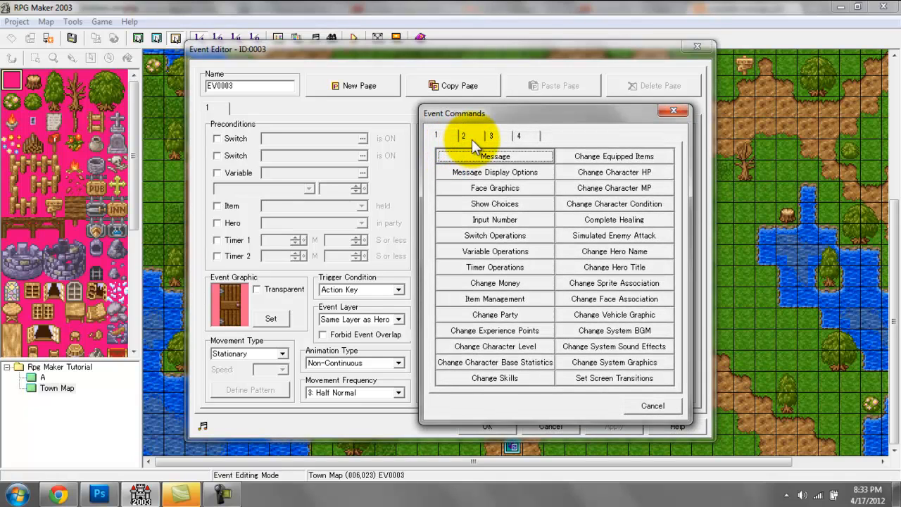
click(471, 138)
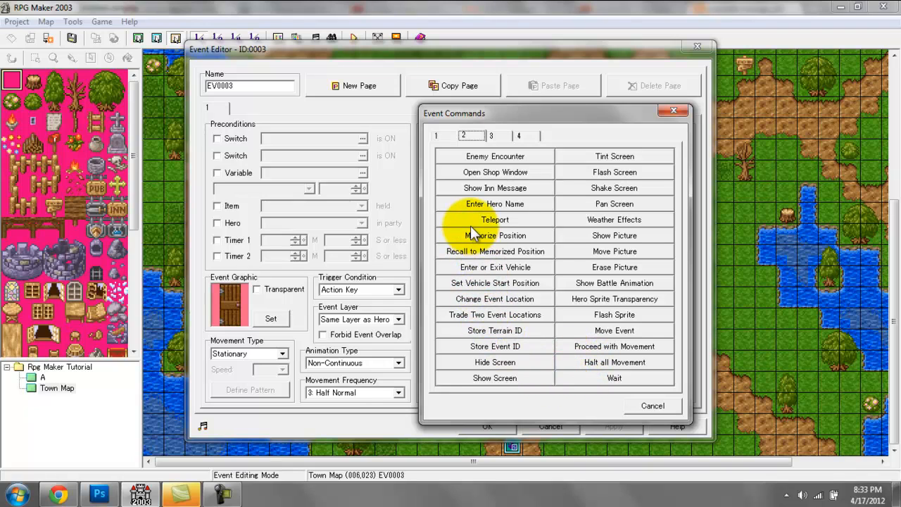
click(446, 136)
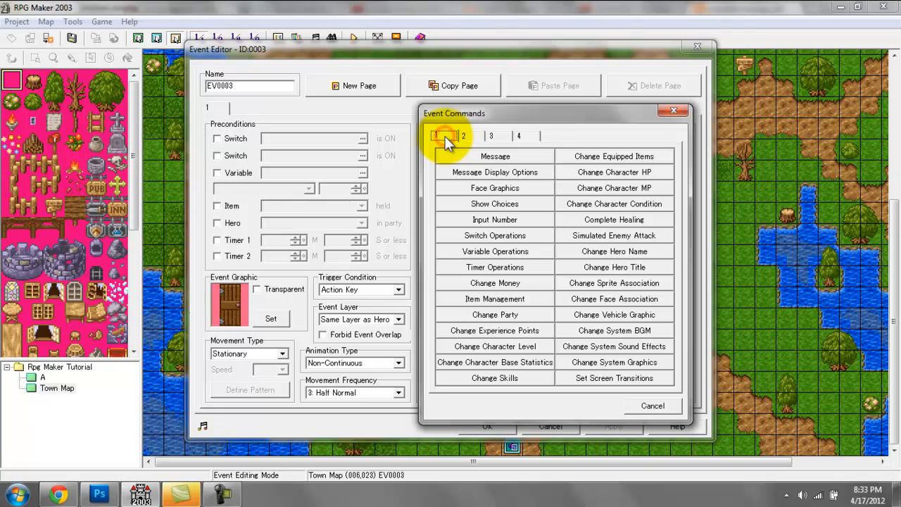
click(465, 136)
click(493, 136)
click(472, 134)
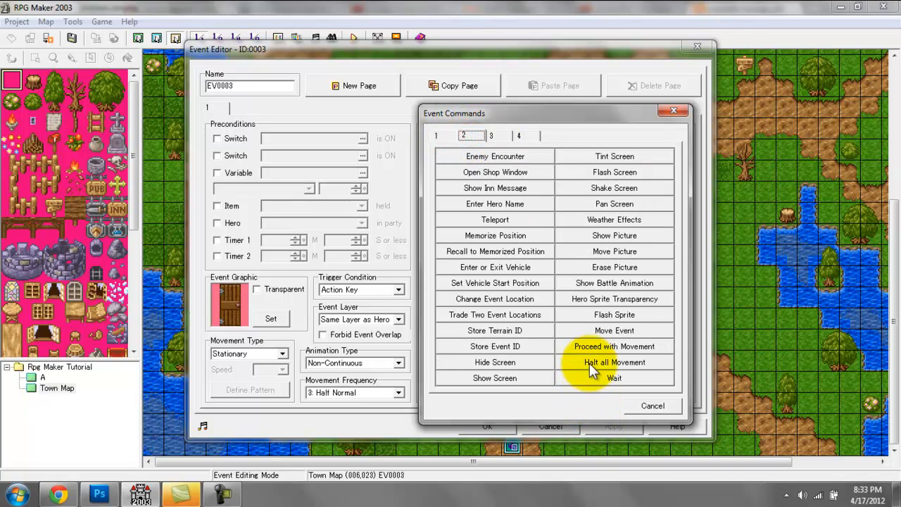
click(608, 329)
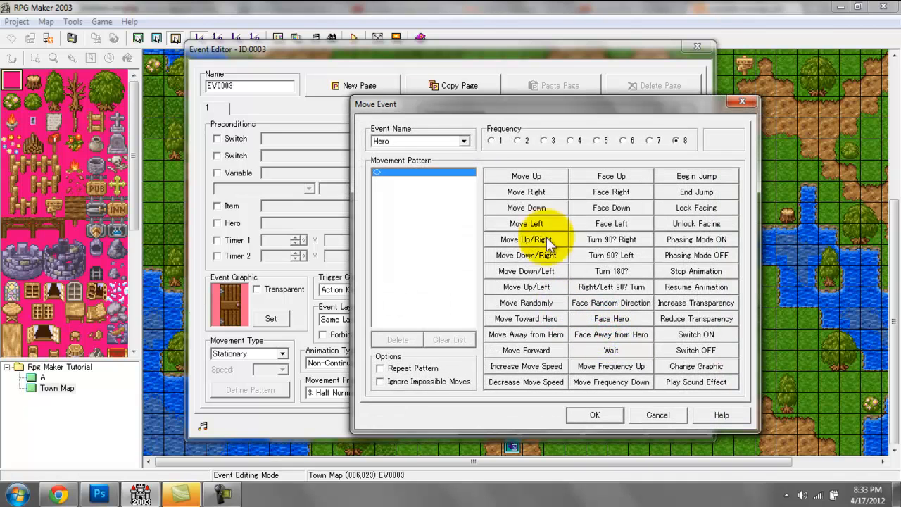
click(402, 137)
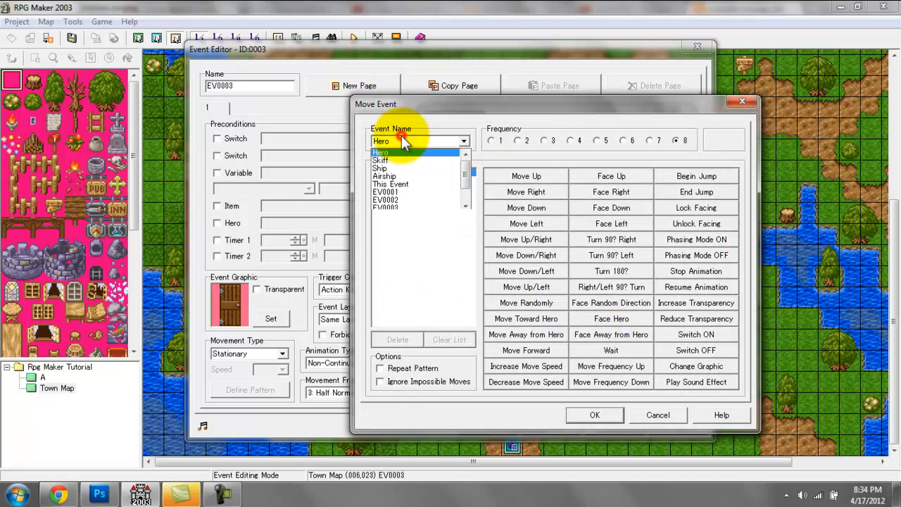
click(449, 184)
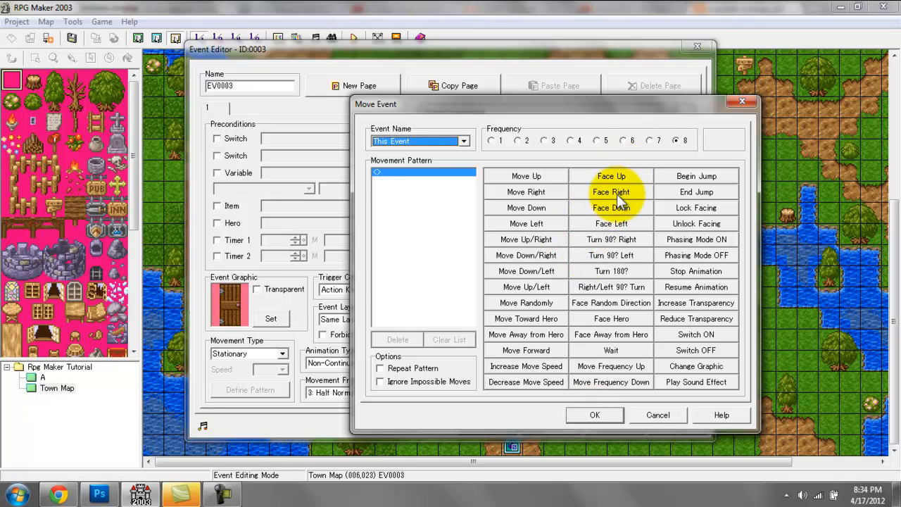
click(592, 417)
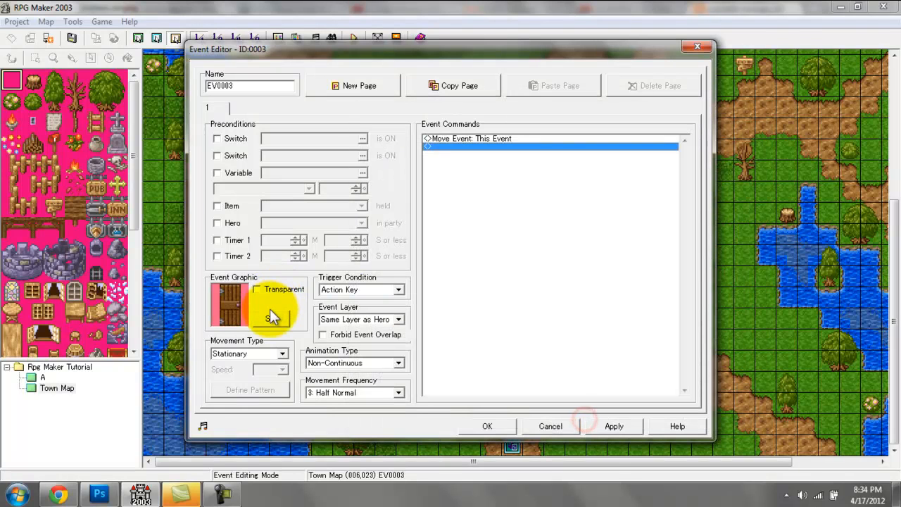
Step: Preview the pub door graphic in the Right, Up and Left facings, and keep the facing at Down
click(272, 317)
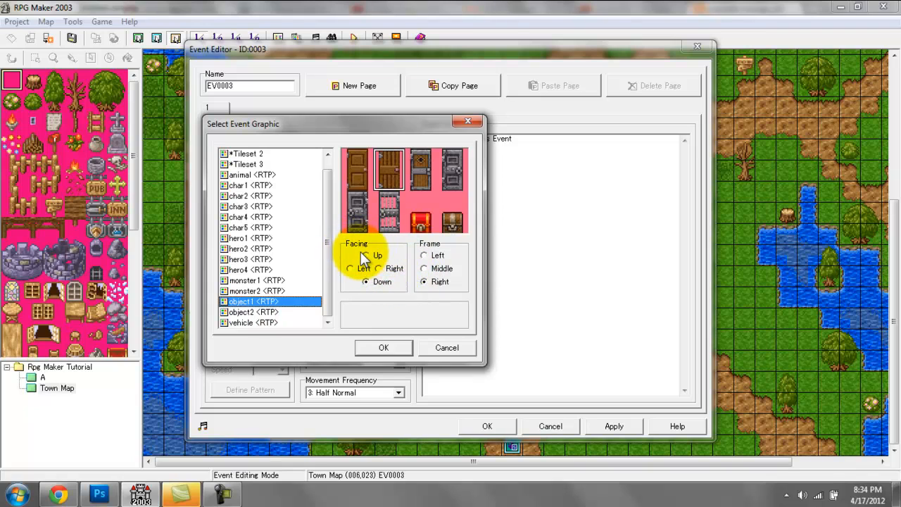
click(383, 282)
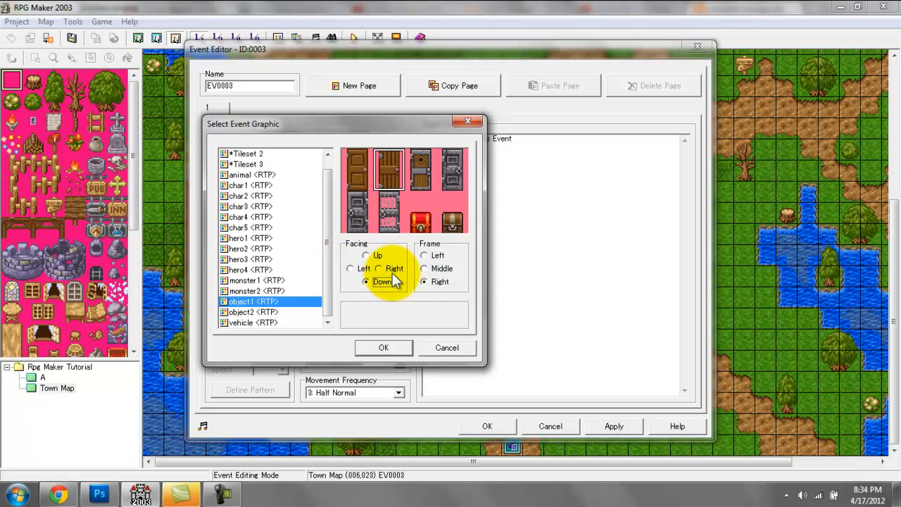
click(393, 274)
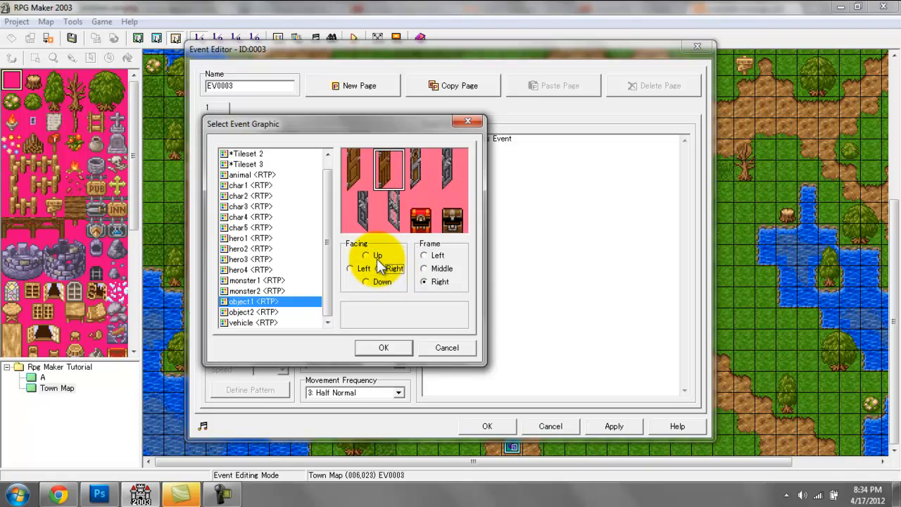
click(376, 257)
click(362, 269)
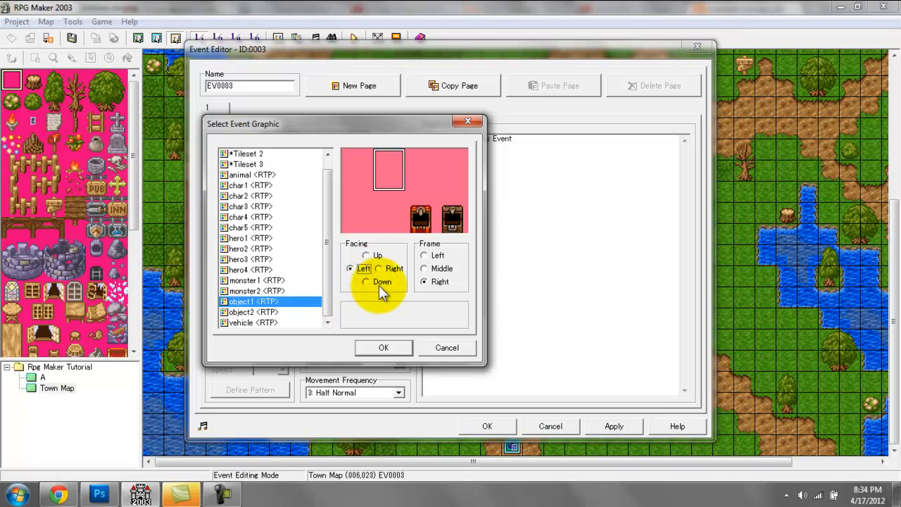
click(379, 286)
click(383, 348)
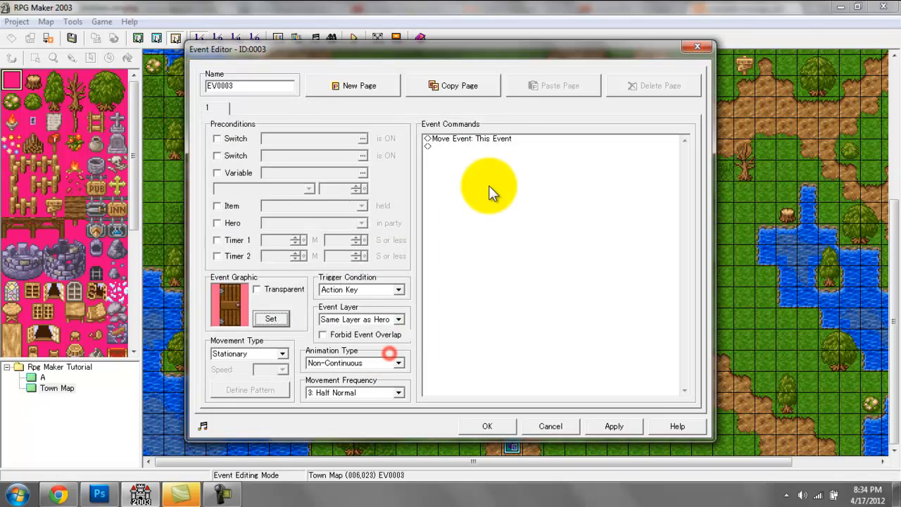
Step: Reopen the door's Move Event command and add Face Right, Face Up and Face Left to its movement pattern
double_click(477, 139)
click(677, 117)
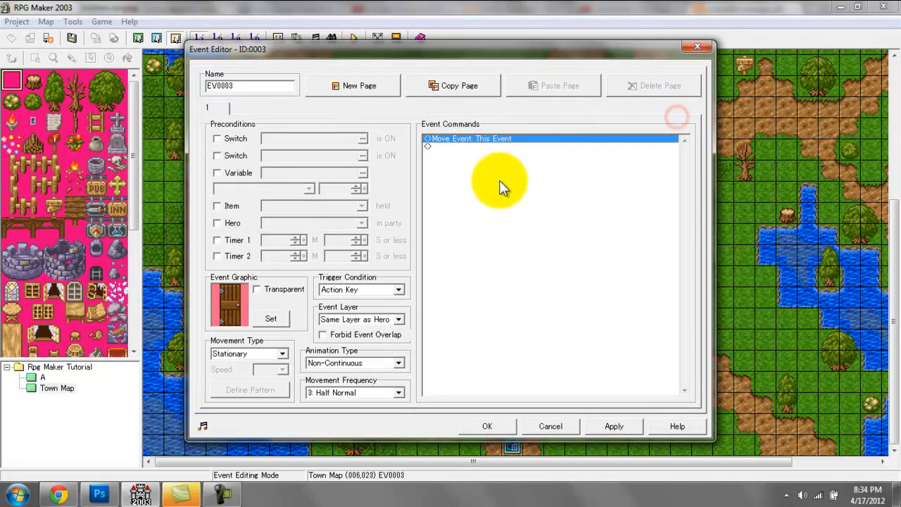
key(space)
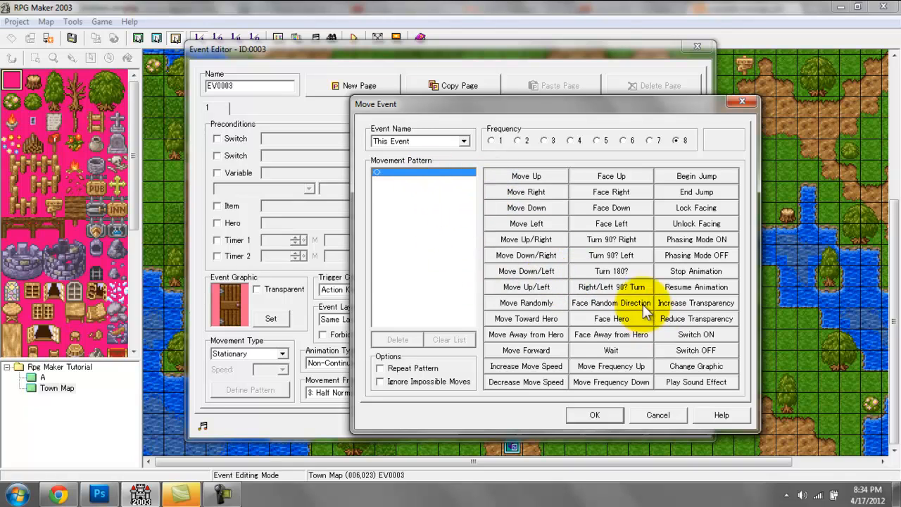
click(617, 193)
click(611, 176)
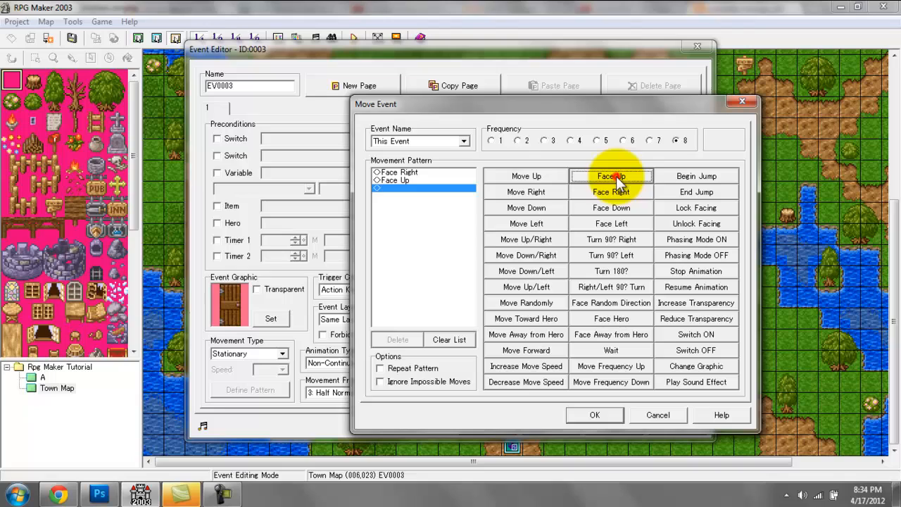
click(611, 223)
click(443, 172)
click(441, 179)
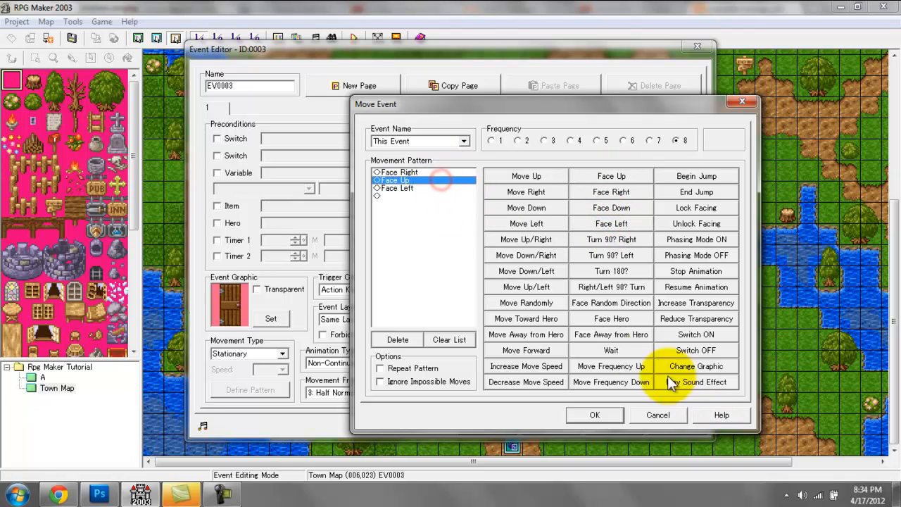
Step: Insert a Wait before Face Up and before Face Left, enable Ignore Impossible Moves, and confirm the movement pattern
click(612, 350)
click(431, 195)
click(607, 350)
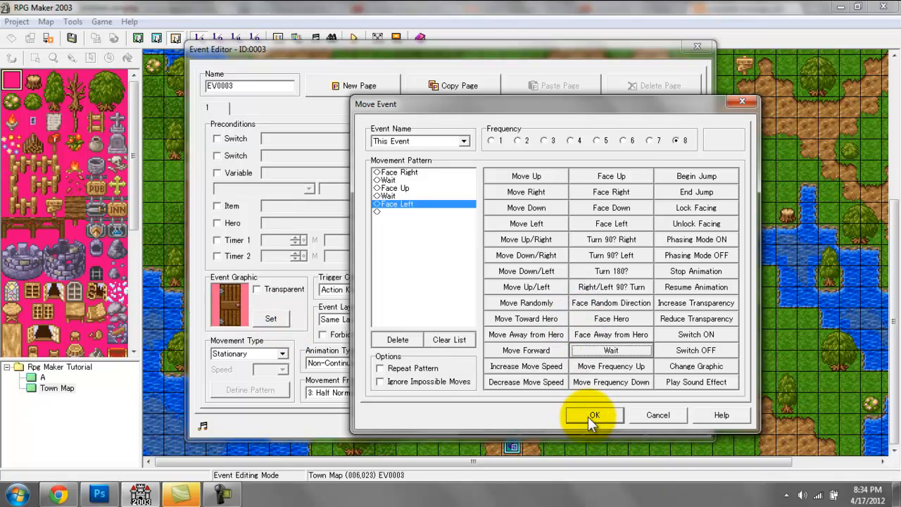
click(412, 385)
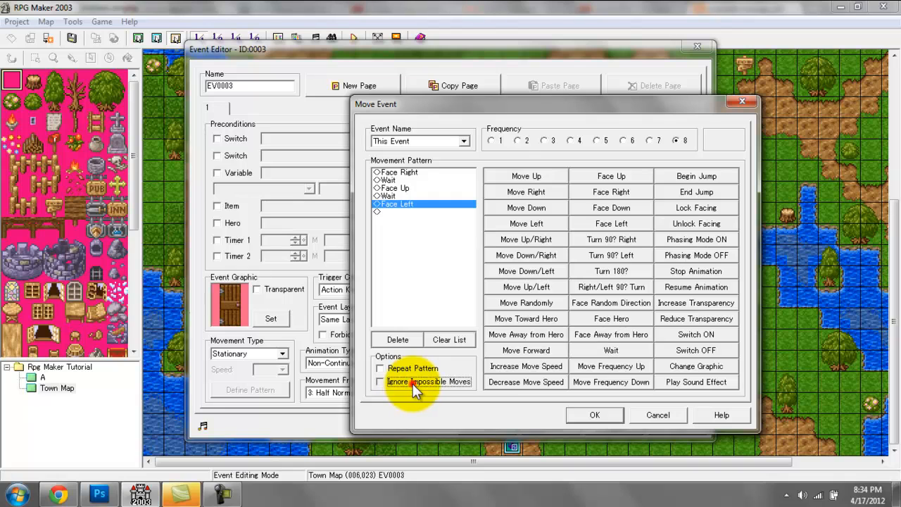
click(580, 416)
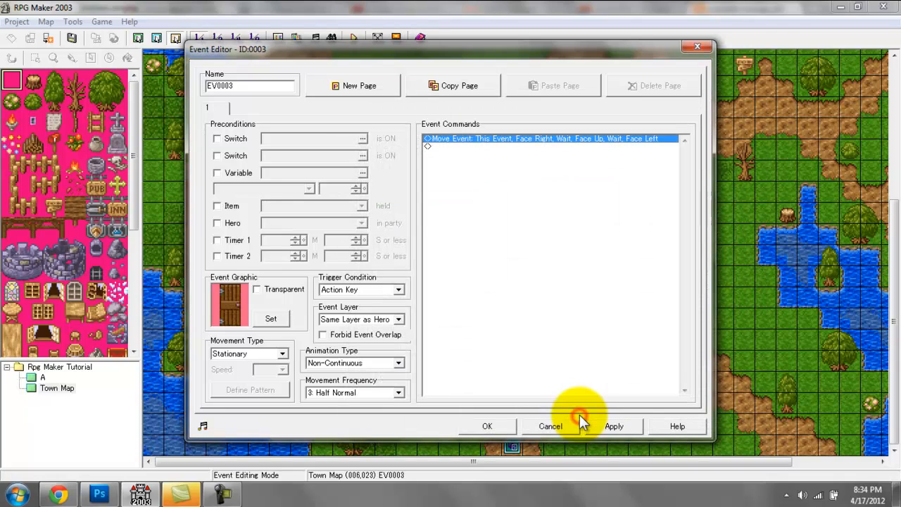
Step: Add a Proceed with Movement command below the Move Event, keep the trigger condition at Action Key, and confirm the door event
double_click(495, 179)
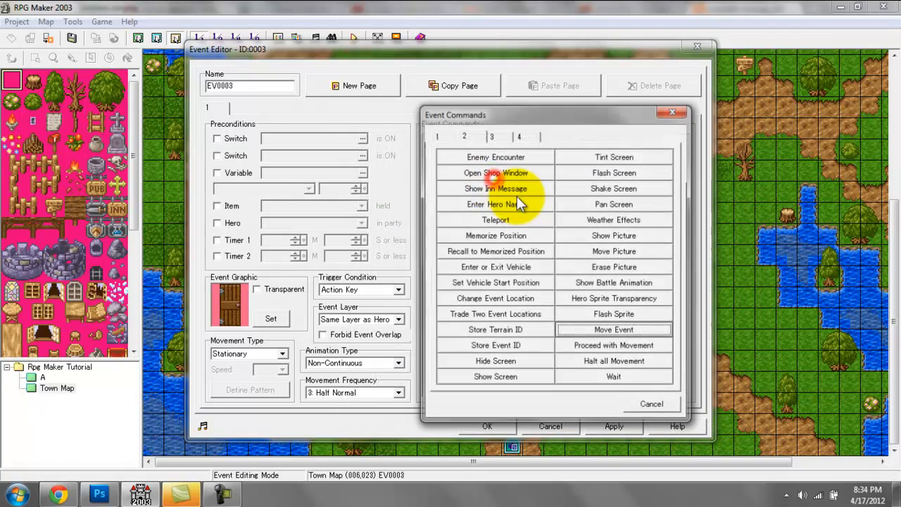
click(614, 346)
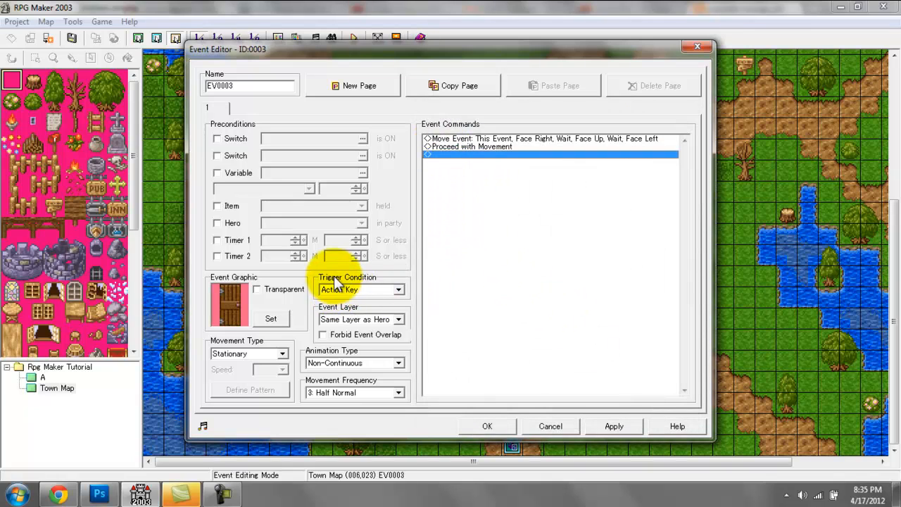
click(356, 289)
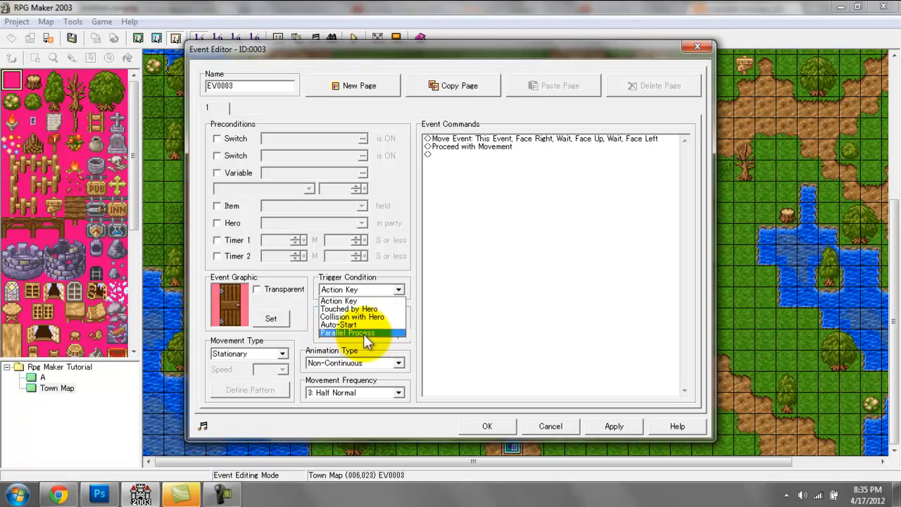
click(471, 236)
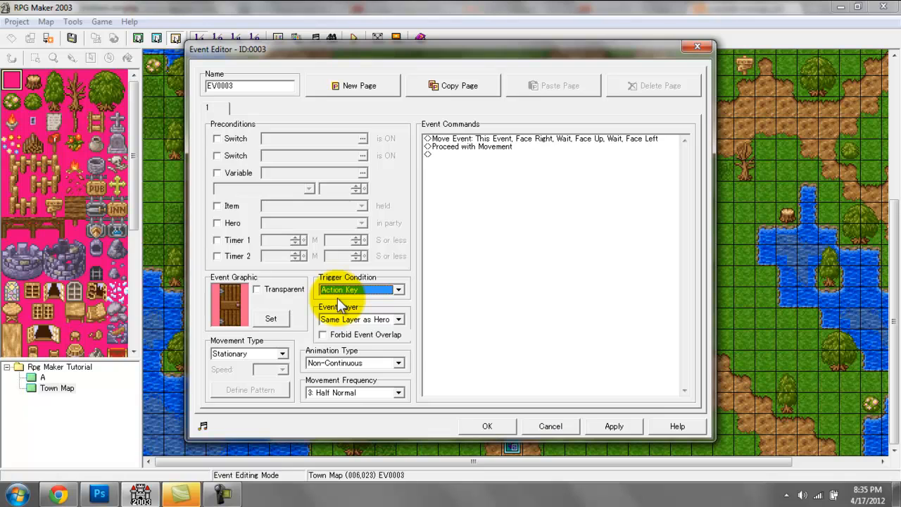
click(488, 427)
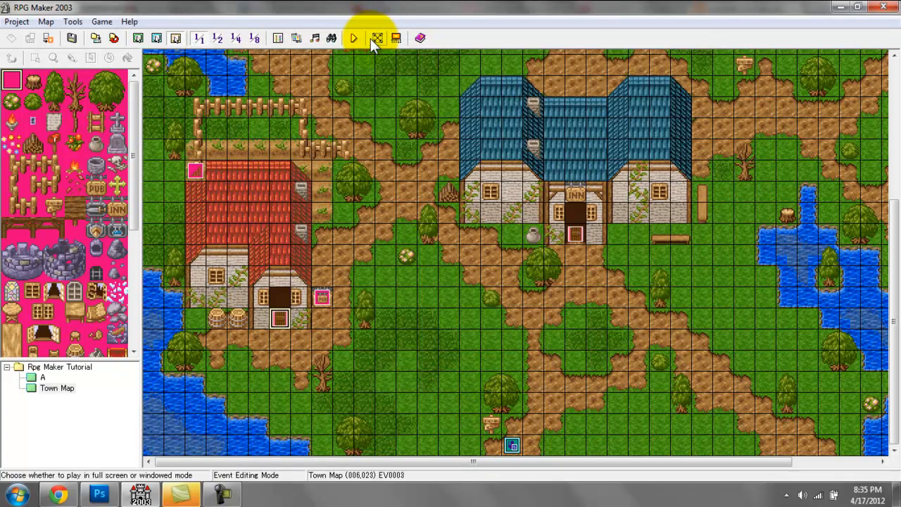
Step: Save the map and test play it, walk the hero to the pub door, open it, step aside, and end the test
click(357, 37)
key(Return)
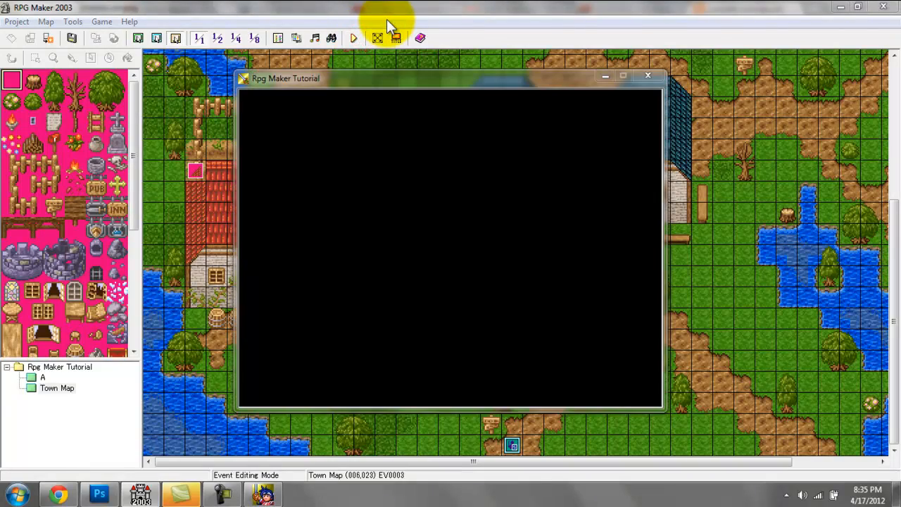
key(Return)
key(Left)
key(Left)
key(Left)
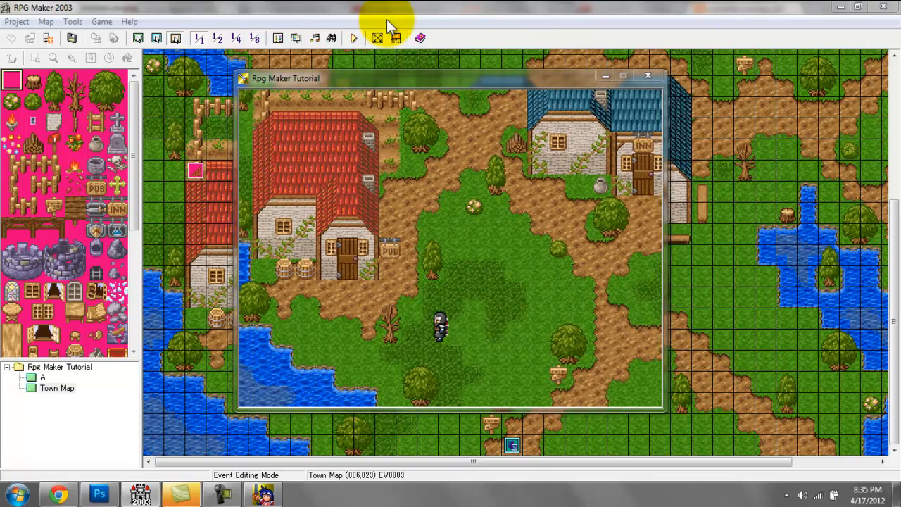
key(Up)
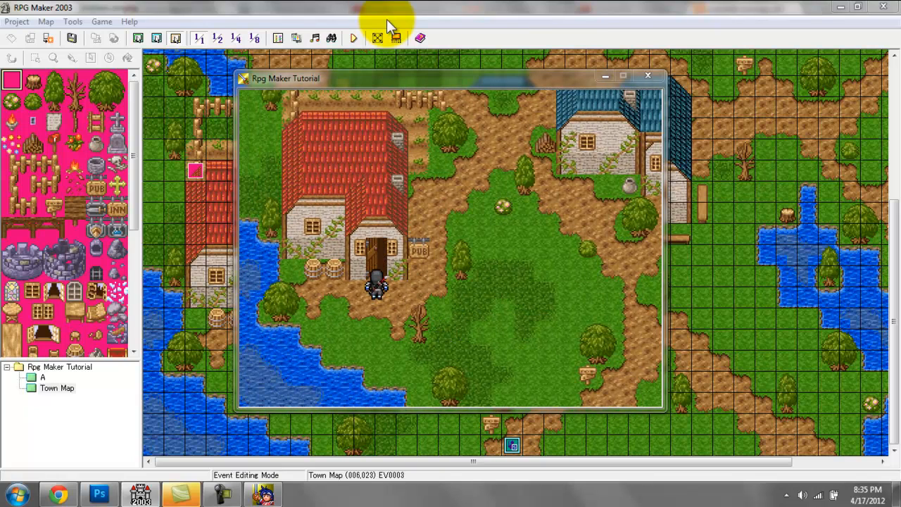
key(Return)
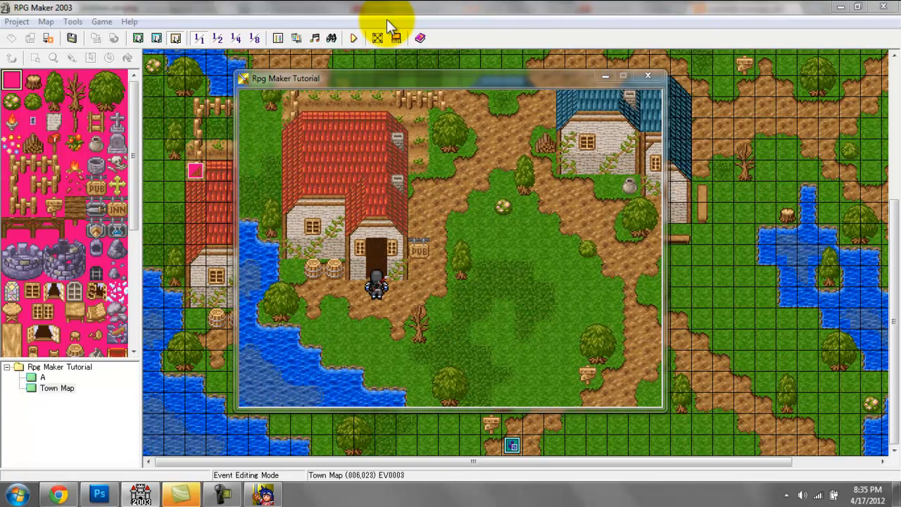
key(Right)
key(Right)
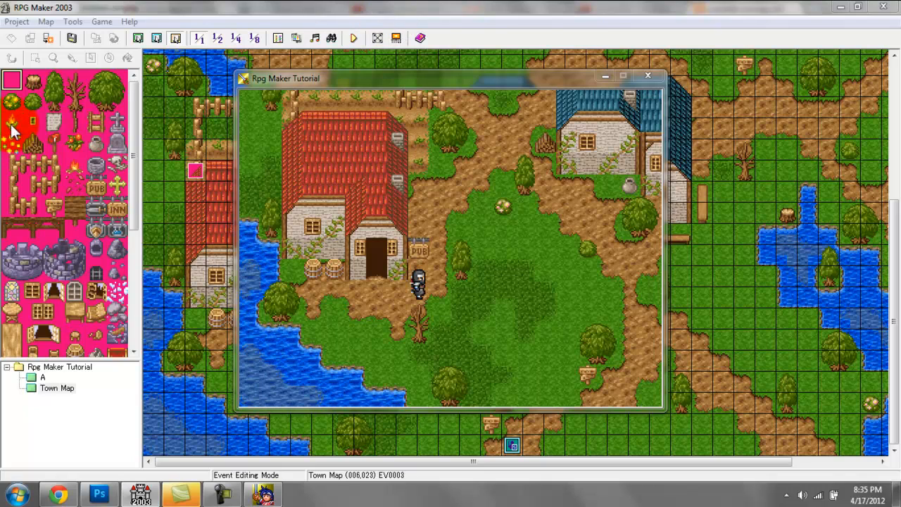
click(648, 75)
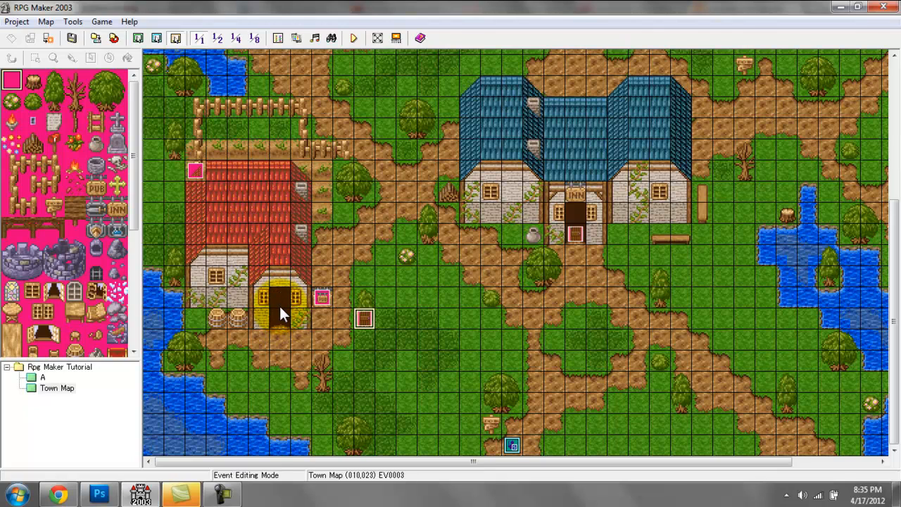
Step: Erase the dark doorway tiles behind the pub door from the upper layer and return the door event to the entrance
click(139, 38)
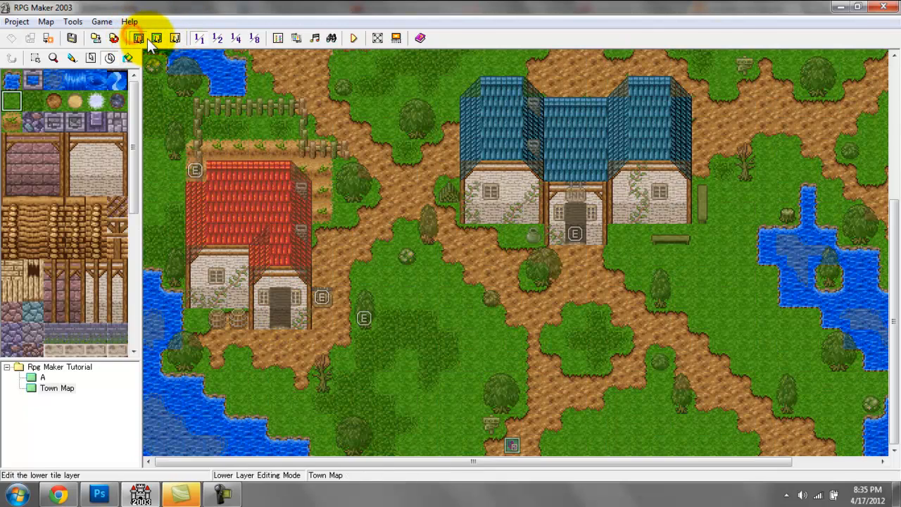
click(156, 38)
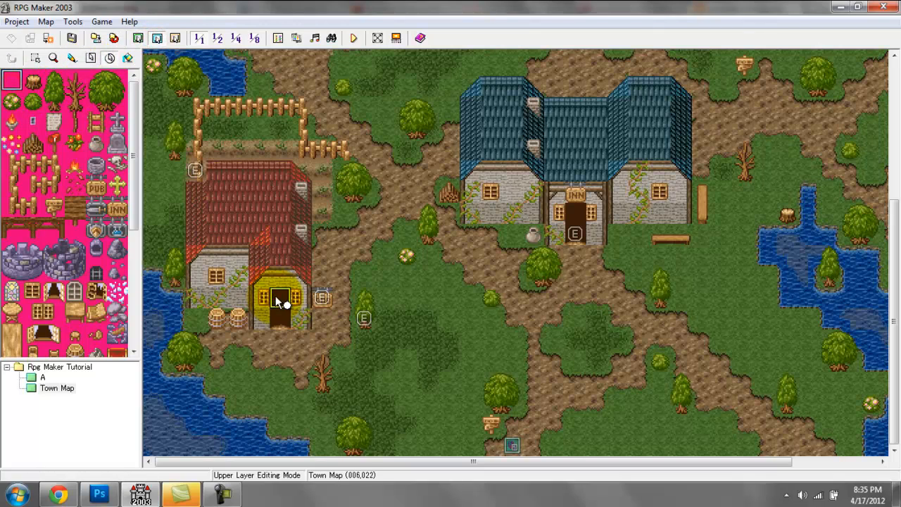
click(175, 38)
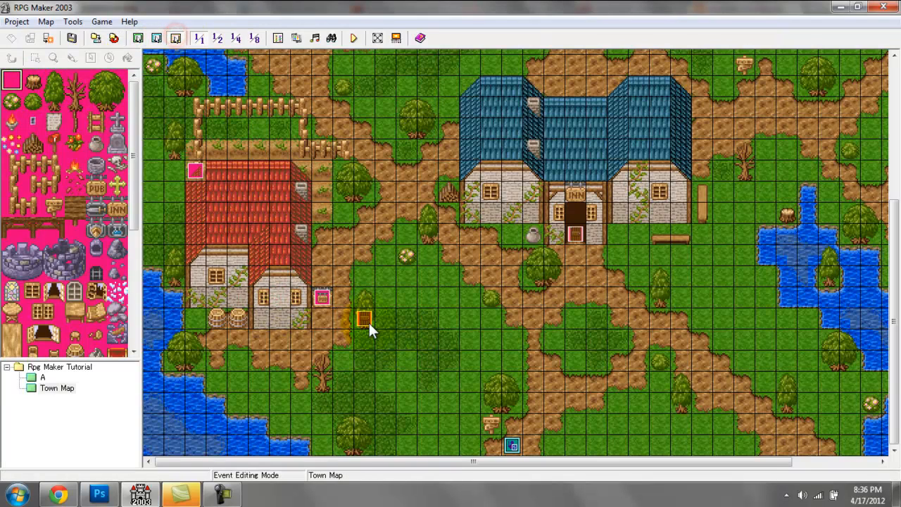
Step: Save the changed map and test play again, opening the pub door without its doorway tiles and stepping aside to view the entrance
click(360, 33)
key(Return)
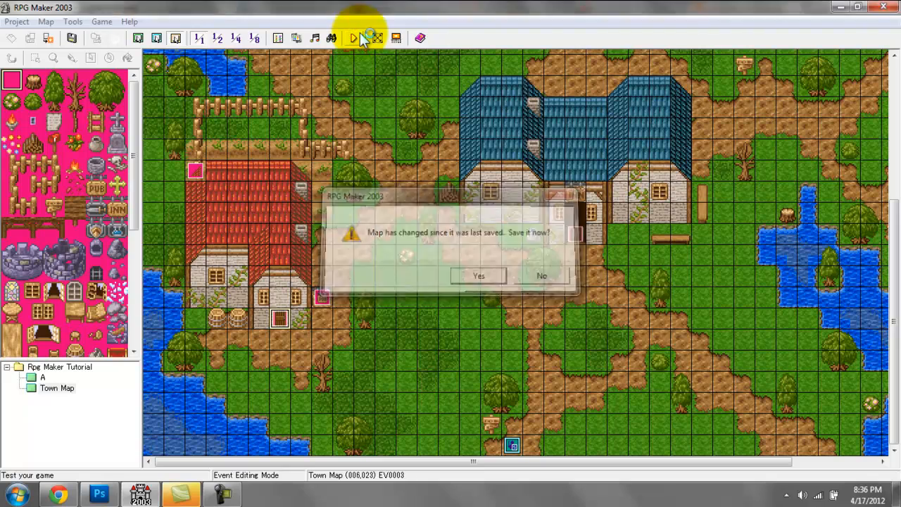
key(Return)
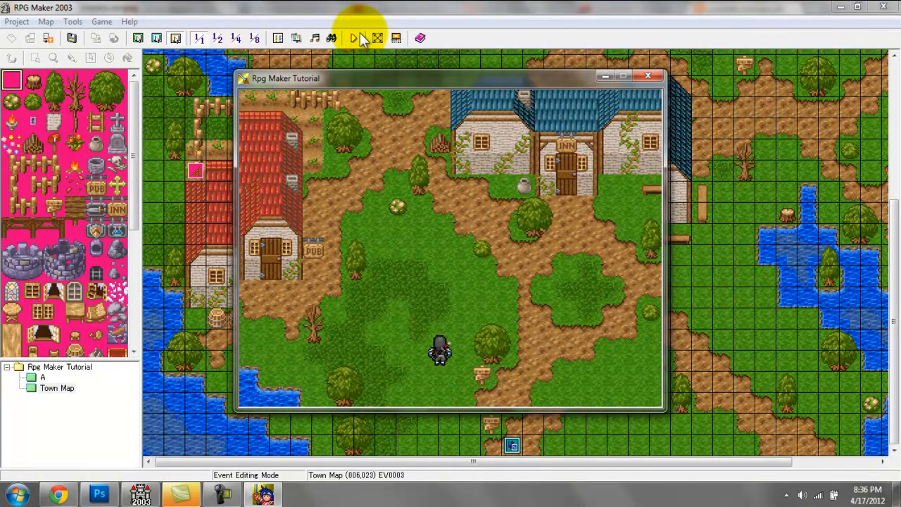
key(Up)
key(Up)
key(Left)
key(Left)
key(Left)
key(Left)
key(Left)
key(Up)
key(Return)
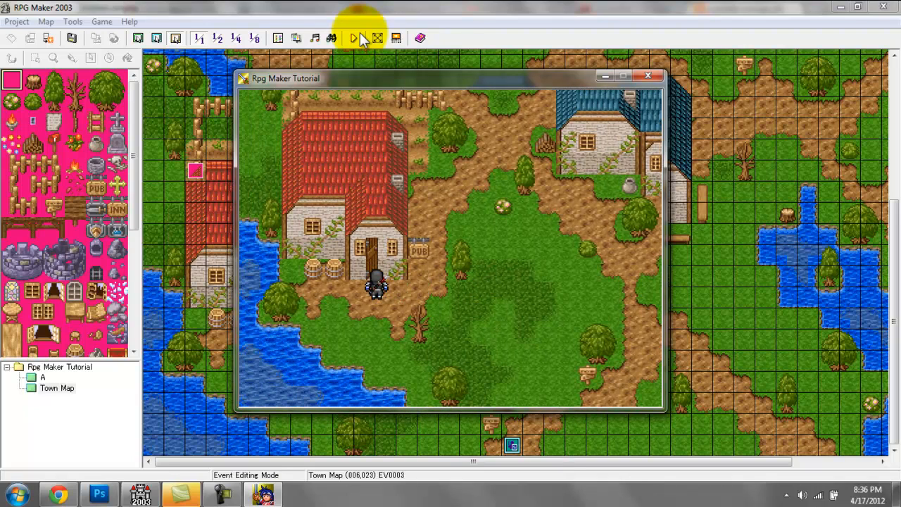
key(Right)
key(Right)
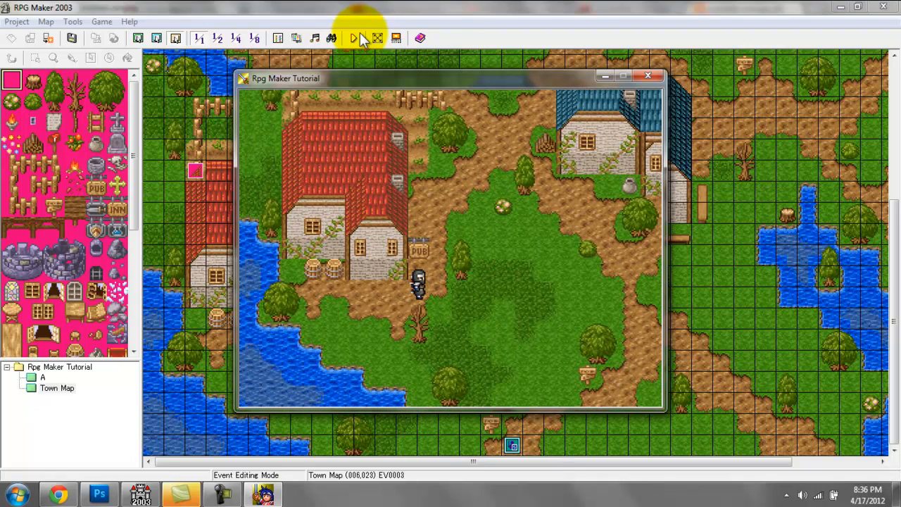